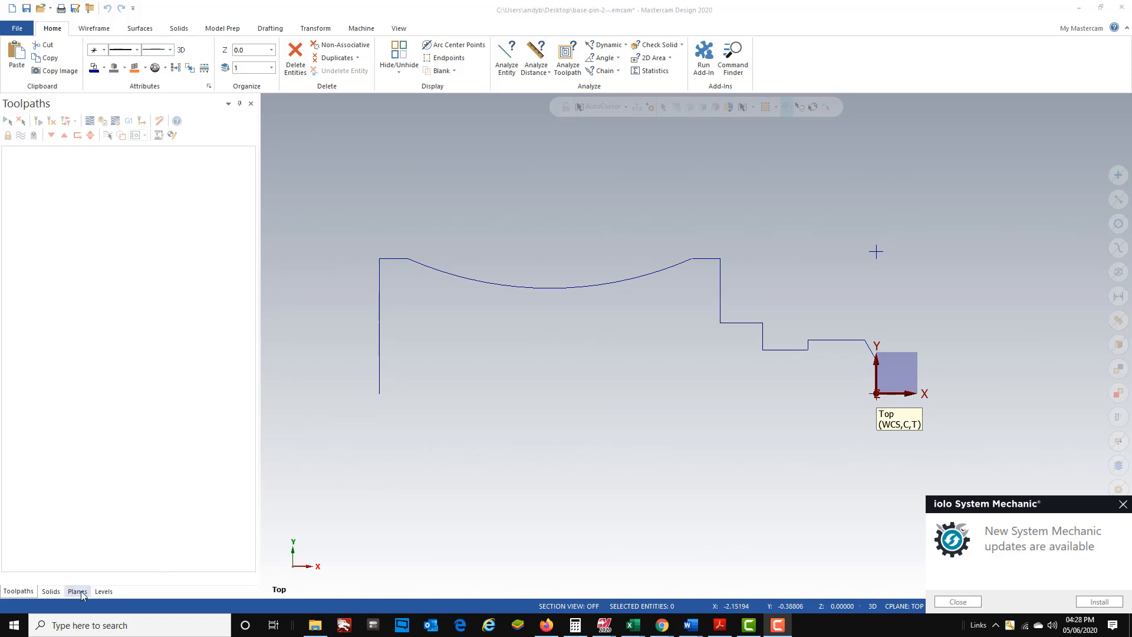
Create a +D+Z lathe plane and make it the active graphics view, WCS, construction plane and tool plane.
left_click(78, 592)
left_click(38, 122)
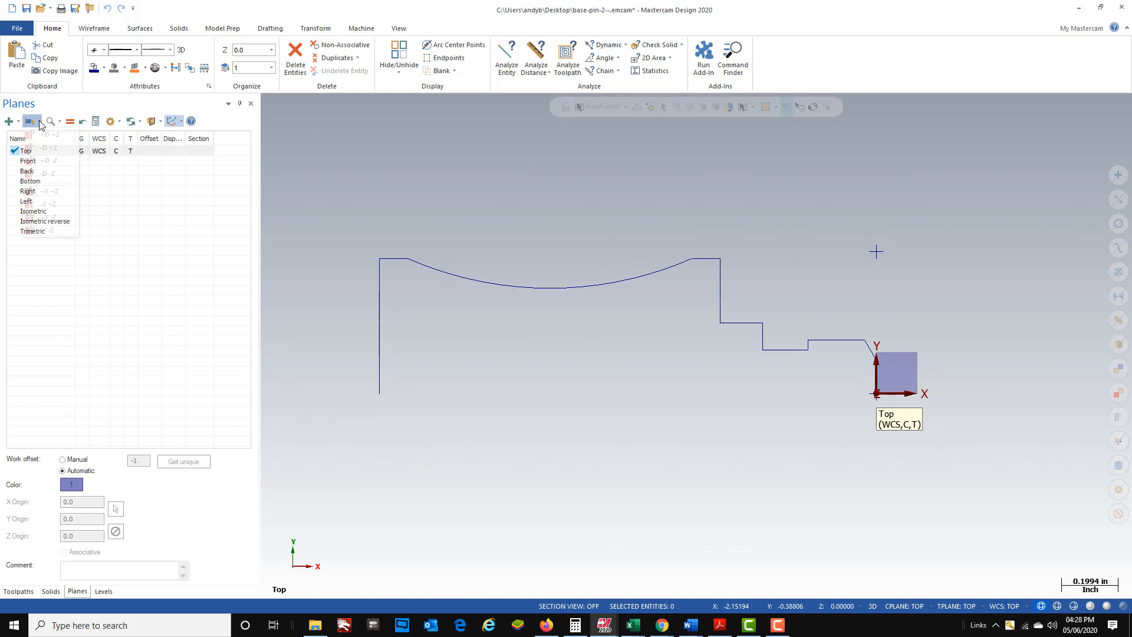
left_click(46, 136)
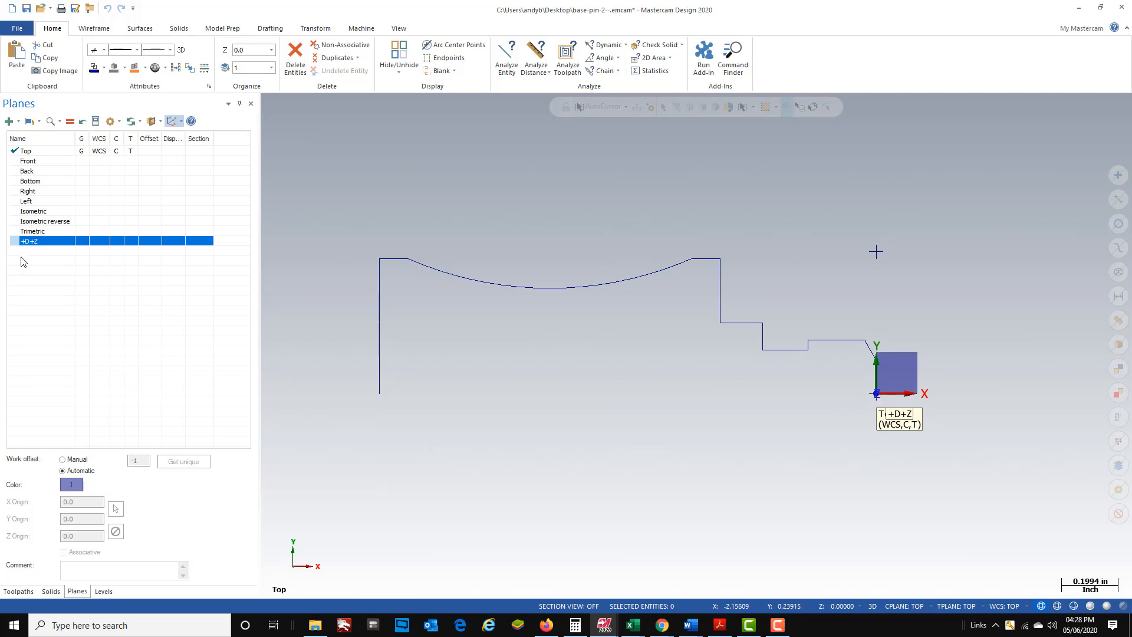
left_click(83, 242)
left_click(101, 242)
left_click(116, 242)
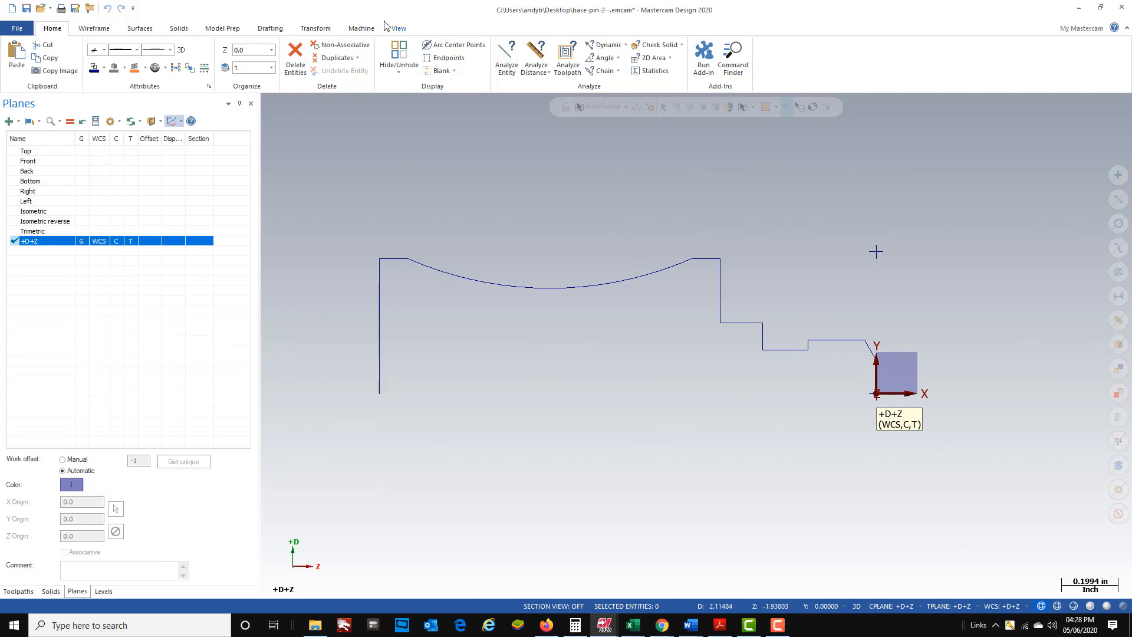
Add the default lathe machine definition to the part file.
left_click(361, 28)
left_click(38, 69)
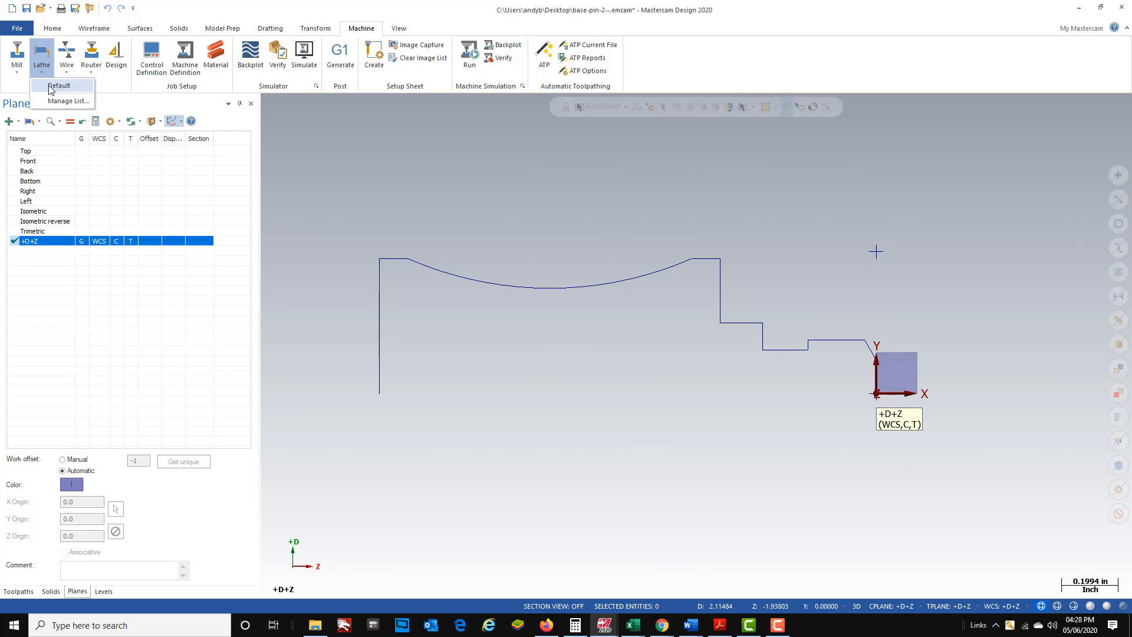
left_click(58, 86)
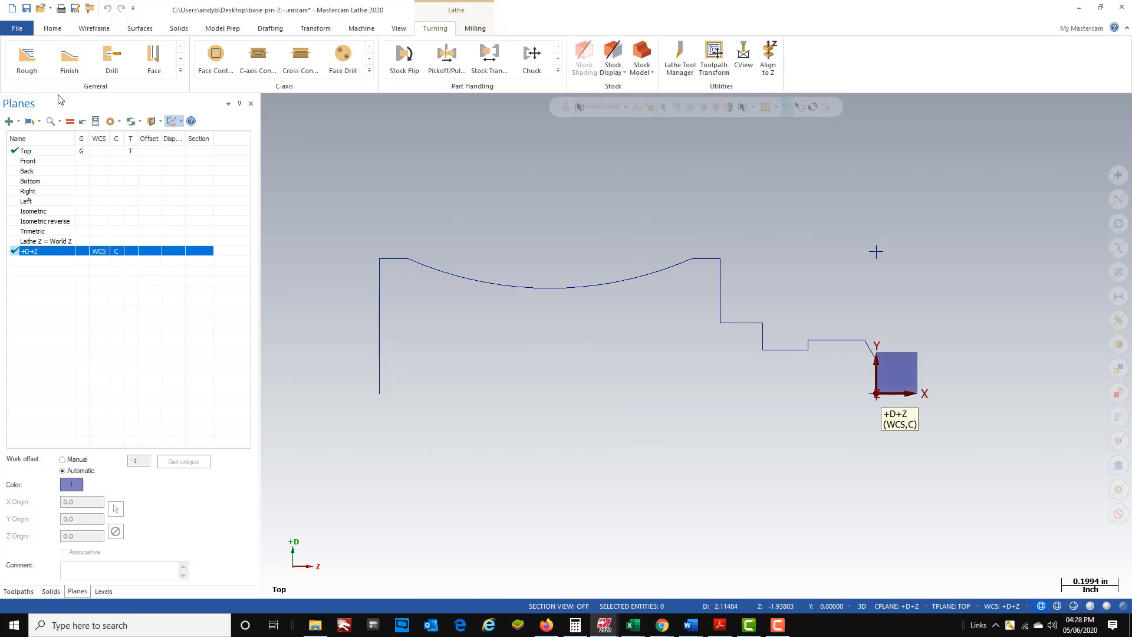
Define the left-spindle stock in the machine group's stock setup as a cylinder with OD 1.0 and length 4.0.
left_click(18, 591)
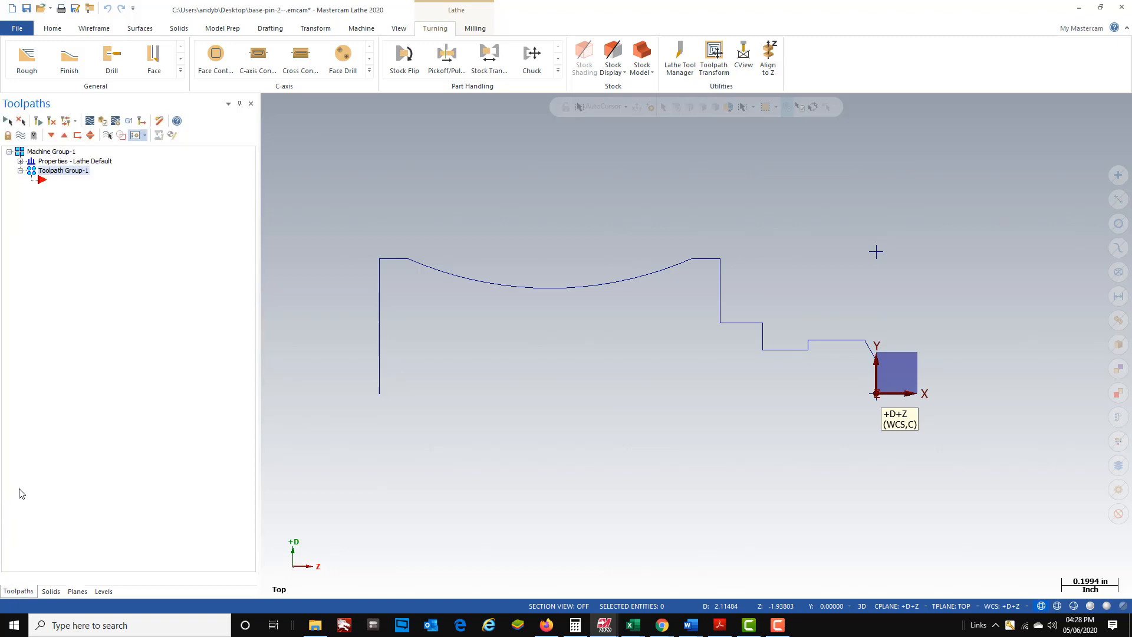
left_click(20, 161)
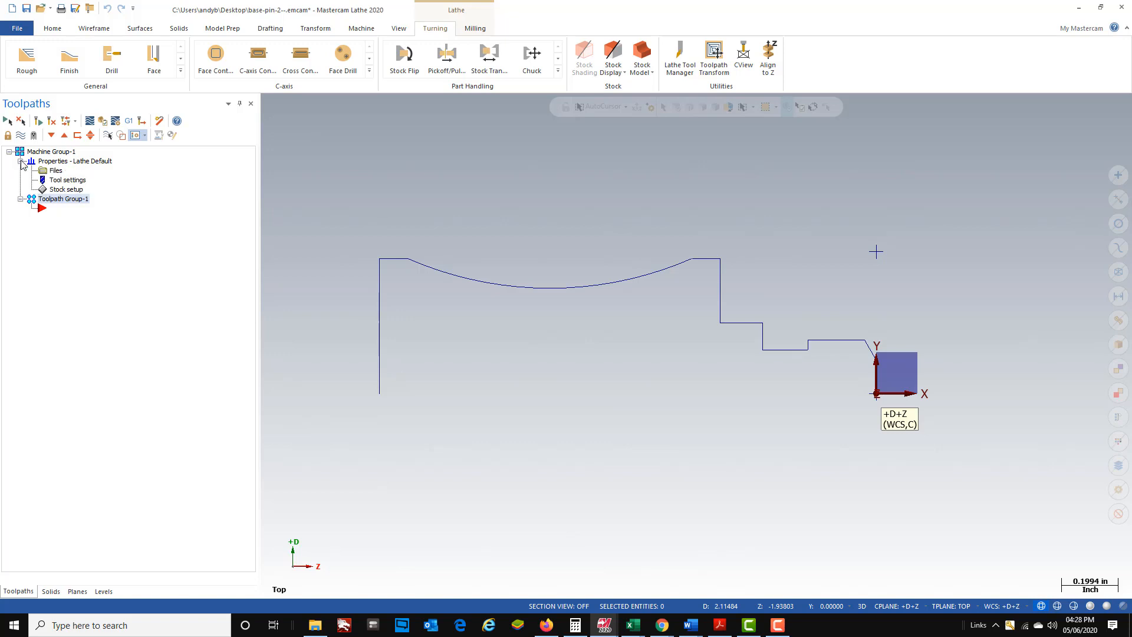
left_click(60, 190)
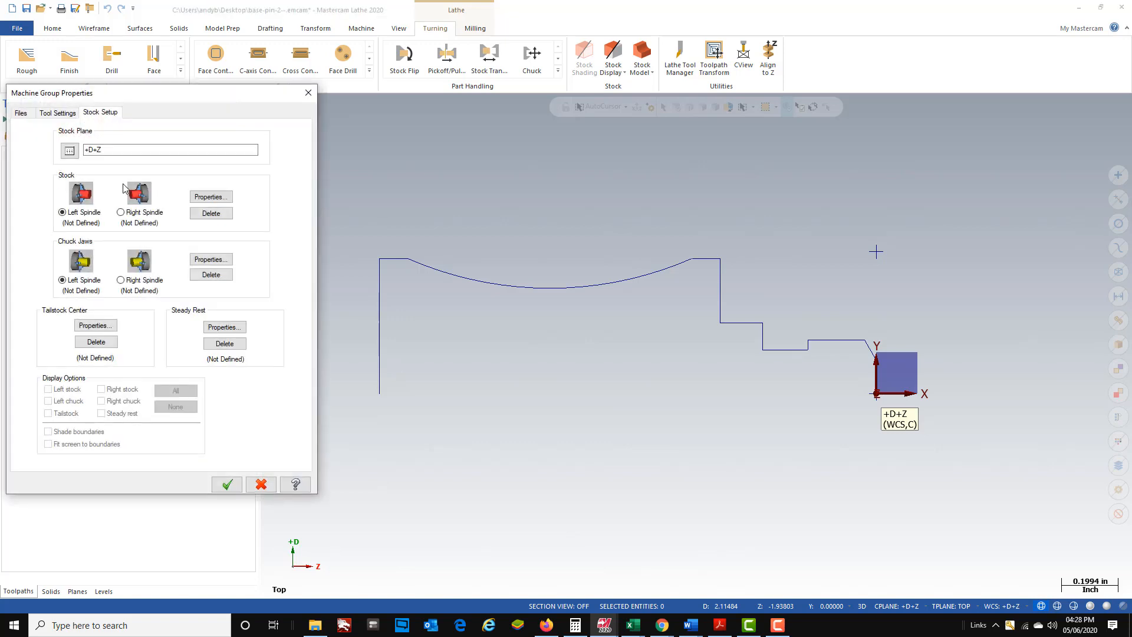
left_click(206, 201)
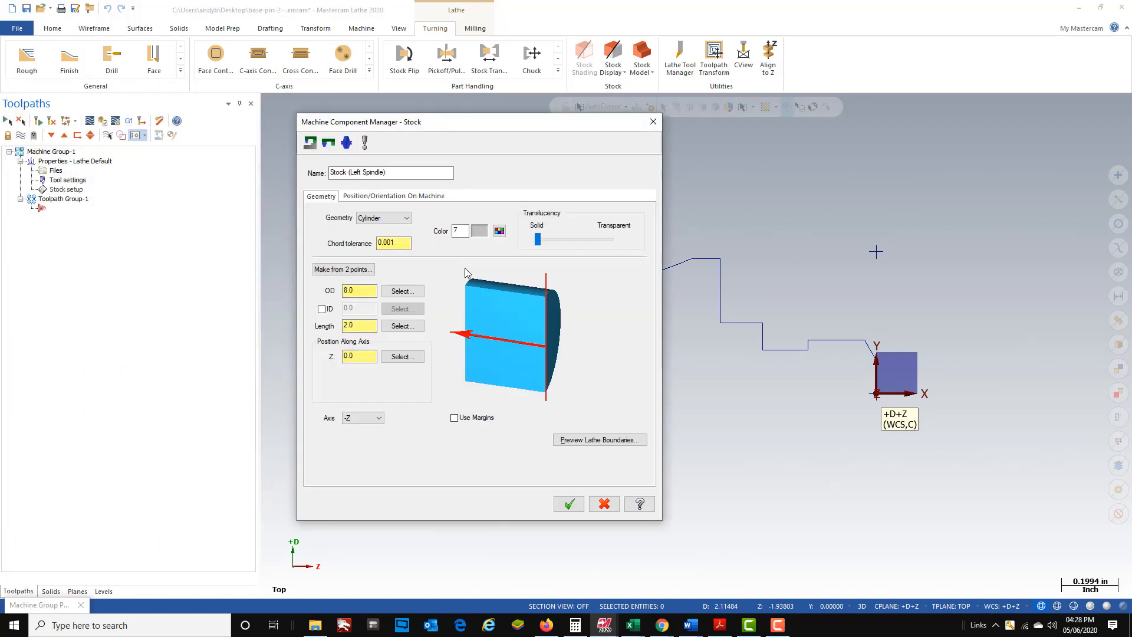
double_click(367, 290)
type("1.0")
key("Tab")
key("Tab")
key("Tab")
type("4")
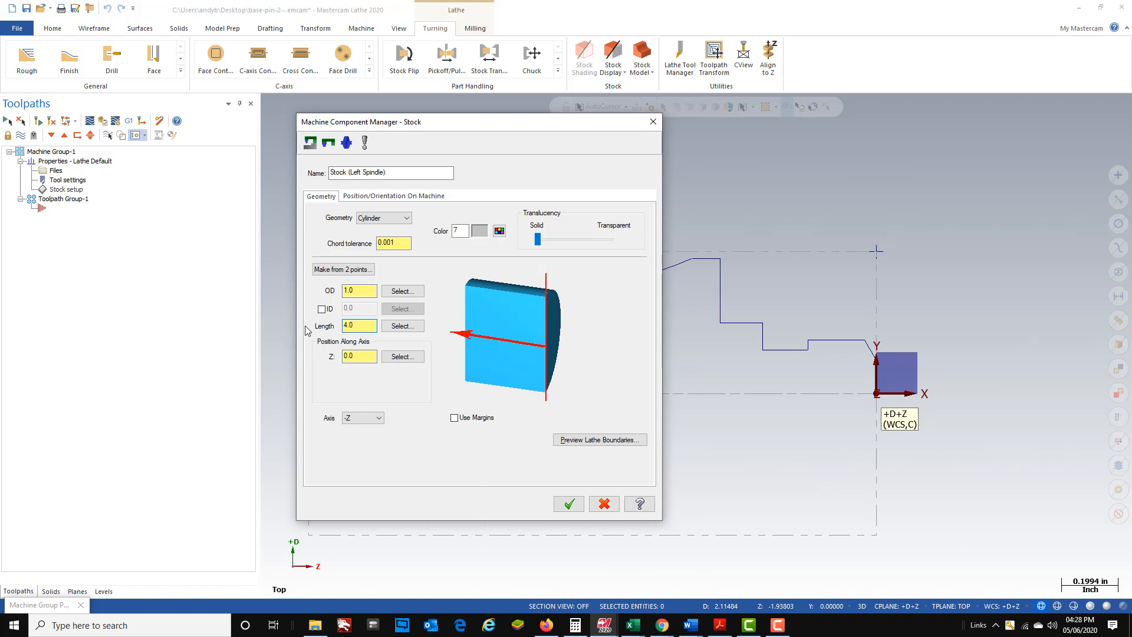
key("Return")
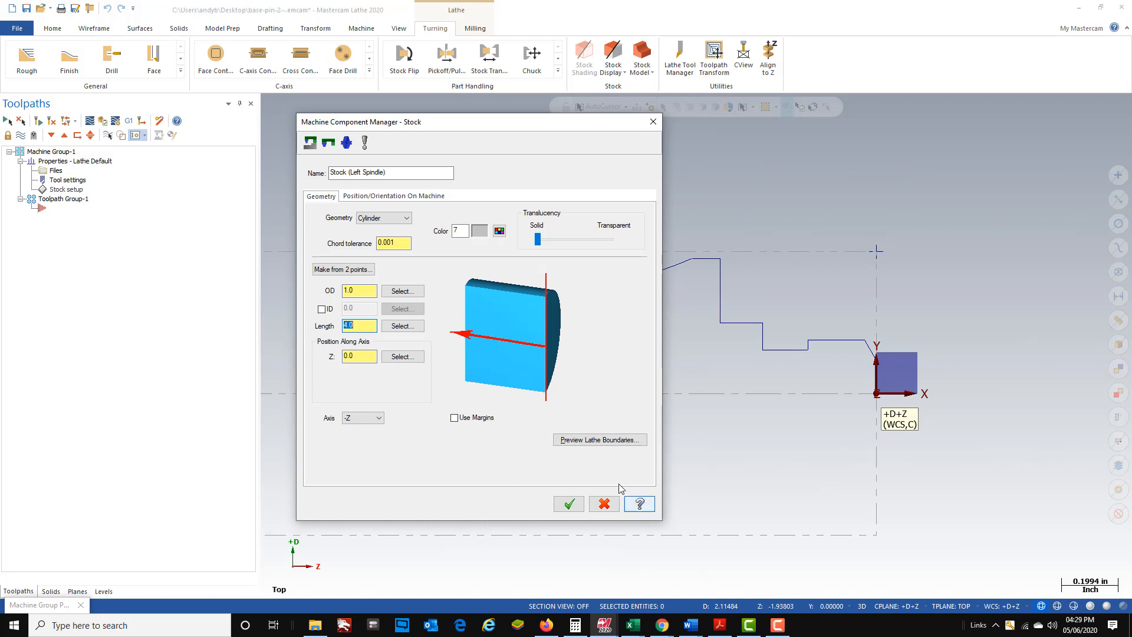
left_click(570, 505)
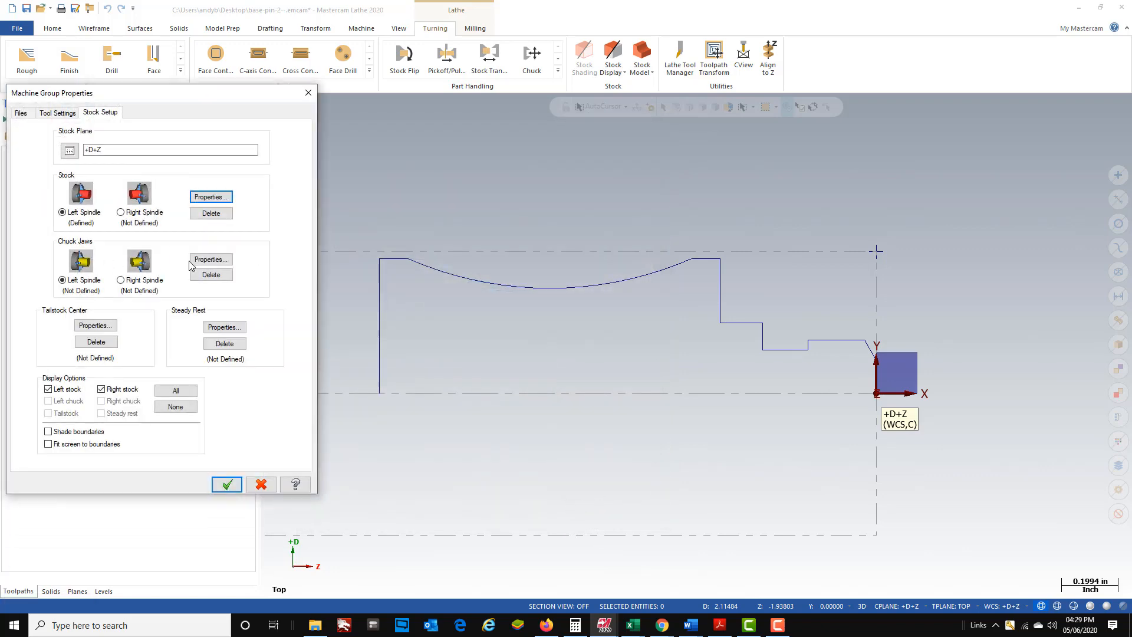
Define the left-spindle chuck jaws with a user-defined position of diameter 1.0 and Z -3.5, and accept the stock setup.
key("Return")
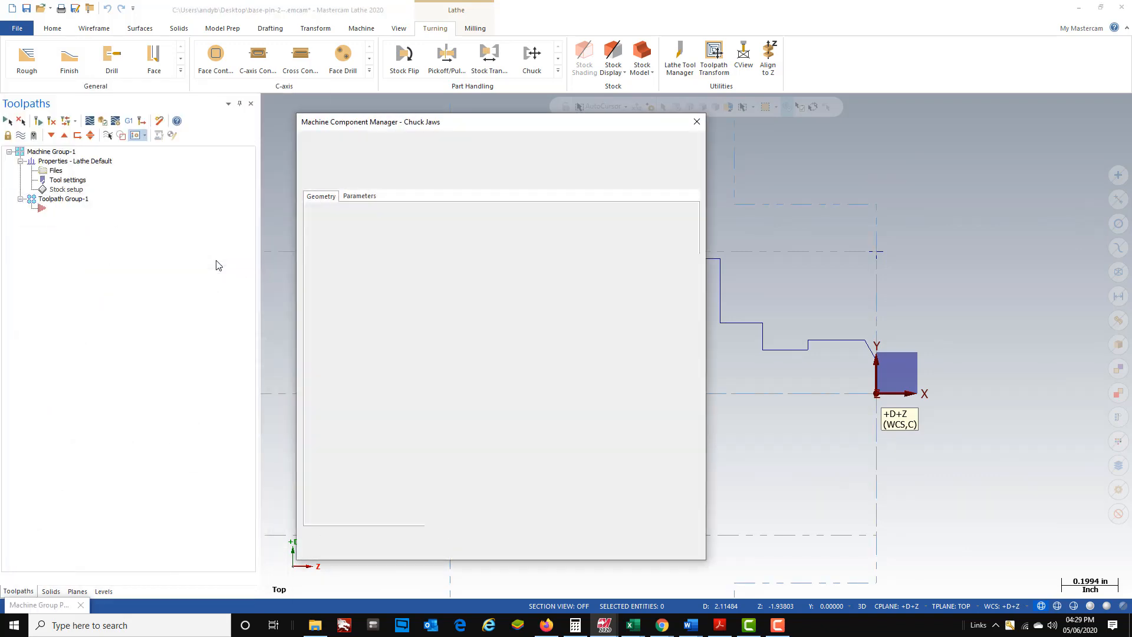
left_click(362, 196)
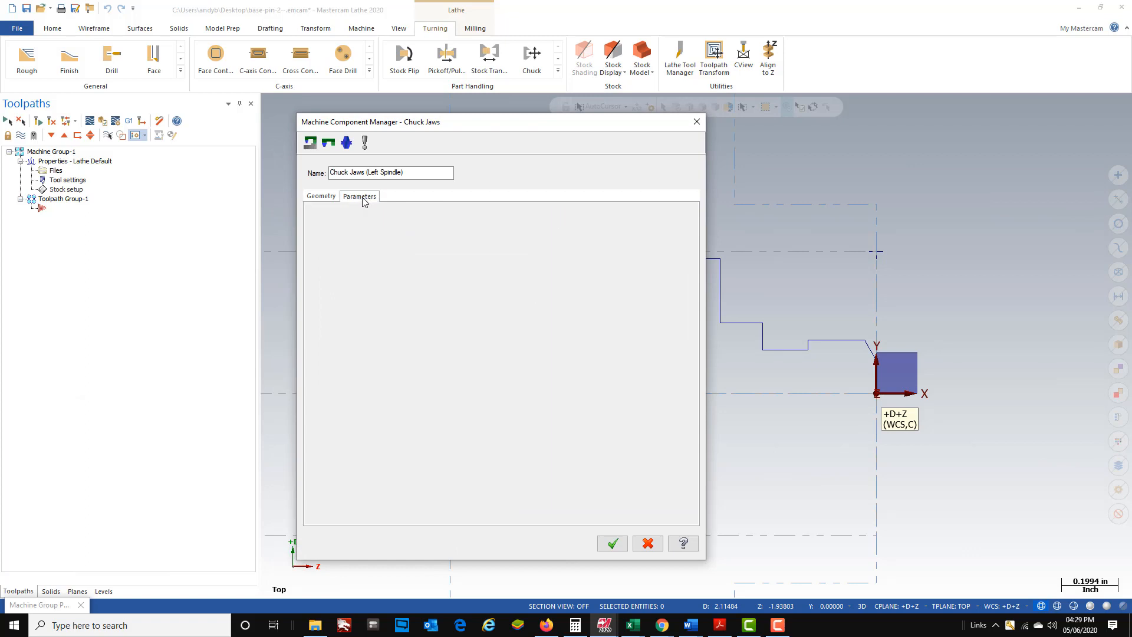
left_click(588, 317)
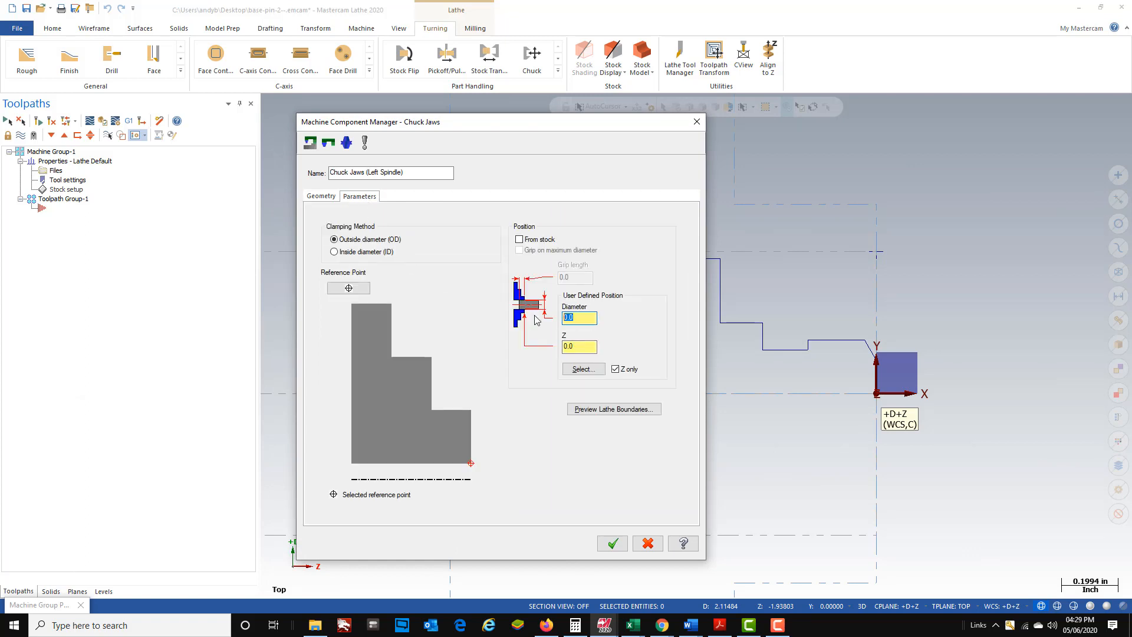
type("1.0")
key("Tab")
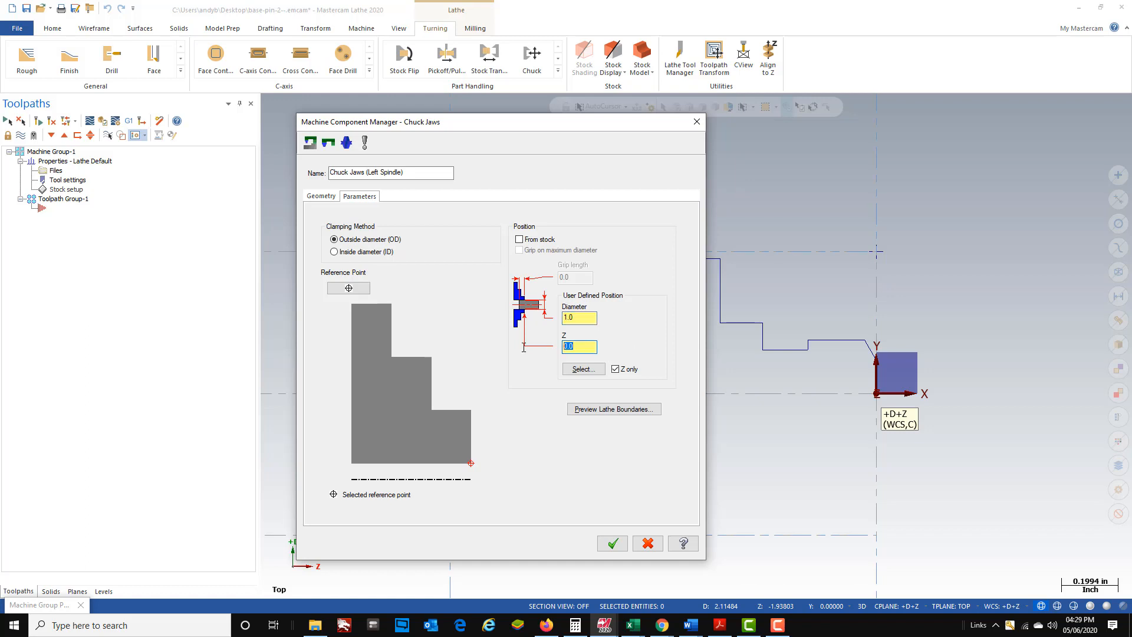
type("-3.5")
key("Return")
left_click(613, 543)
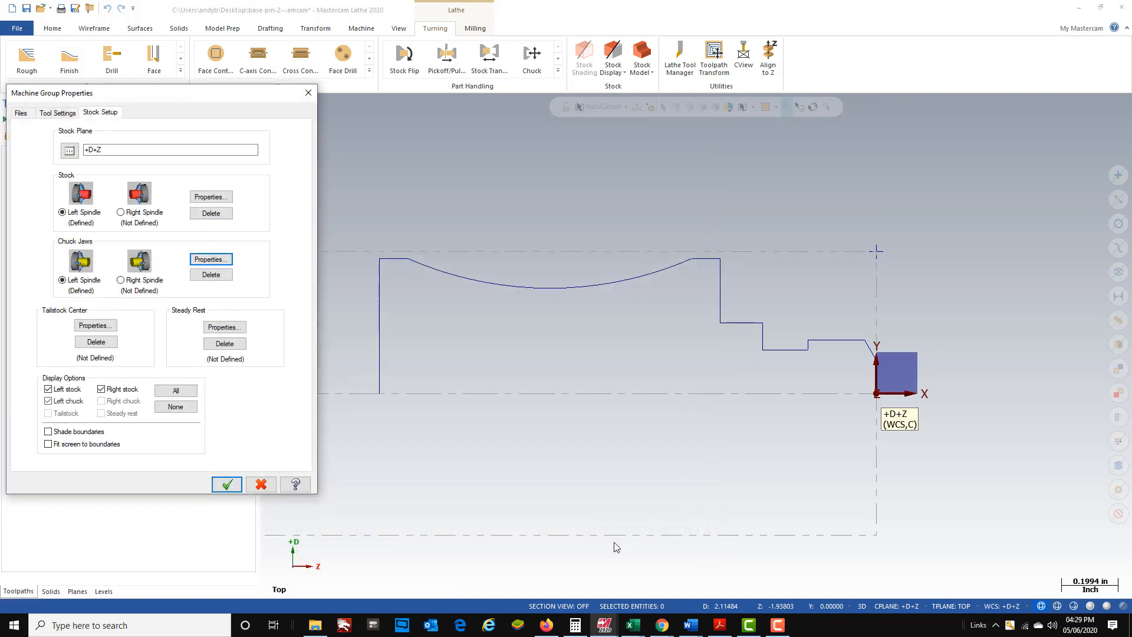
left_click(226, 485)
Start a Face toolpath and load the PCLXR 12-4X - CNMG 432 tool from the T101 library in C:\MASTERCAM-LATHE-TOOLS.
scroll(728, 352, "down", 6)
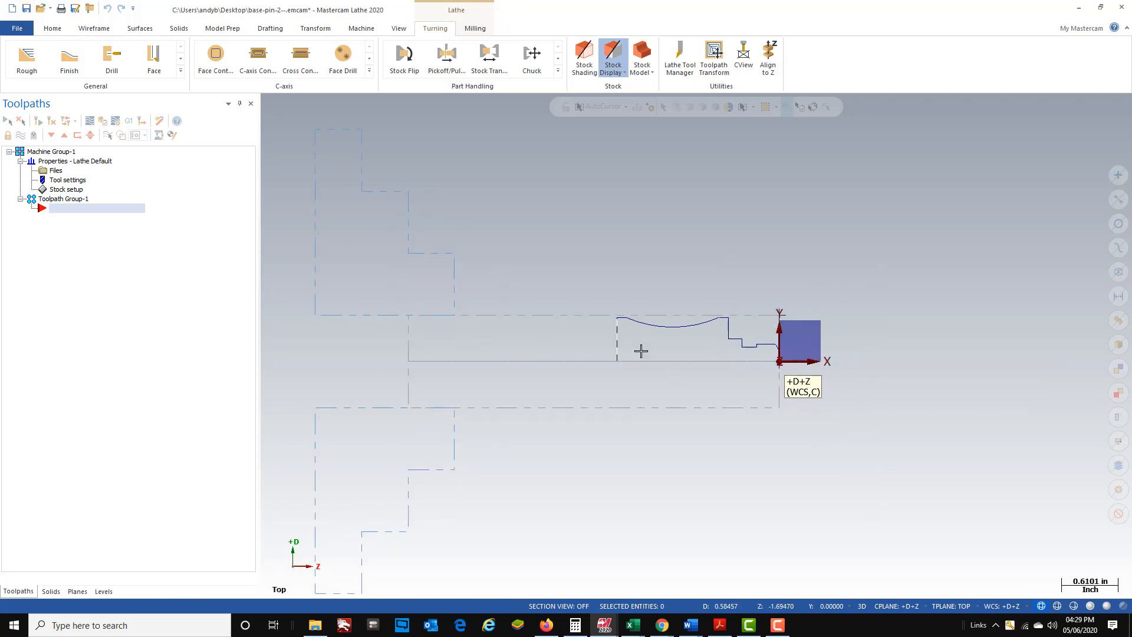
scroll(826, 360, "up", 4)
scroll(448, 357, "up", 2)
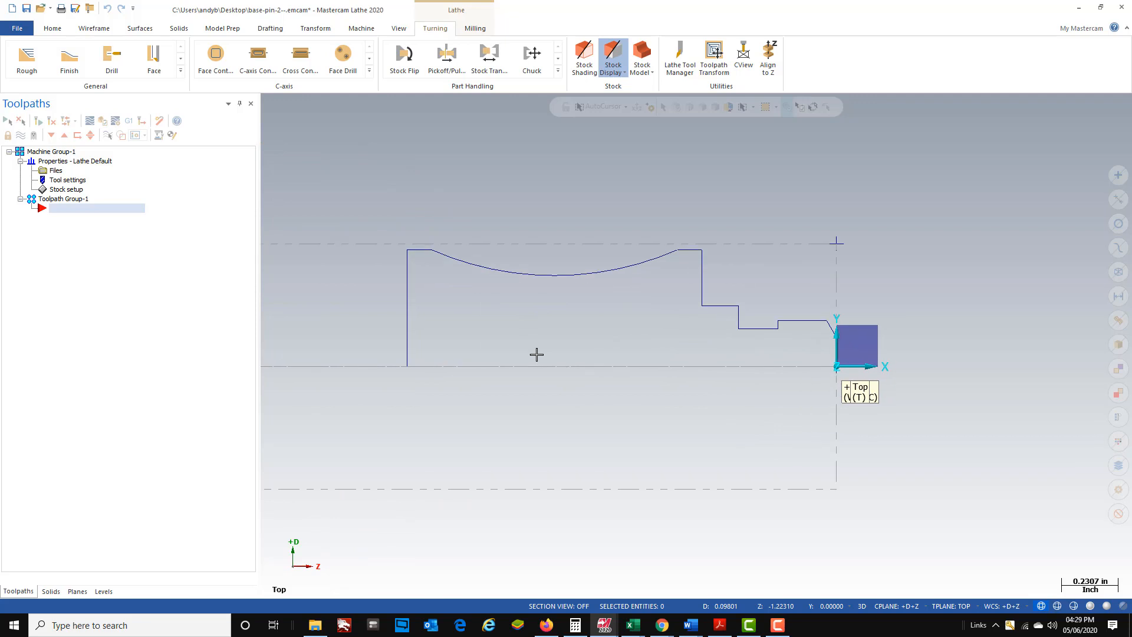
scroll(537, 354, "down", 1)
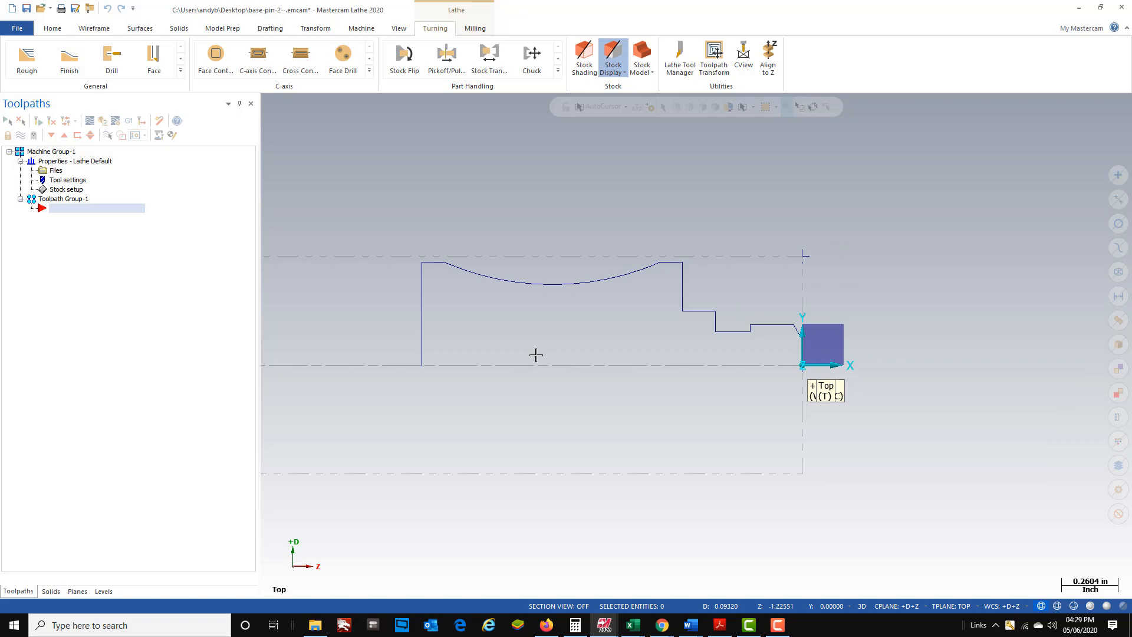
left_click(155, 57)
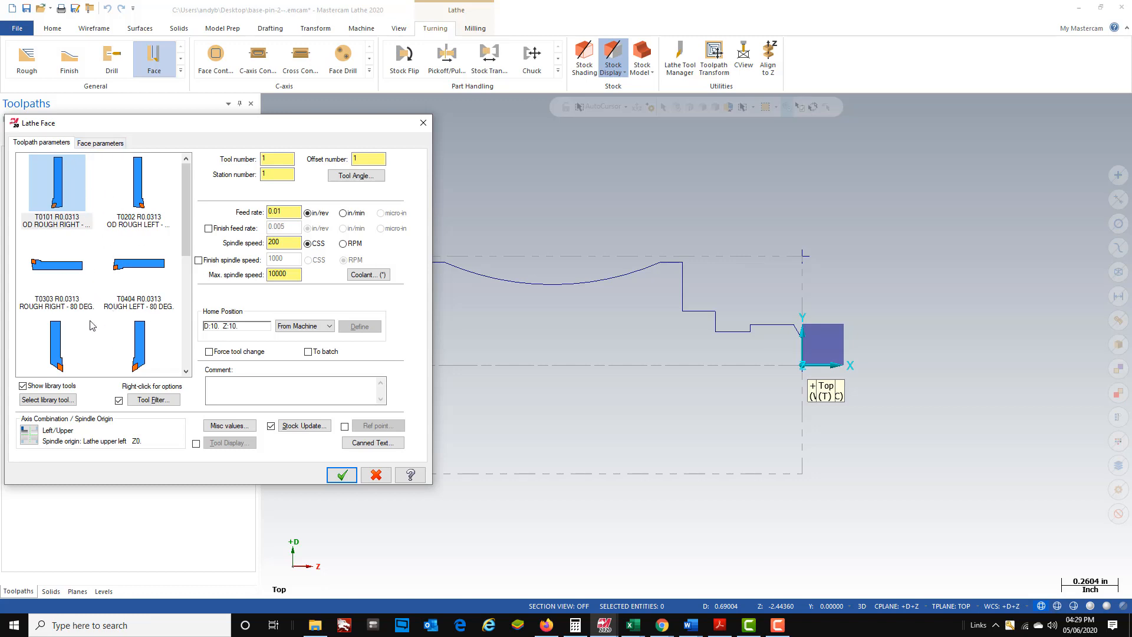
left_click(65, 400)
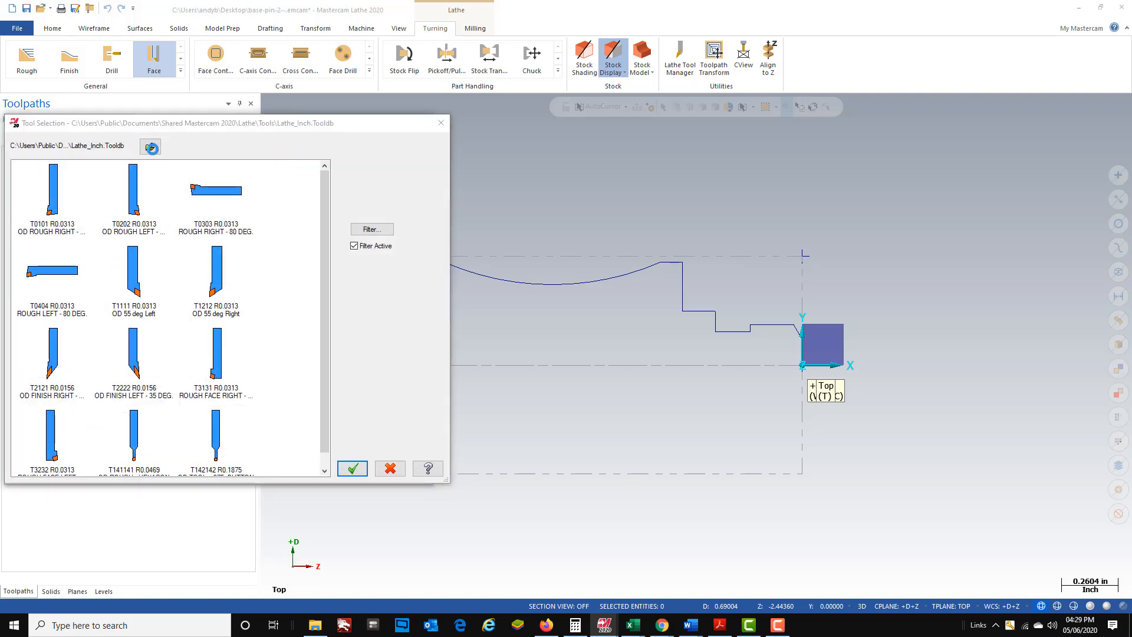
left_click(151, 148)
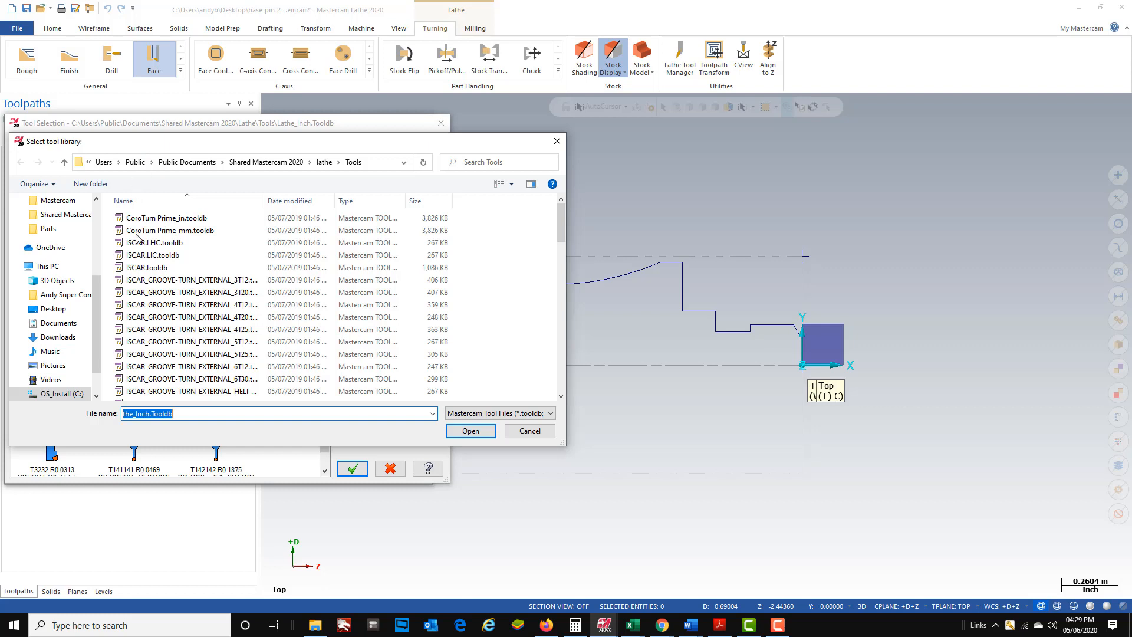
left_click(70, 394)
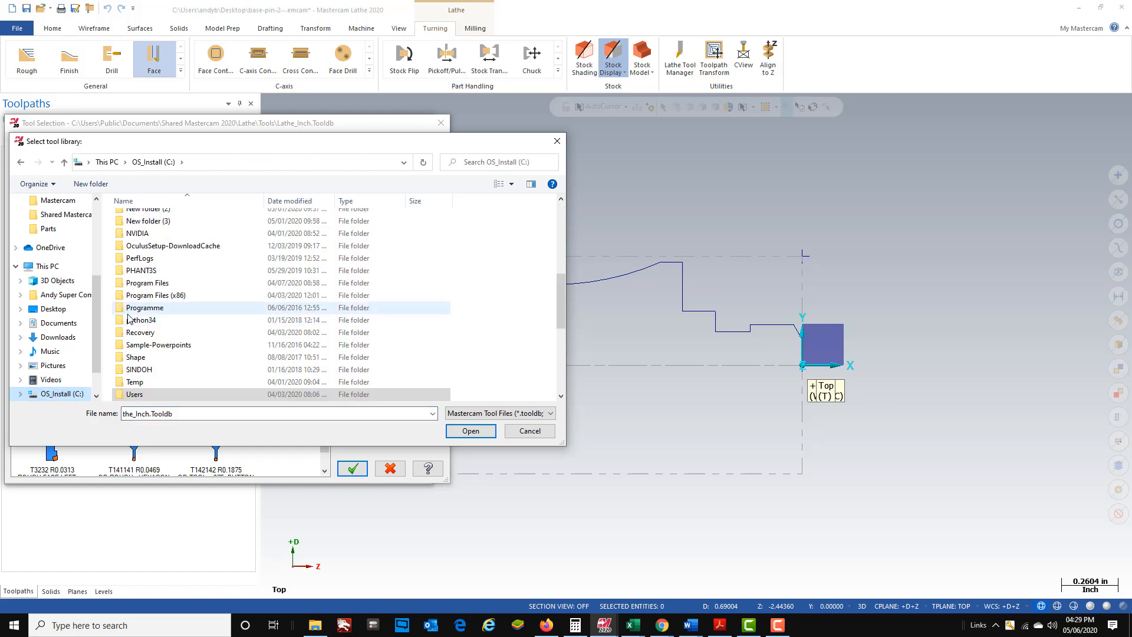
scroll(142, 319, "up", 2)
left_click(170, 239)
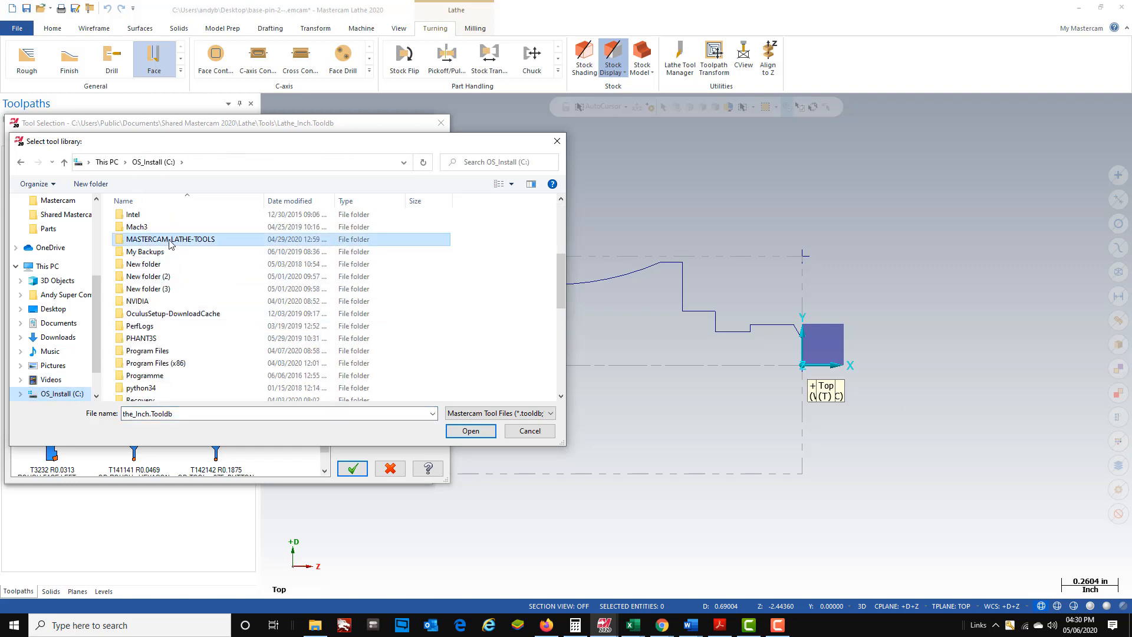
left_click(470, 431)
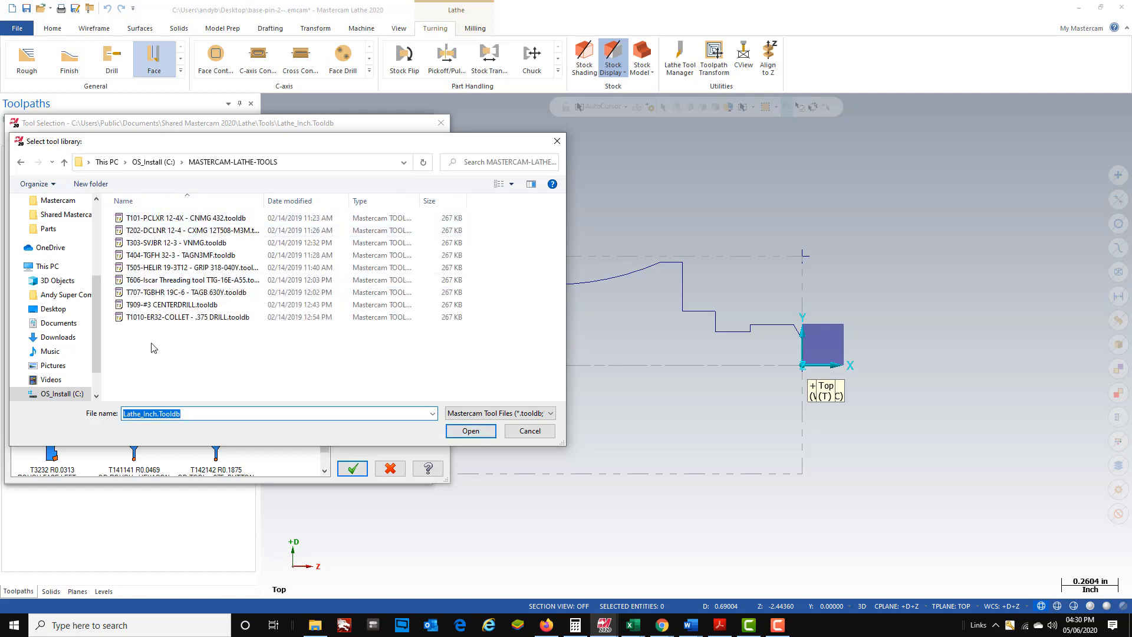
left_click(157, 219)
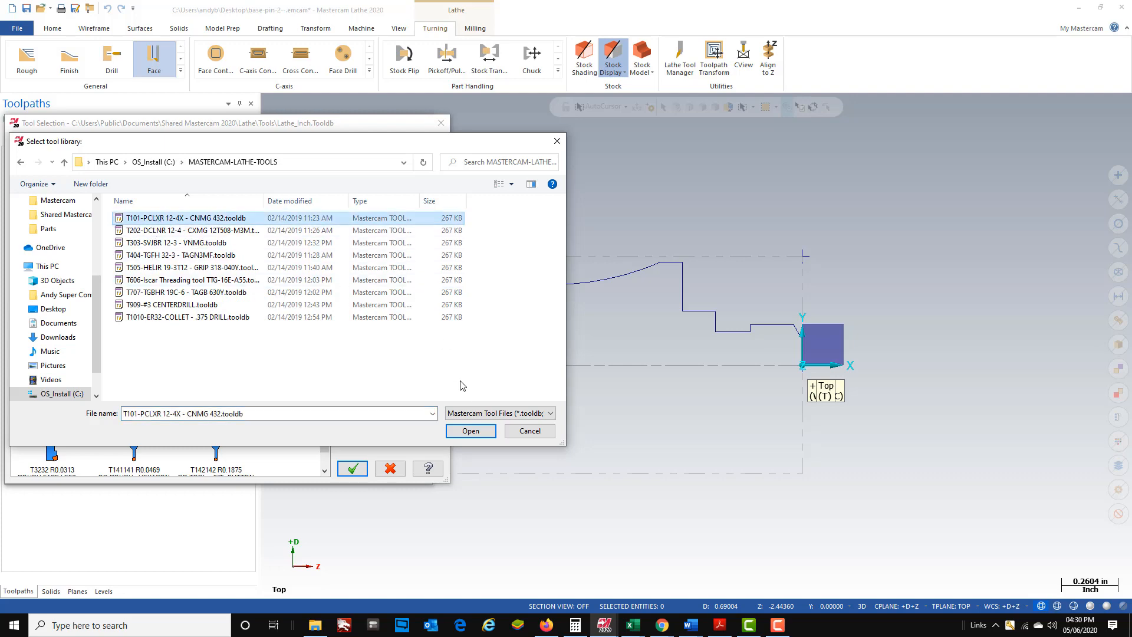
left_click(470, 432)
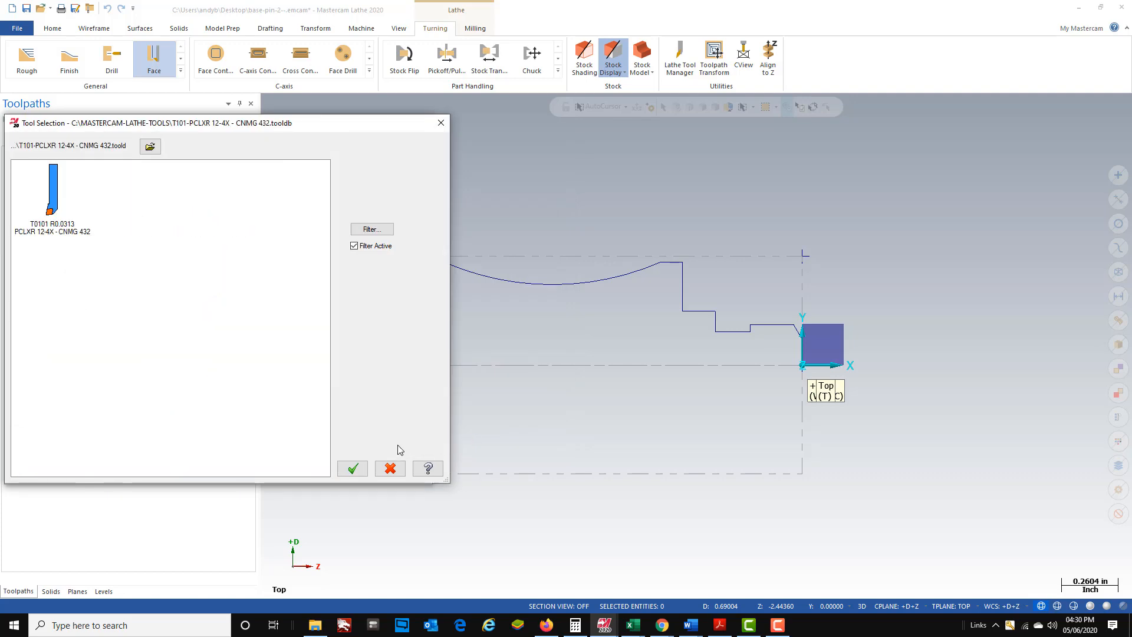
left_click(52, 226)
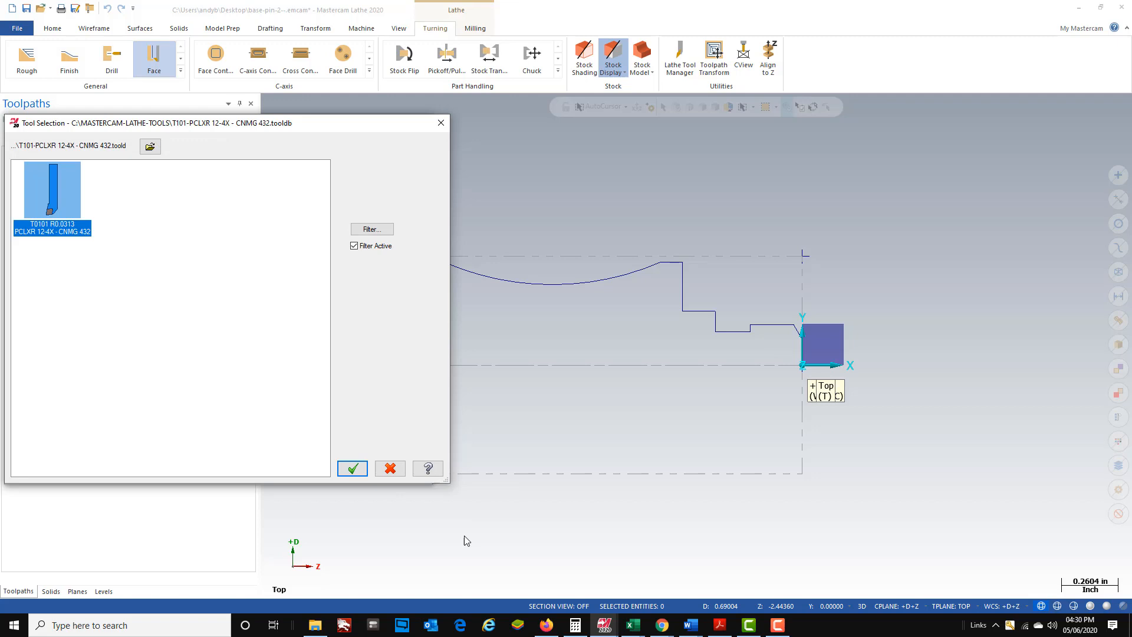
left_click(352, 468)
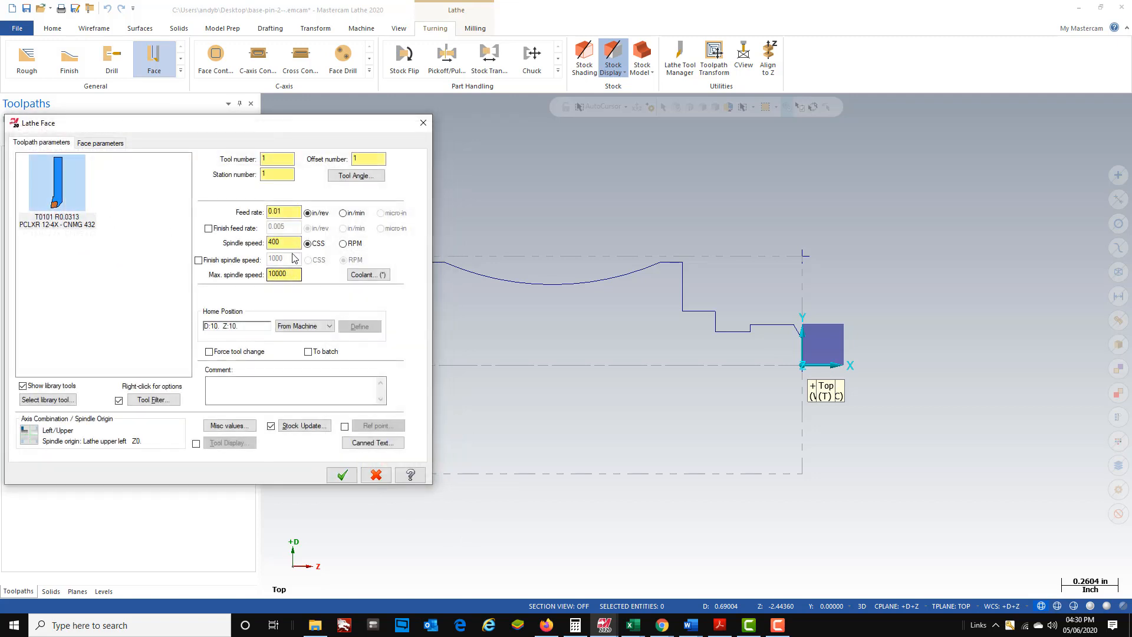
Set the facing operation's feed rate to 0.005 in/rev and replace its maximum spindle speed.
left_click(283, 213)
left_click_drag(283, 213, 233, 219)
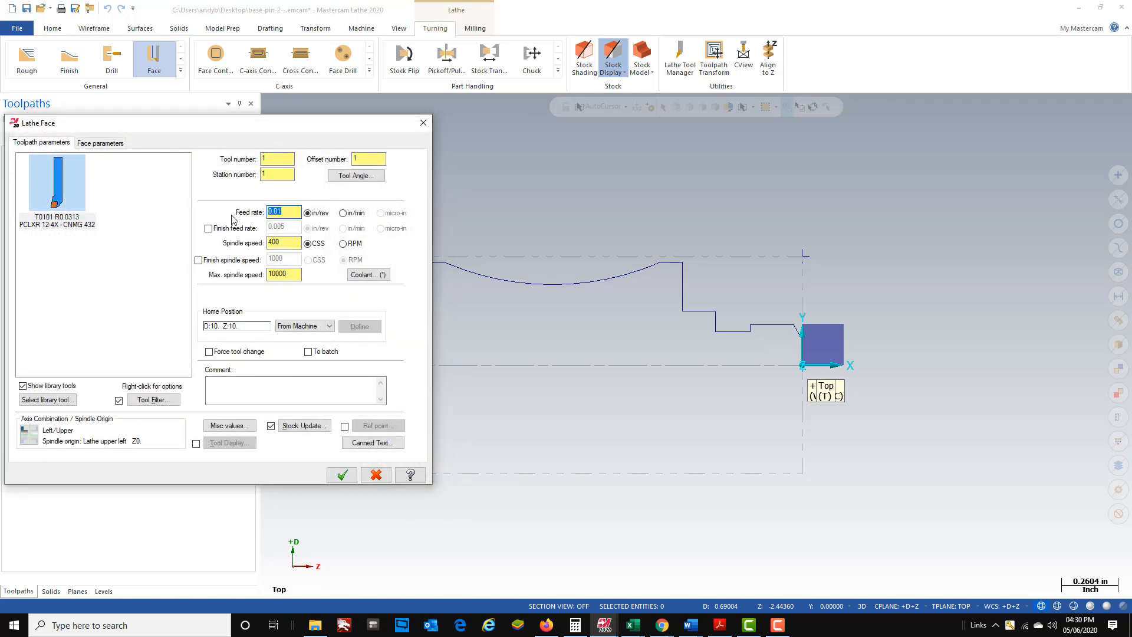
type(".005")
left_click_drag(287, 275, 224, 279)
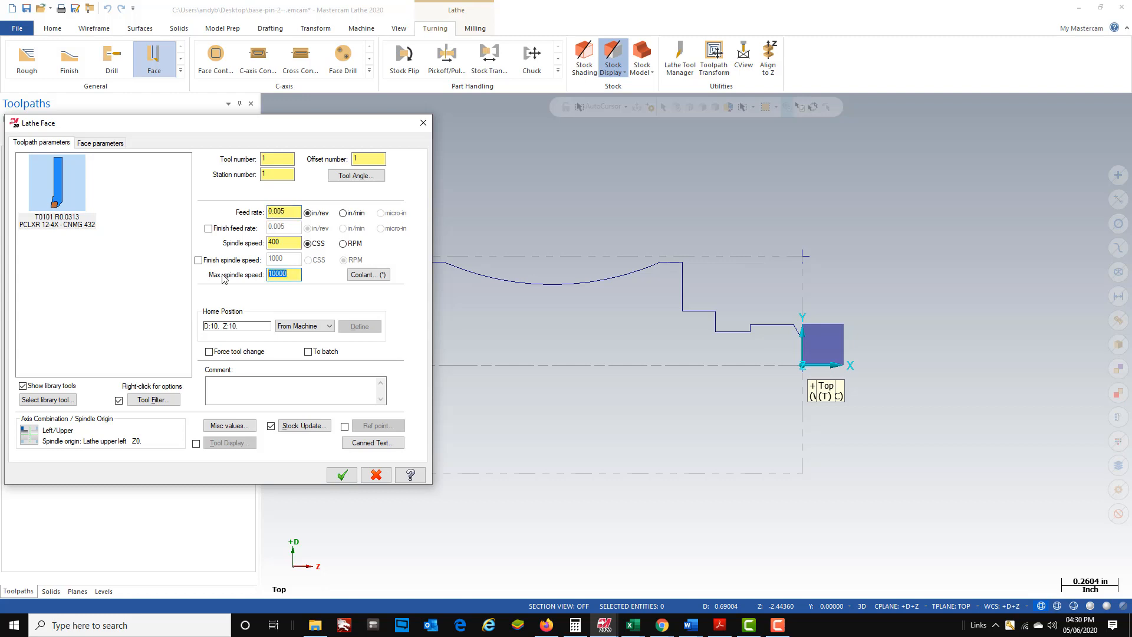
key("BackSpace")
key("Tab")
Accept the face parameters using the stock with finish Z at 0.0, and generate the facing toolpath.
left_click(102, 143)
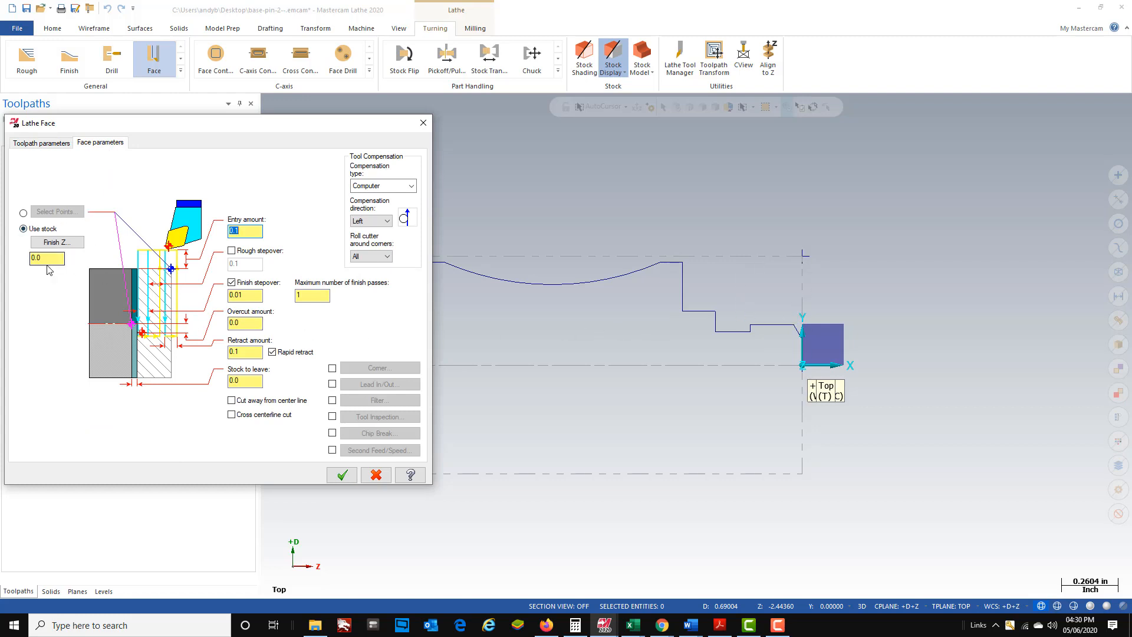
left_click(335, 475)
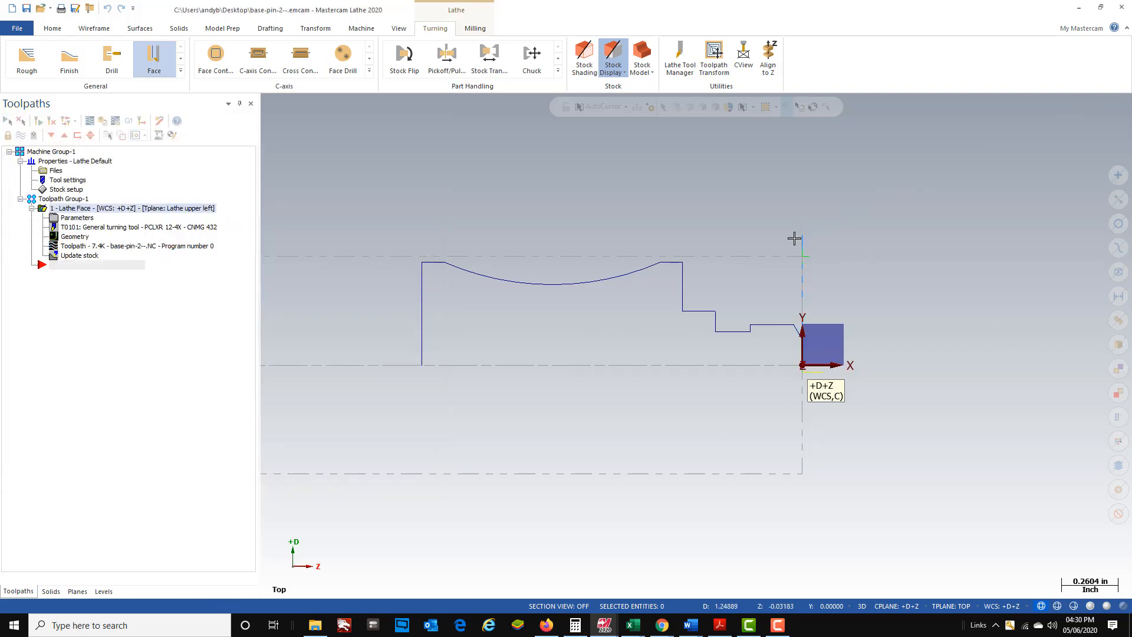
scroll(552, 345, "down", 1)
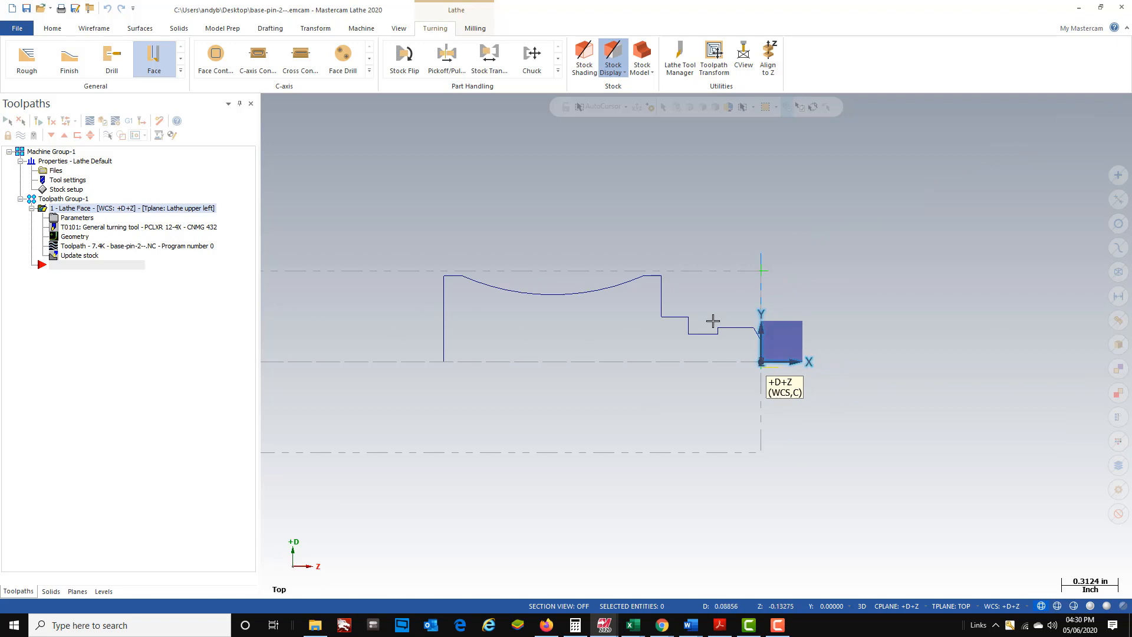
Draw a vertical line about 0.043 in long upward from the top corner of the large shoulder, past the stock boundary.
scroll(715, 322, "up", 4)
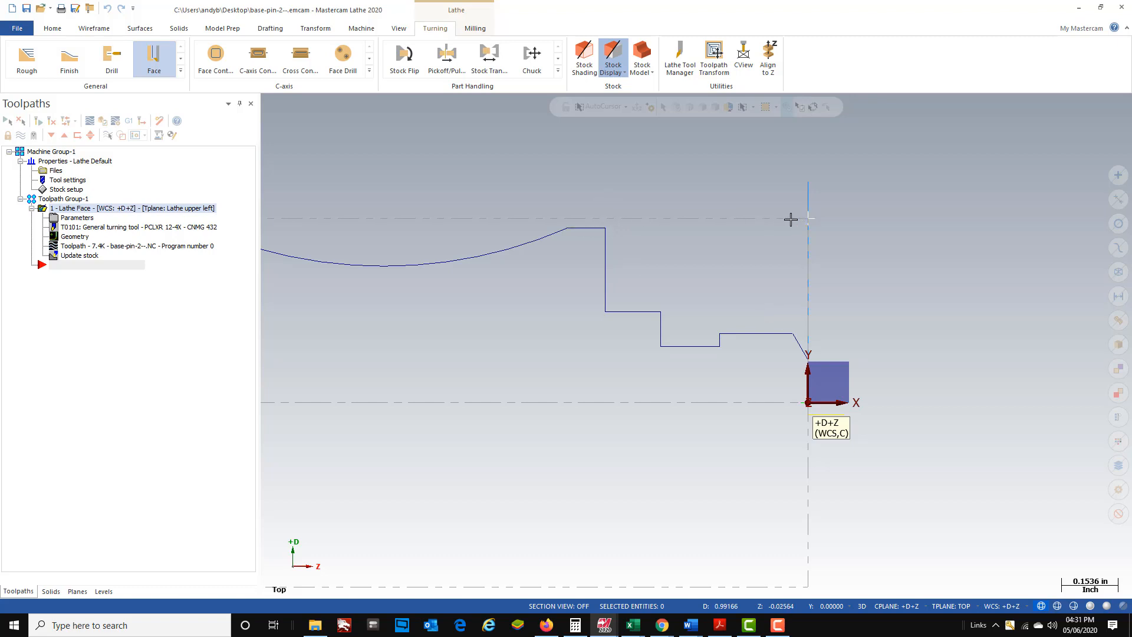
left_click(94, 29)
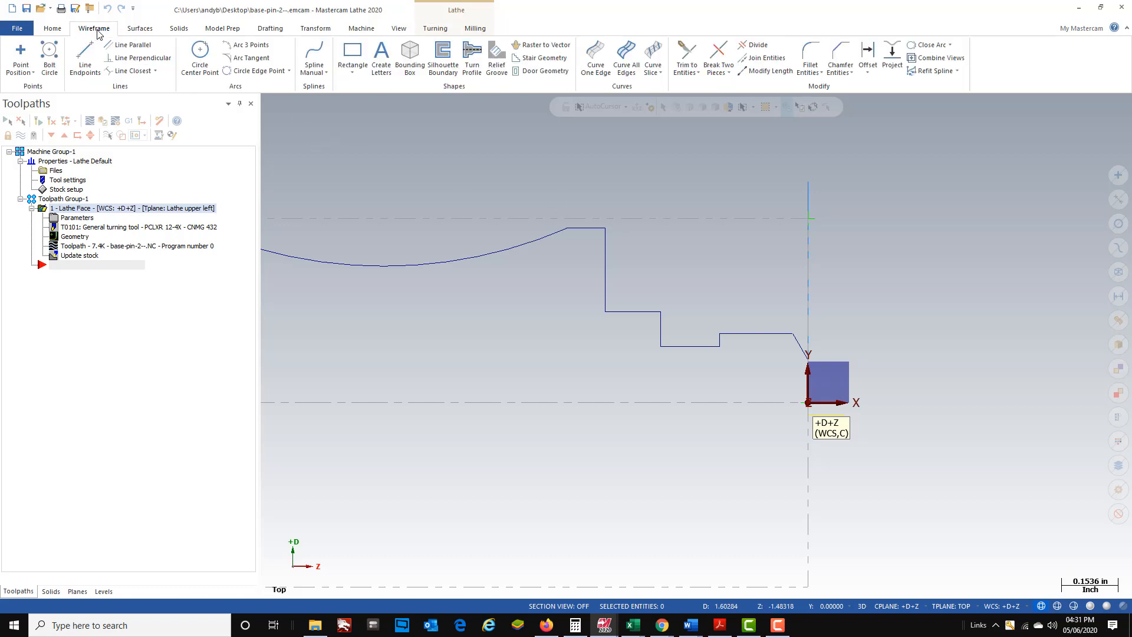
left_click(85, 59)
left_click(605, 228)
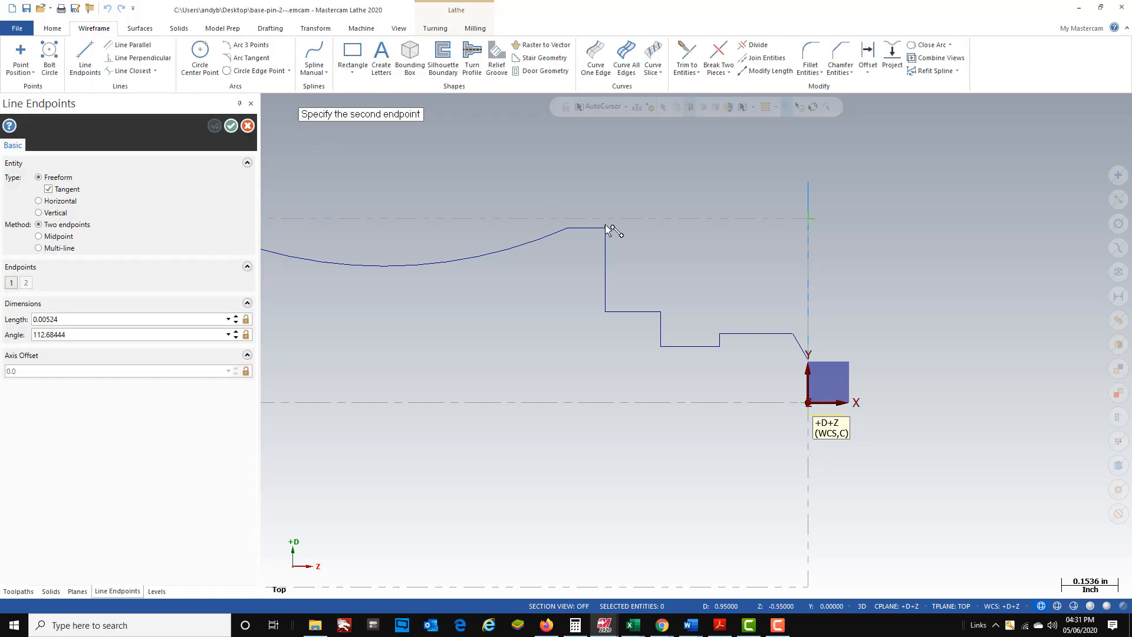
left_click(605, 211)
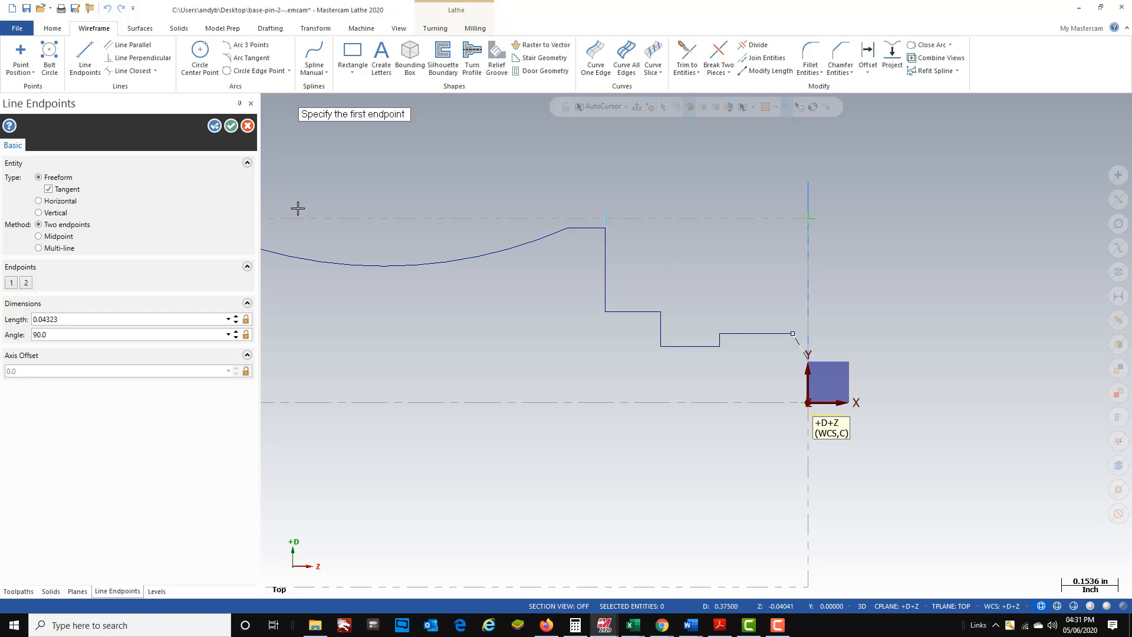
left_click(231, 126)
scroll(649, 257, "down", 3)
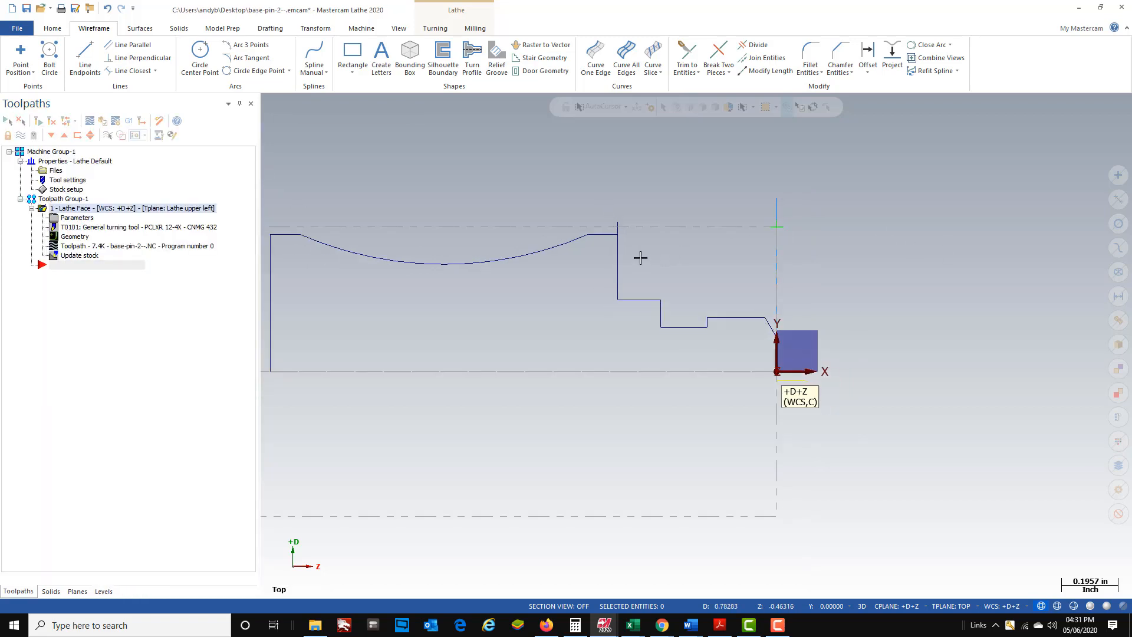
scroll(638, 256, "up", 3)
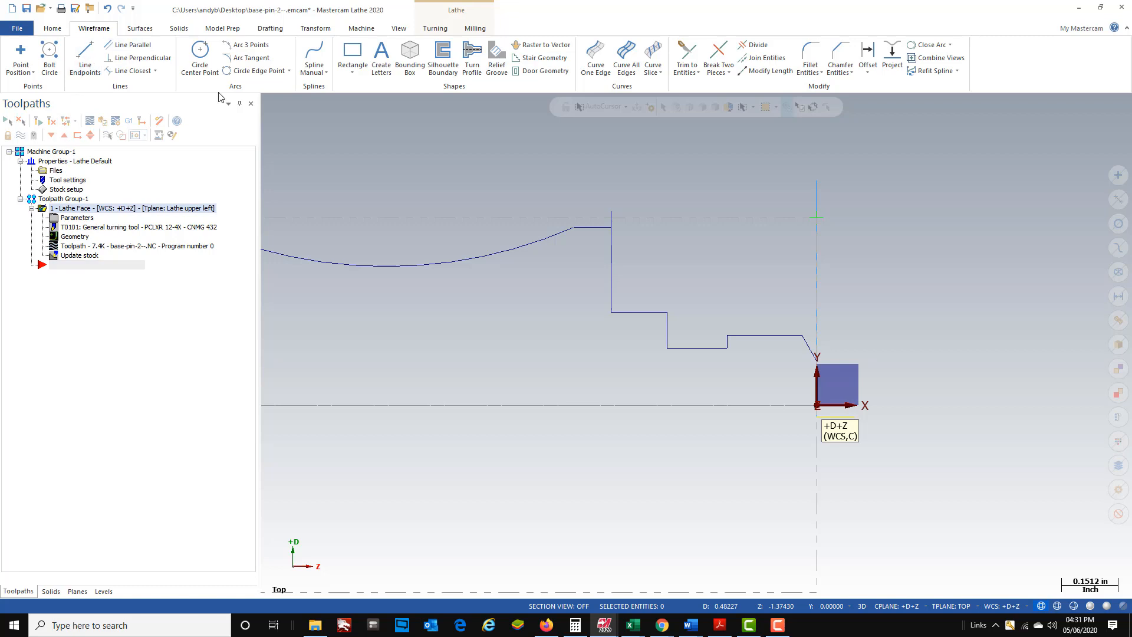
Start a canned Rough toolpath and partially chain the profile from the front chamfer to the short line above the large shoulder.
left_click(436, 30)
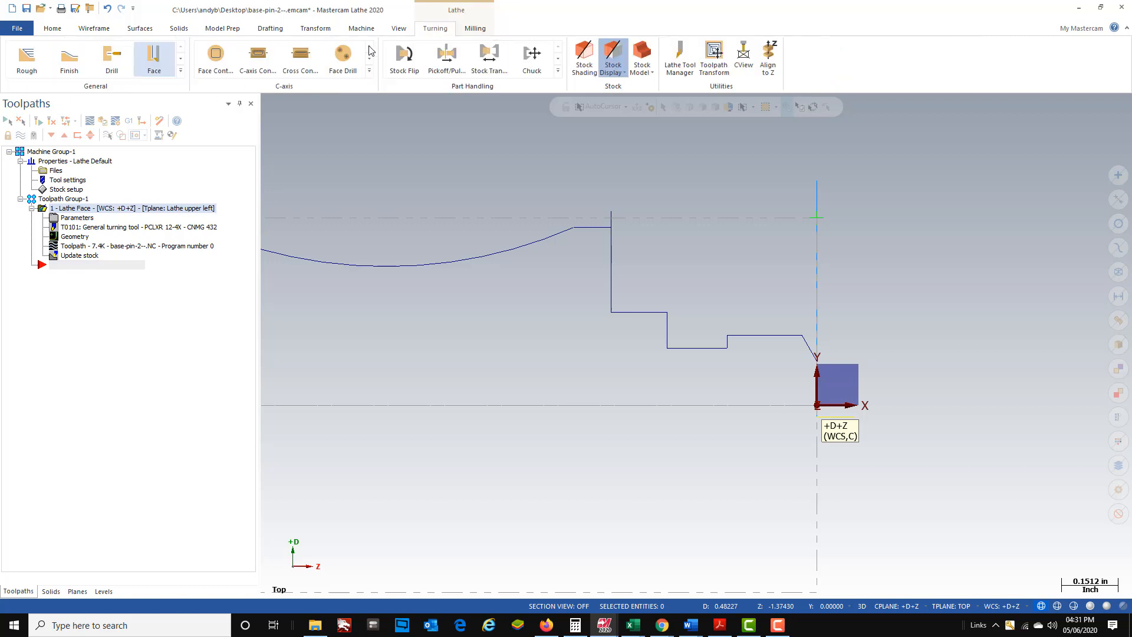
left_click(180, 71)
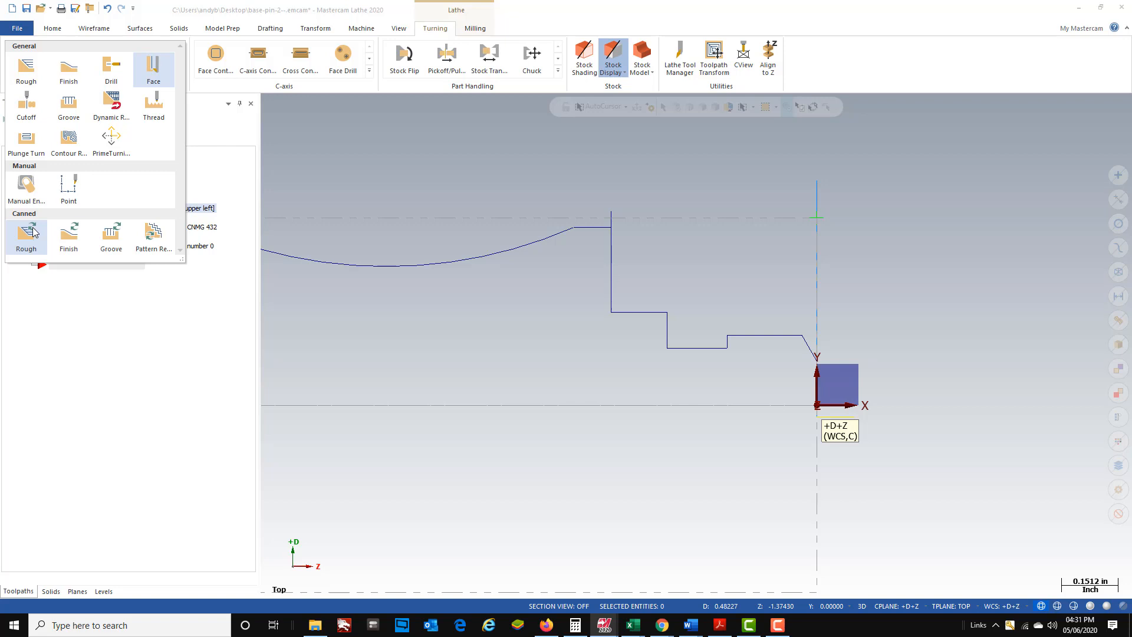
left_click(35, 243)
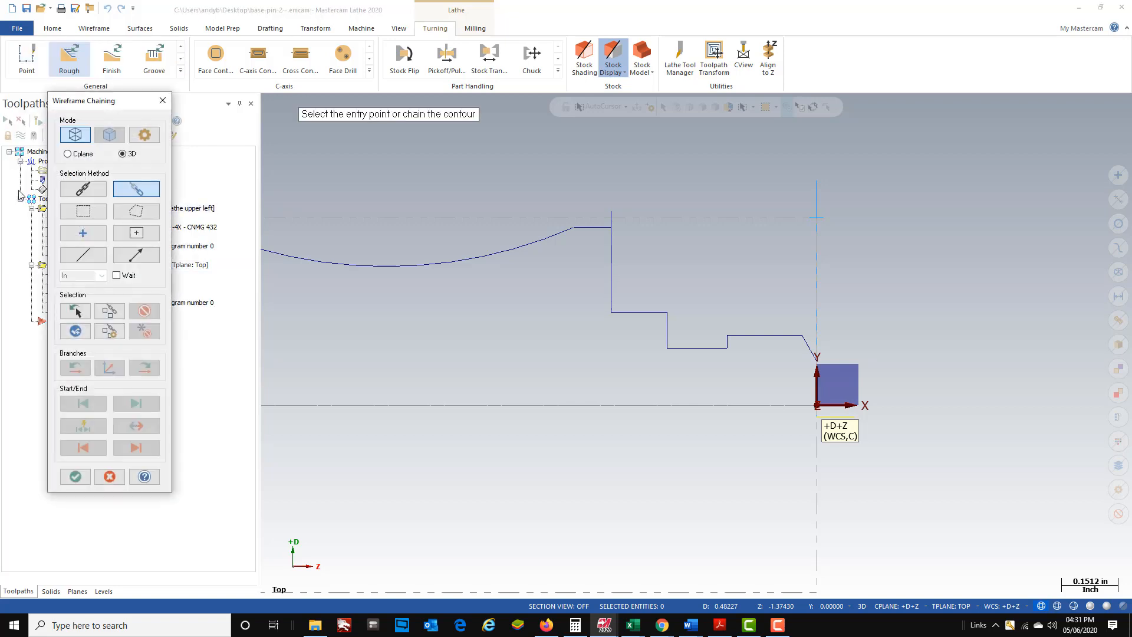
left_click(813, 353)
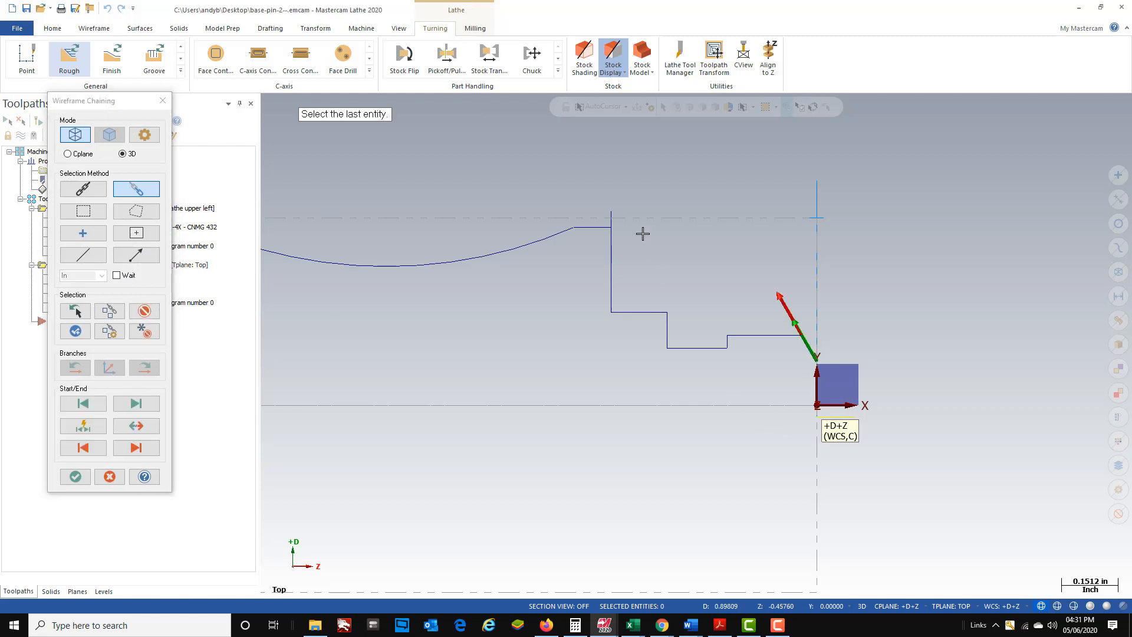
left_click(619, 227)
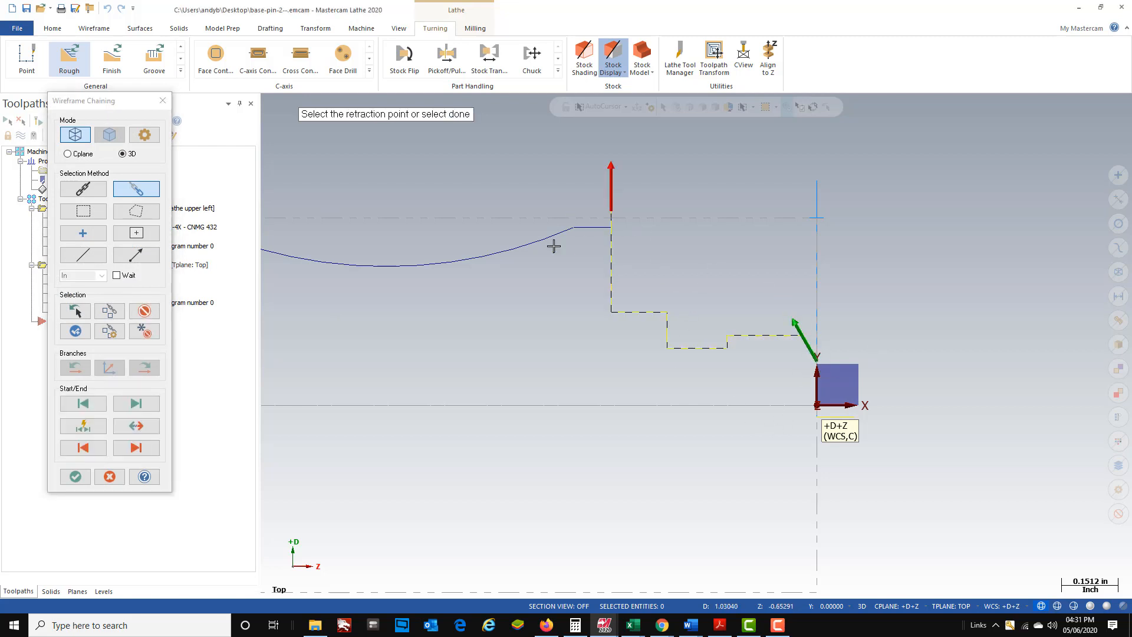
left_click(75, 477)
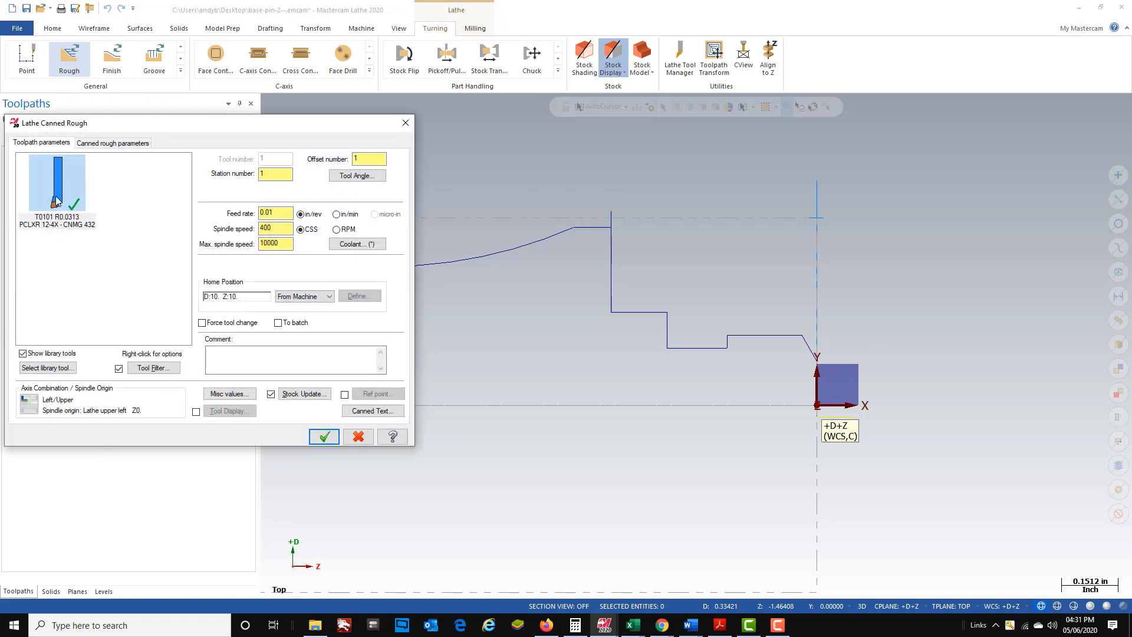
Replace the maximum spindle speed of the canned rough operation.
key("Tab")
key("Tab")
type("35")
left_click(120, 144)
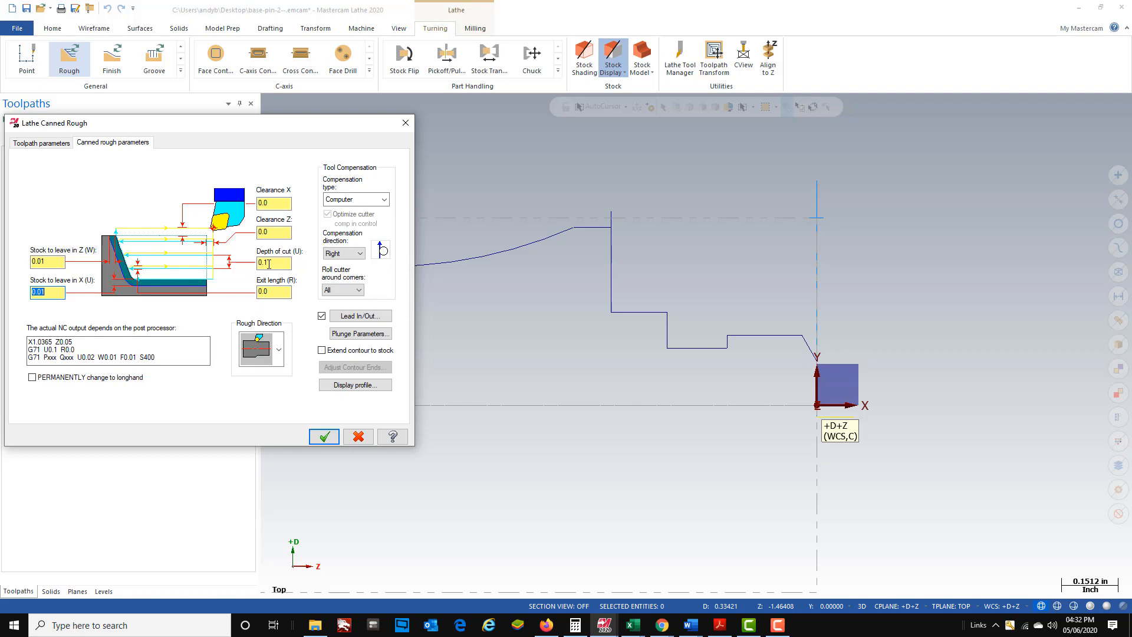
Replace the depth of cut in the canned rough parameters and generate the roughing toolpath.
left_click(246, 264)
key("BackSpace")
key("Return")
left_click(324, 437)
scroll(743, 330, "up", 3)
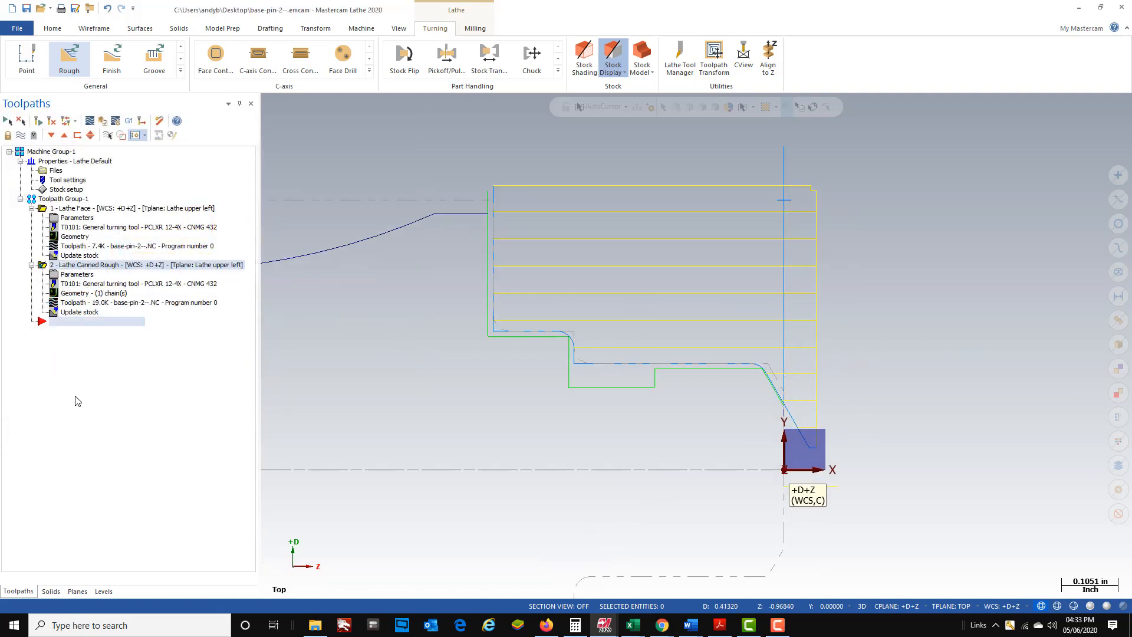
Create a canned Finish toolpath for the Lathe Canned Rough operation, replacing its feed rate and maximum spindle speed.
left_click(111, 64)
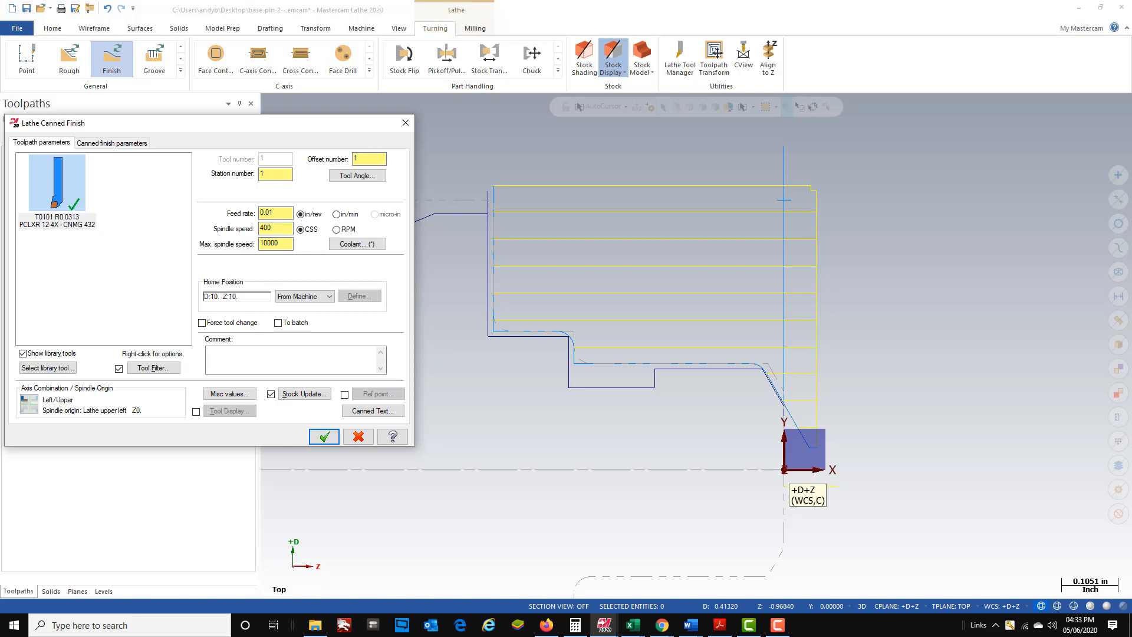
key("shift+Tab")
key("shift+Tab")
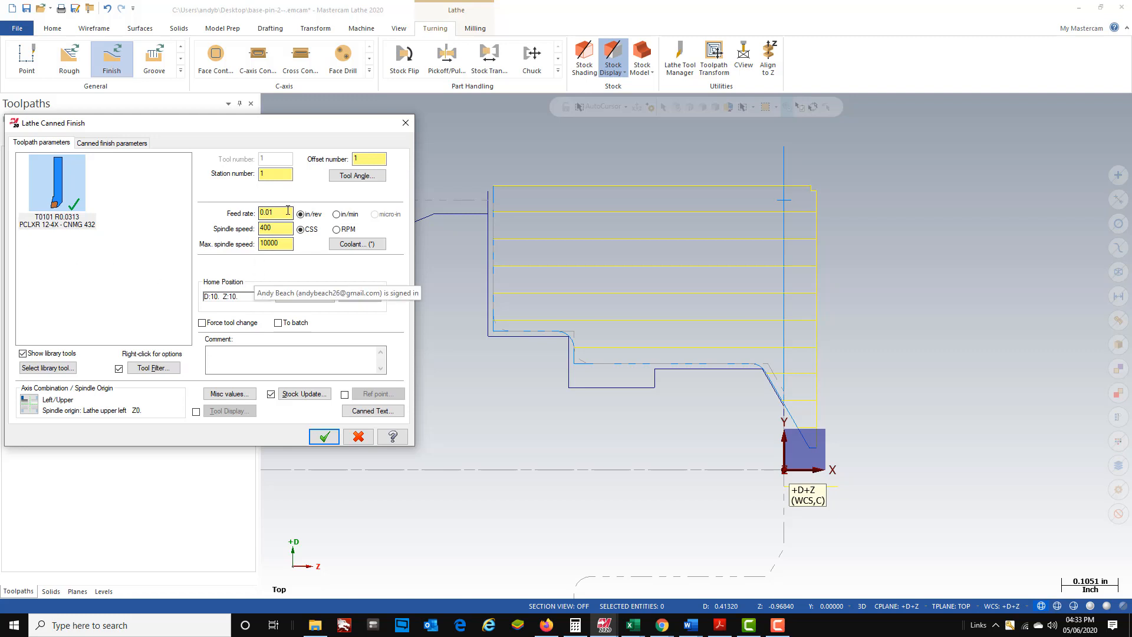
type(".0")
left_click(286, 245)
type("35")
left_click(99, 145)
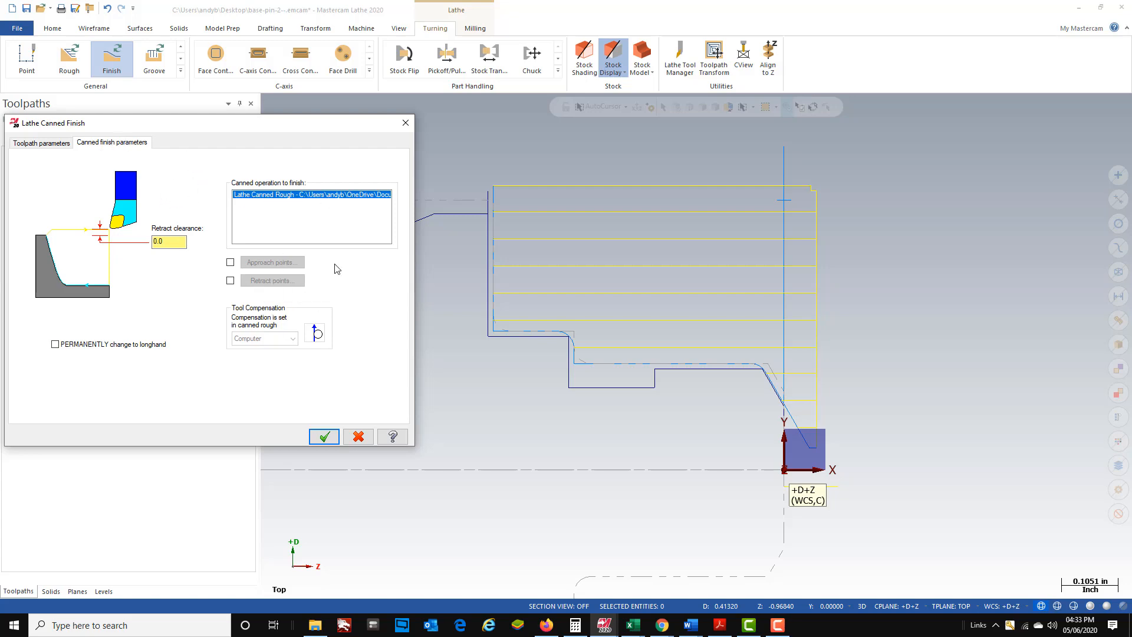
left_click(324, 437)
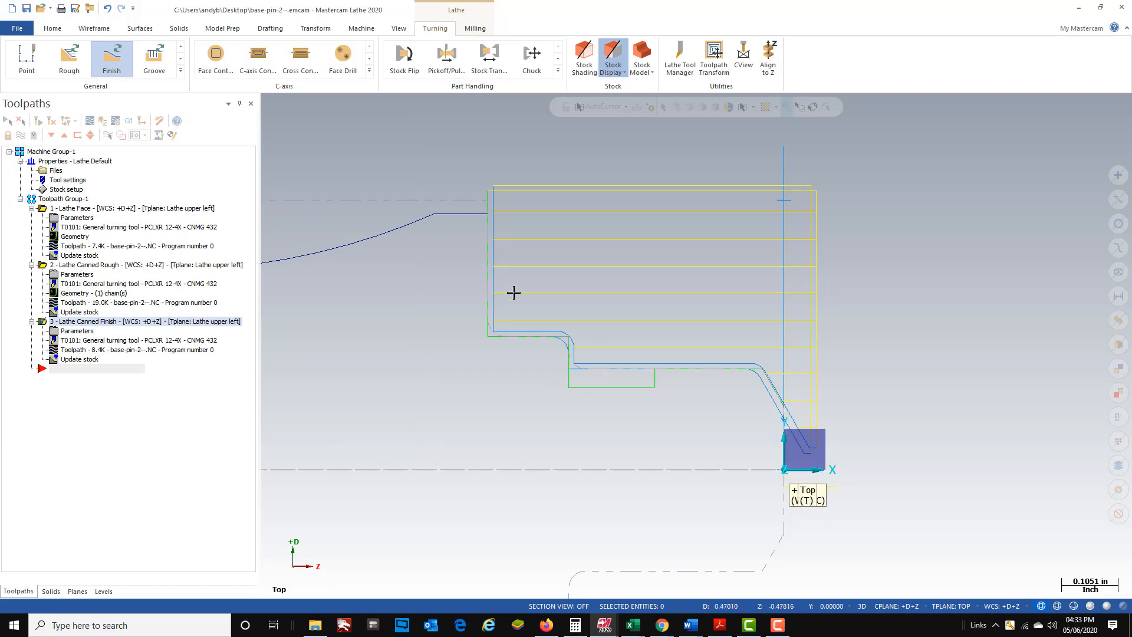
Select all operations in Toolpath Group-1 and hide their toolpath display.
scroll(417, 343, "down", 1)
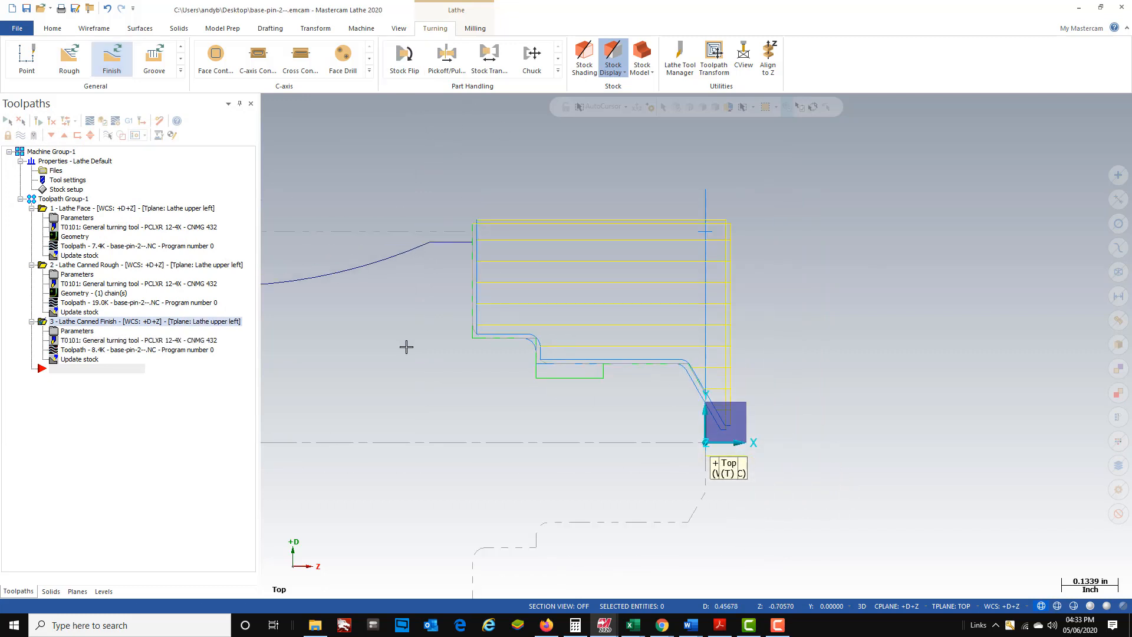
scroll(625, 396, "up", 2)
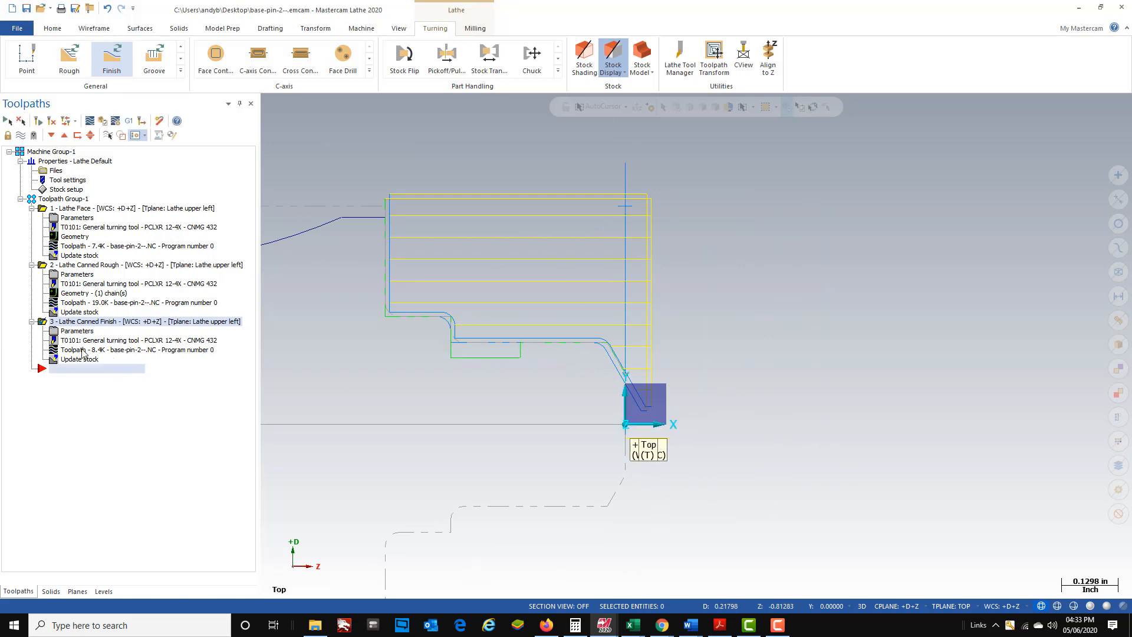
left_click(32, 200)
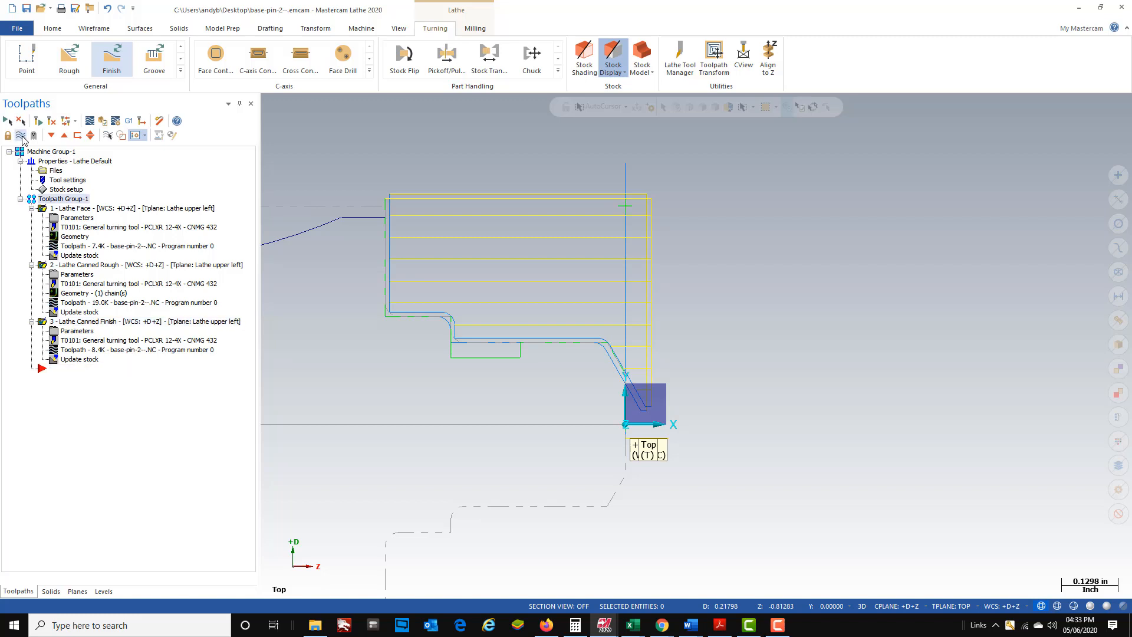
left_click(21, 135)
scroll(781, 248, "down", 2)
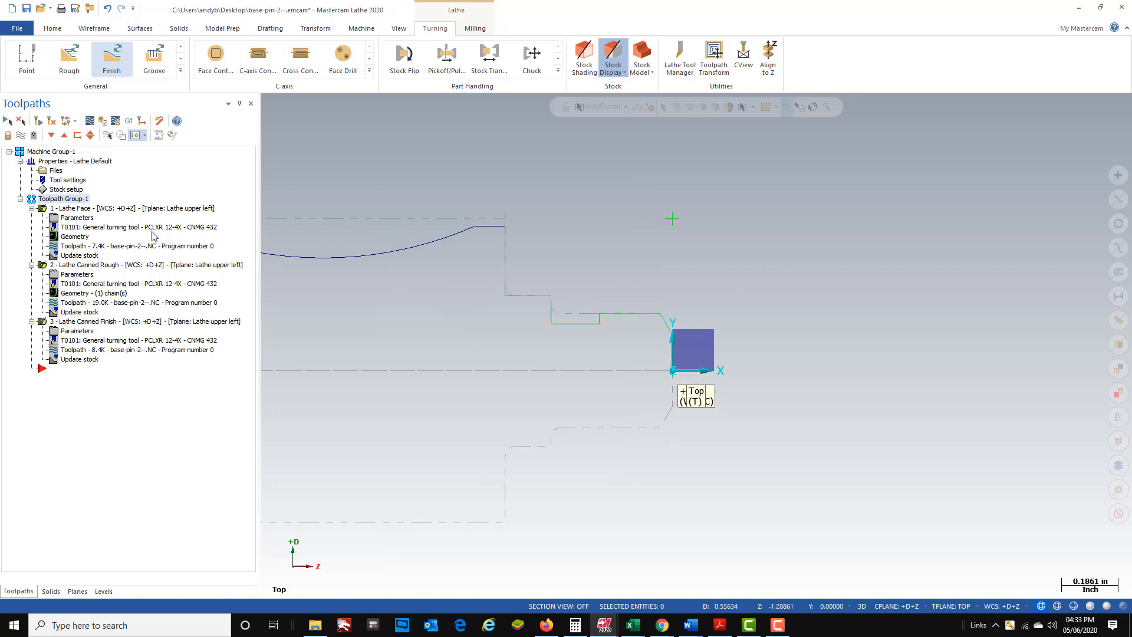
Start a Groove toolpath with the Chain definition and partially chain the undercut from its front wall to the adjoining shoulder's wall.
left_click(181, 71)
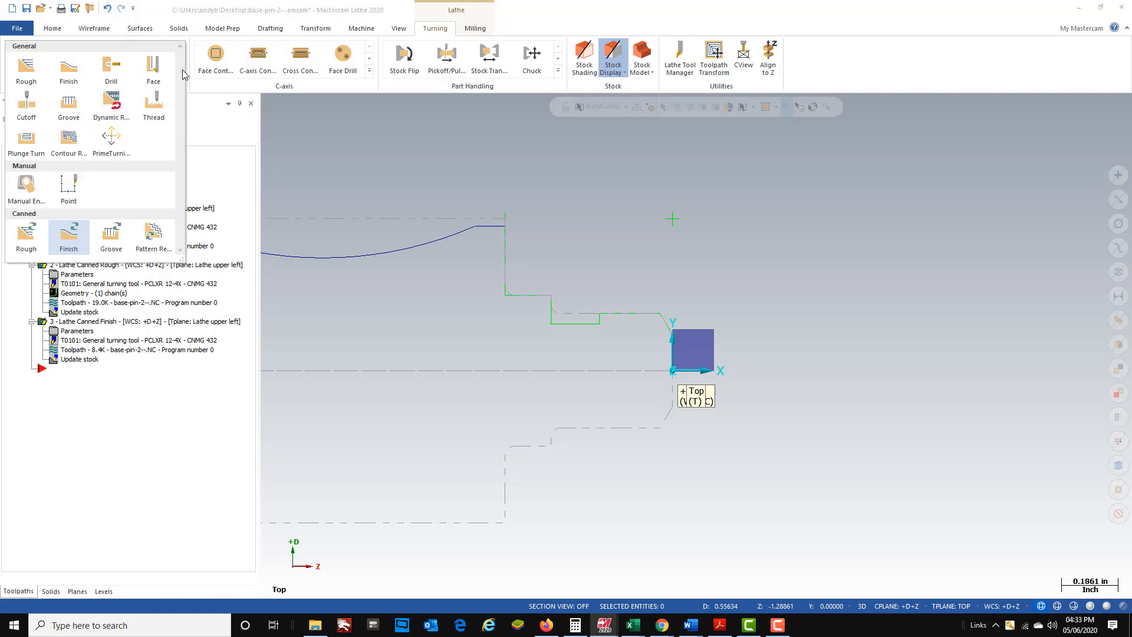
left_click(69, 105)
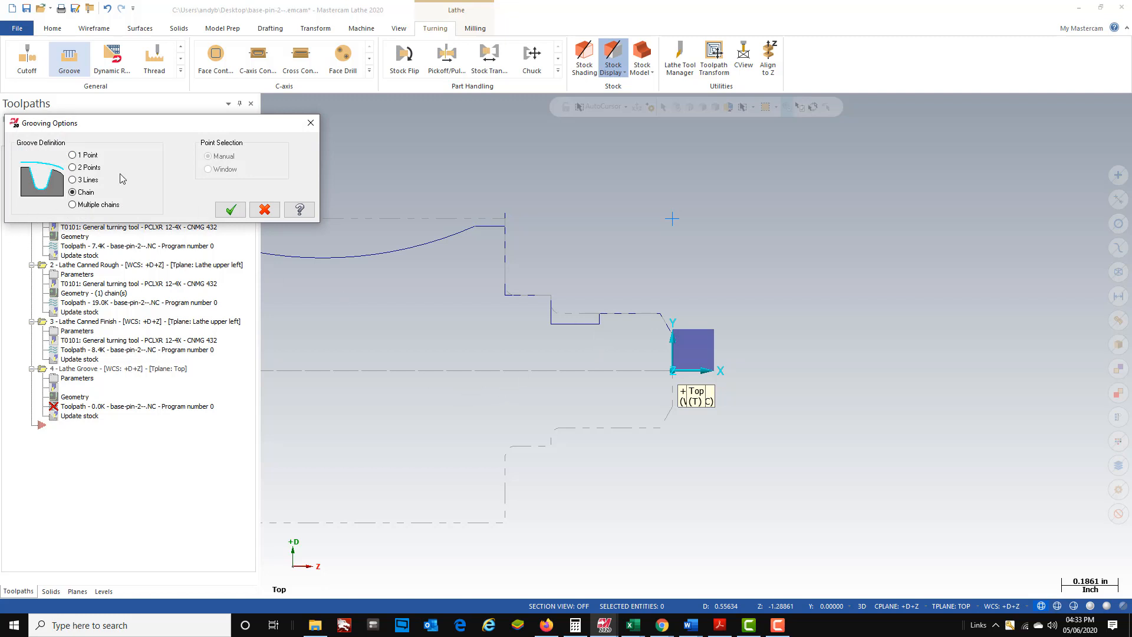
left_click(231, 210)
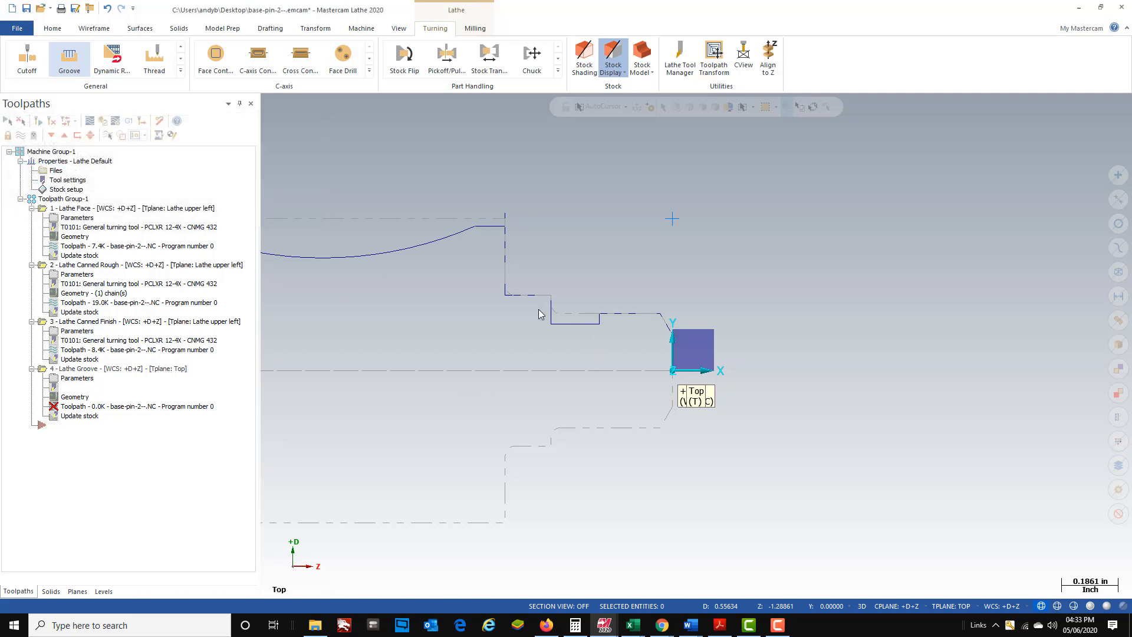
left_click(600, 319)
scroll(587, 363, "up", 2)
scroll(586, 363, "up", 1)
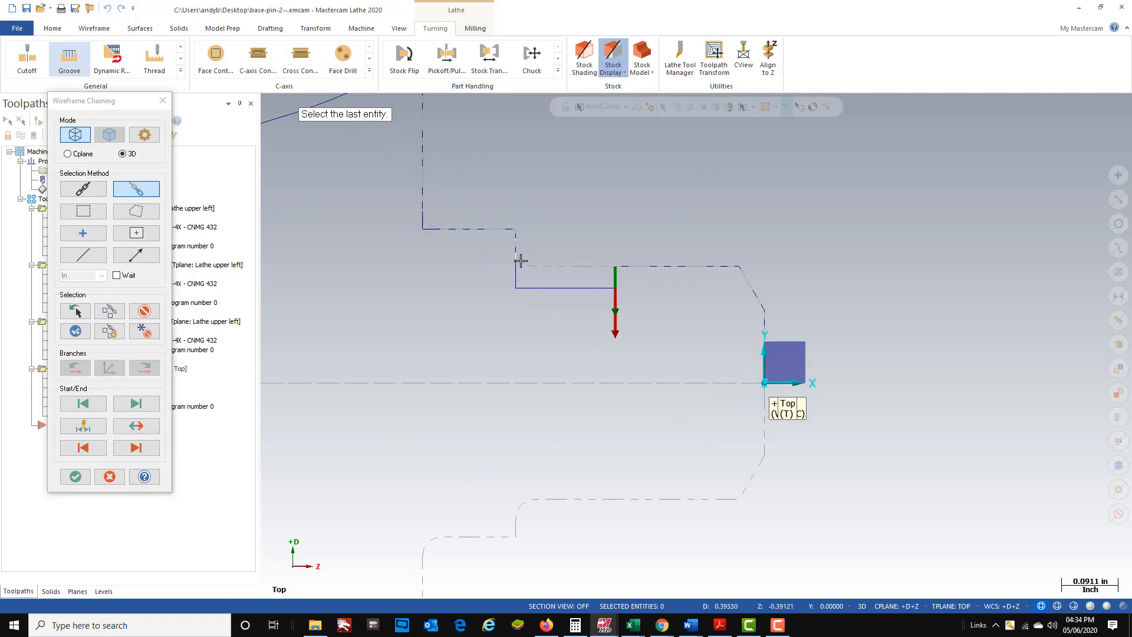
left_click(518, 248)
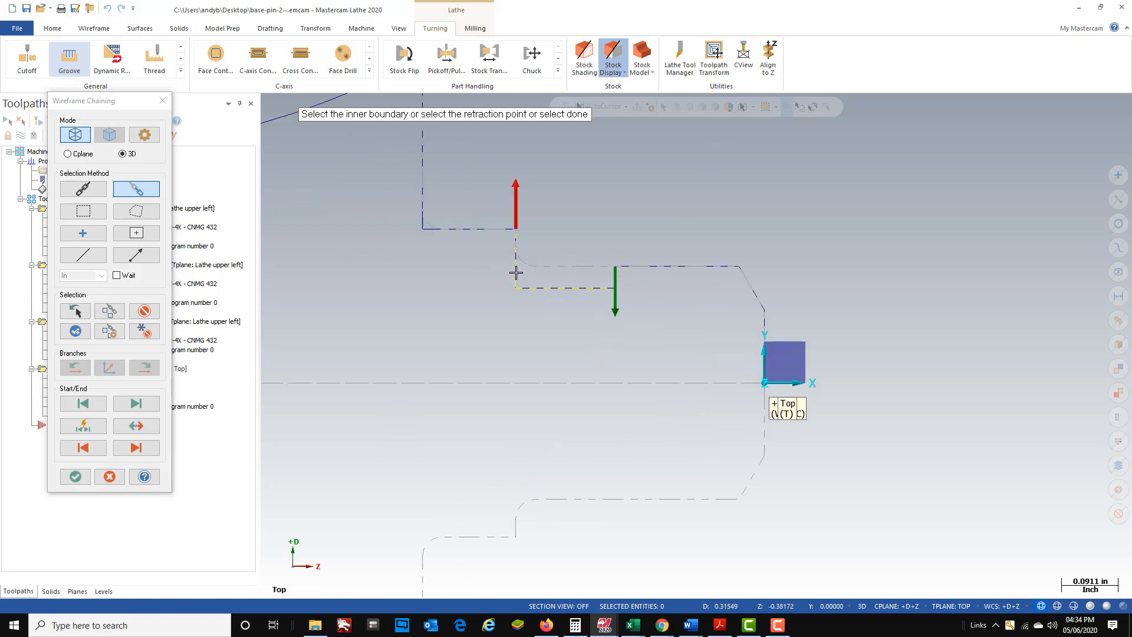
left_click(76, 477)
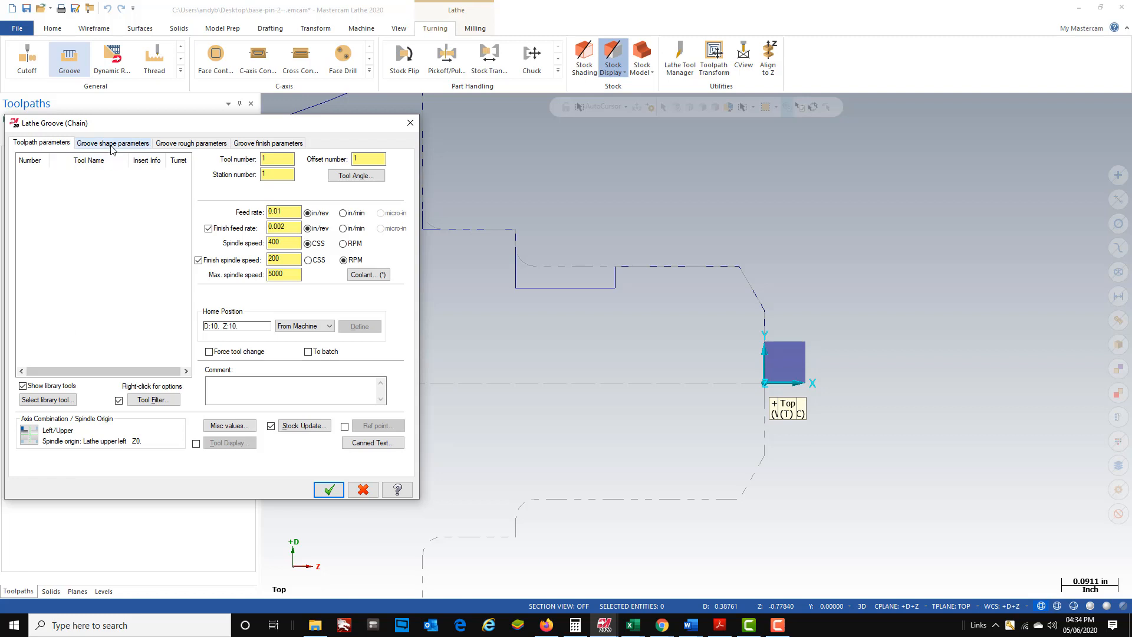
Load the TGFH 32-3 - TAGN3MF grooving tool from the T404 library in C:\MASTERCAM-LATHE-TOOLS.
left_click(47, 401)
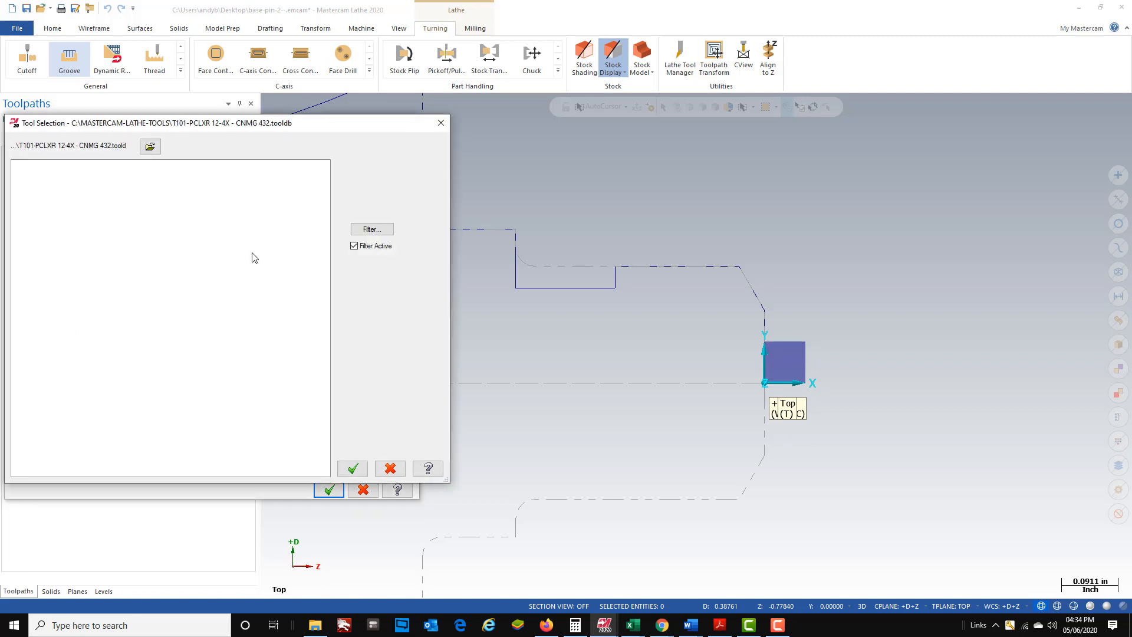
left_click(150, 147)
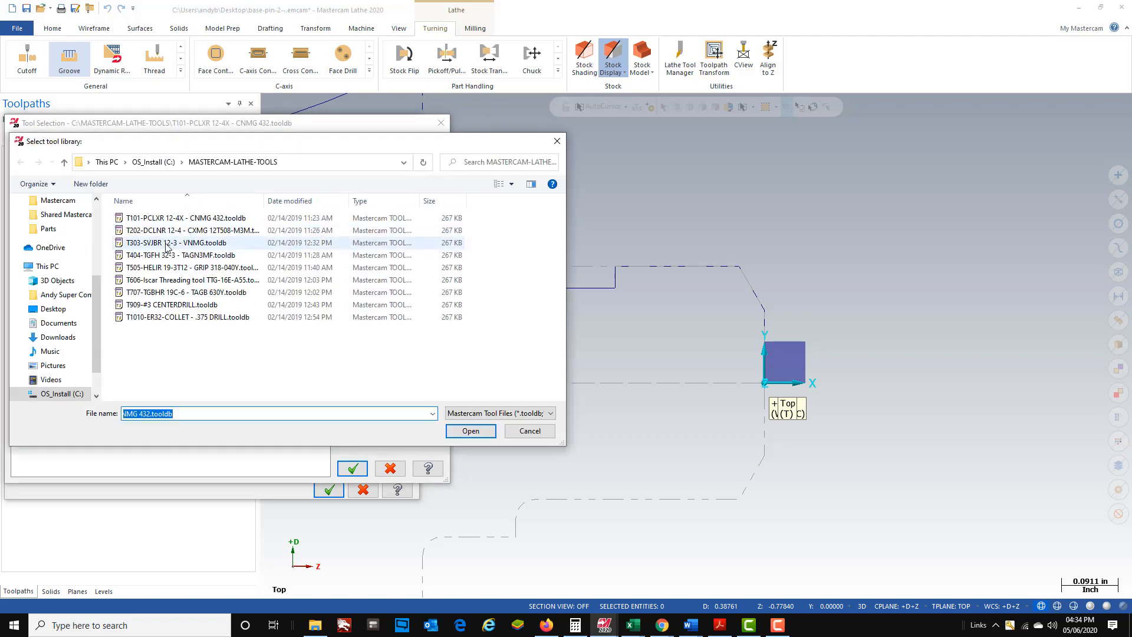
left_click(137, 256)
left_click(477, 431)
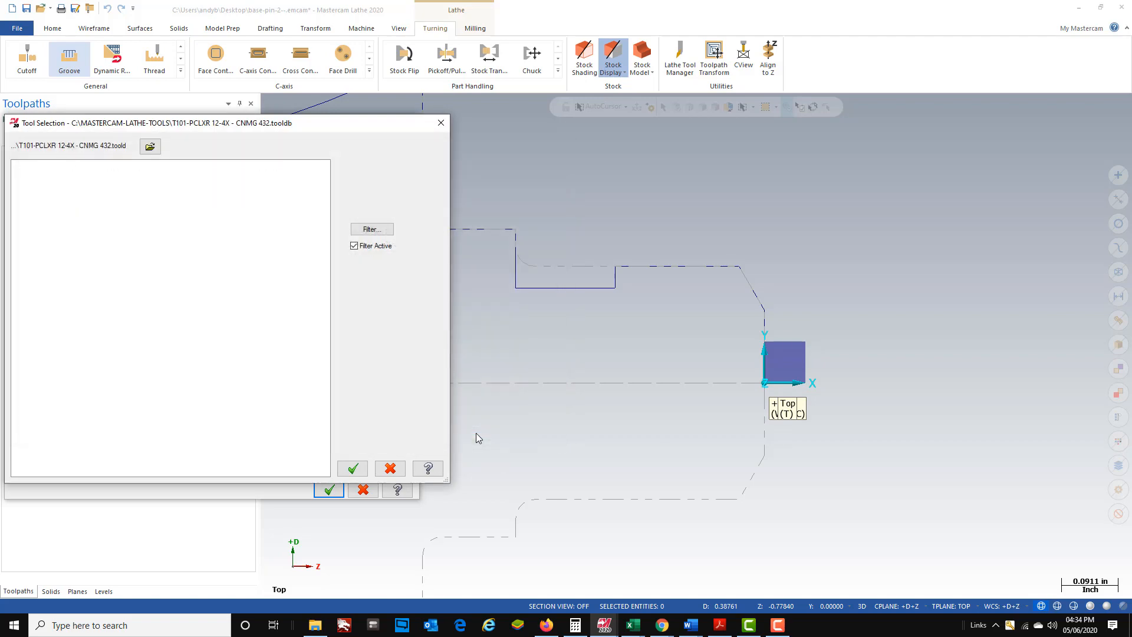
left_click(46, 187)
left_click(353, 468)
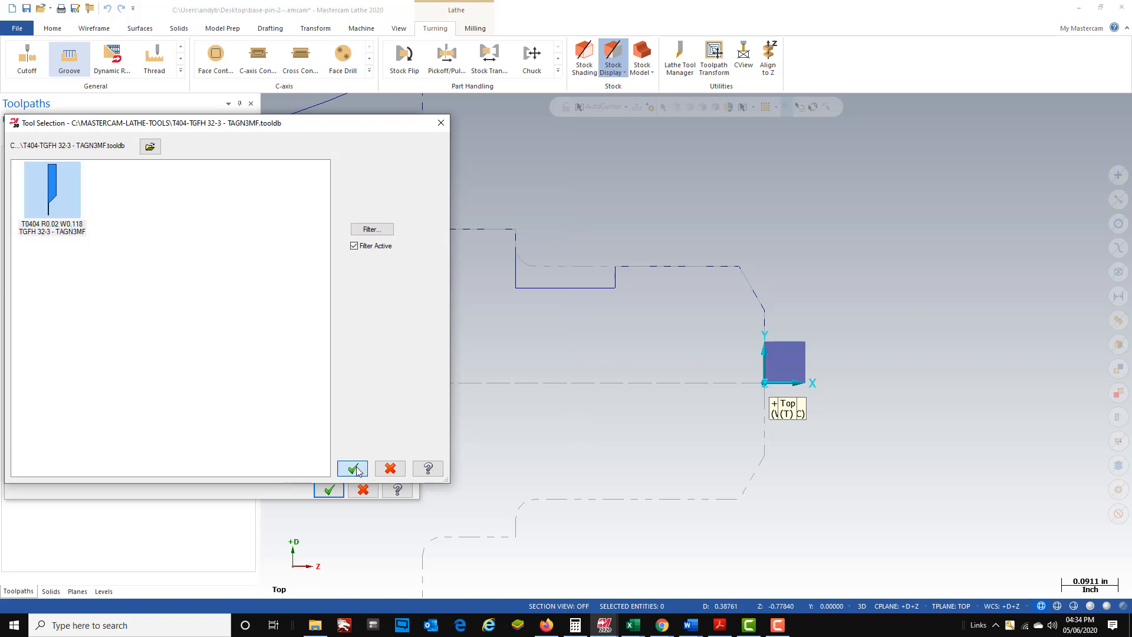
Replace the maximum spindle speed of the groove operation.
left_click(283, 274)
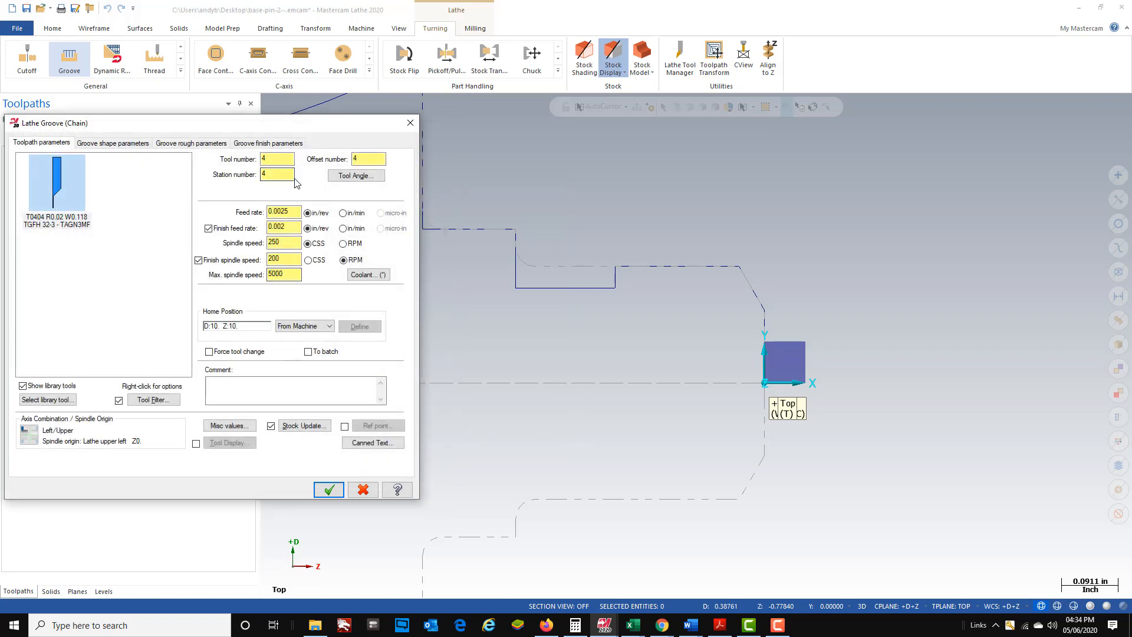
key("BackSpace")
key("BackSpace")
key("BackSpace")
key("BackSpace")
type("3")
Review the groove shape, rough and finish parameters and generate the groove toolpath with the existing settings.
left_click(127, 143)
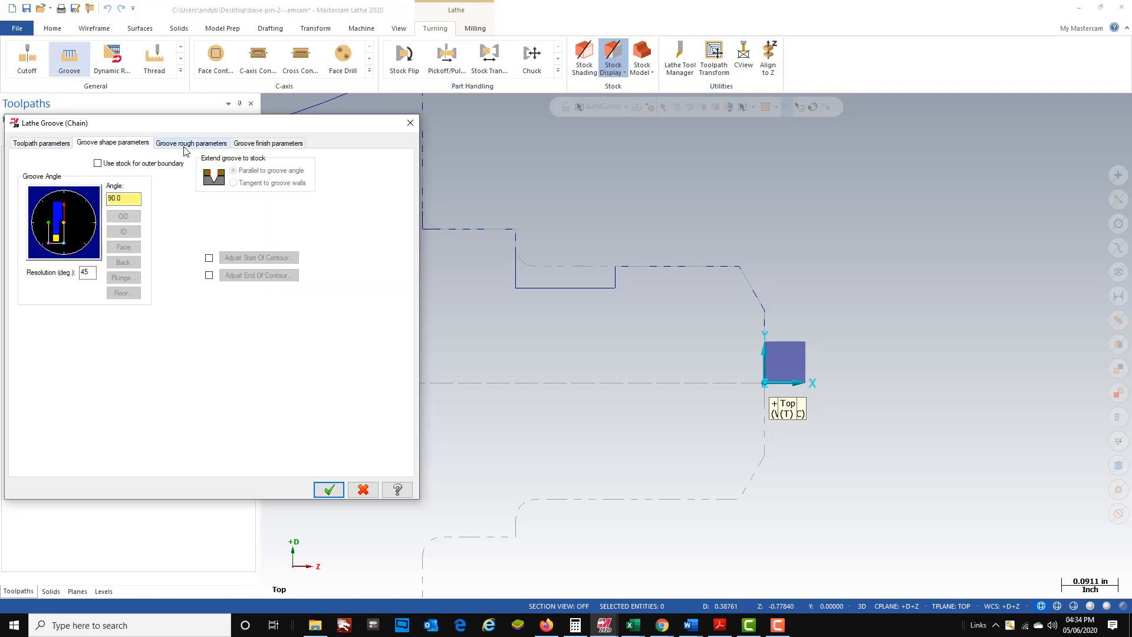
left_click(184, 147)
left_click(290, 144)
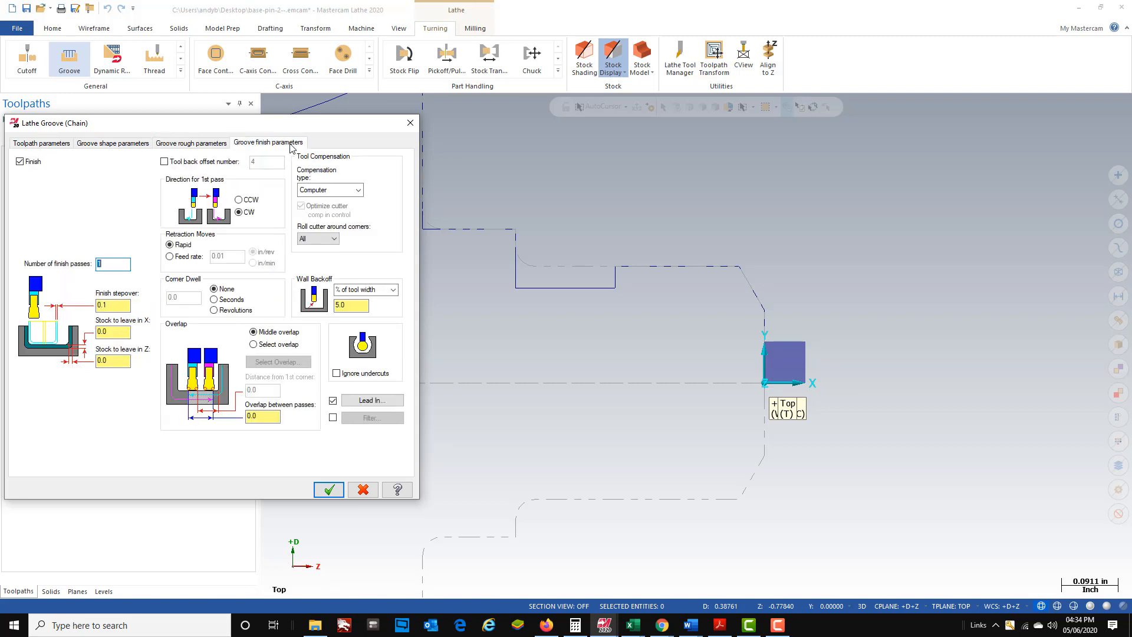
left_click(215, 145)
left_click(262, 144)
left_click(217, 145)
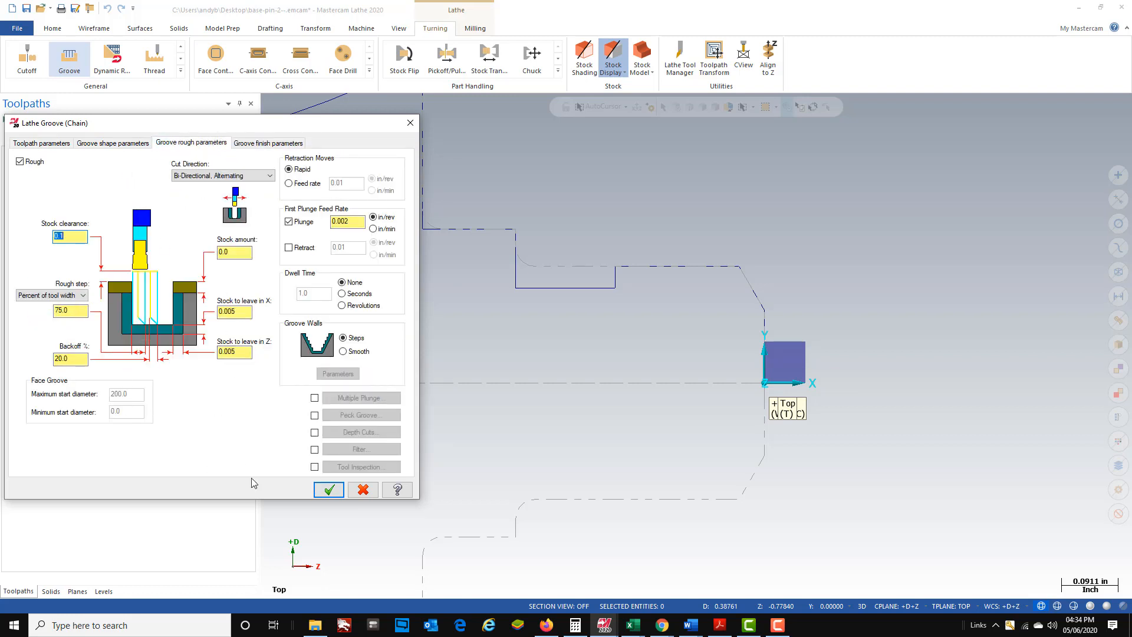
left_click(328, 490)
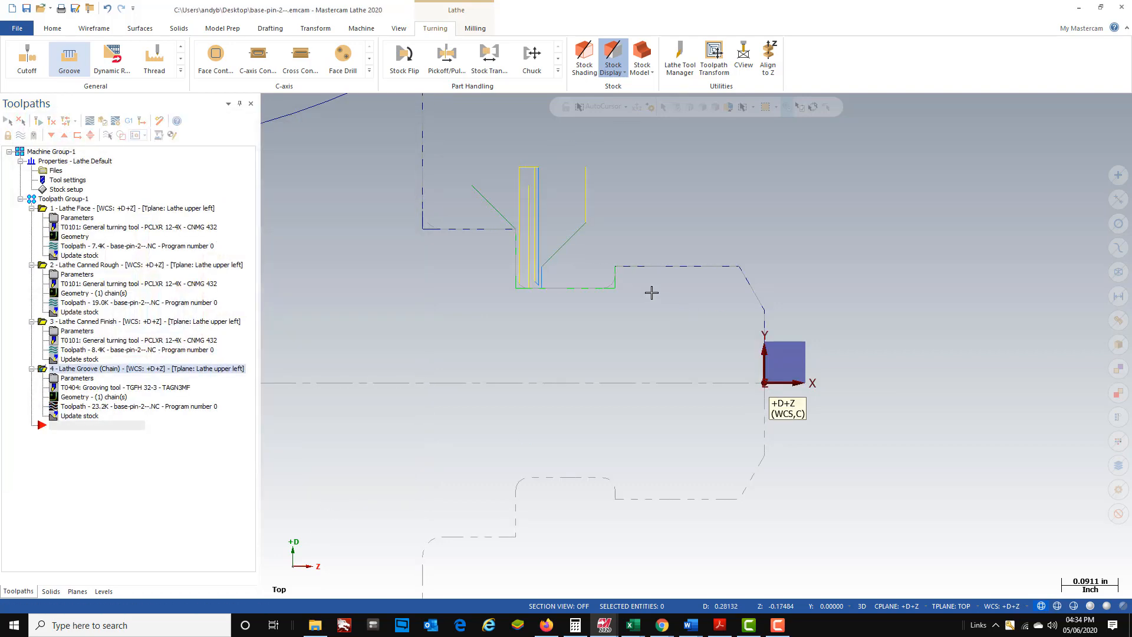
Inspect the generated groove toolpath around the undercut and hide its toolpath display.
scroll(626, 307, "down", 2)
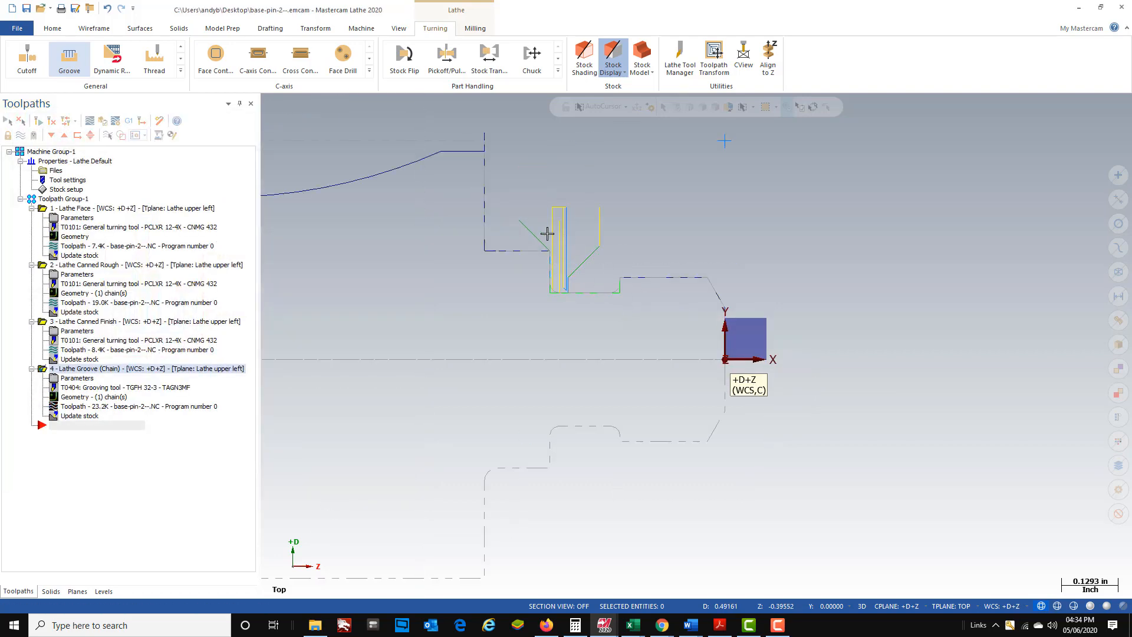
scroll(585, 302, "down", 1)
scroll(585, 303, "down", 4)
scroll(587, 323, "up", 5)
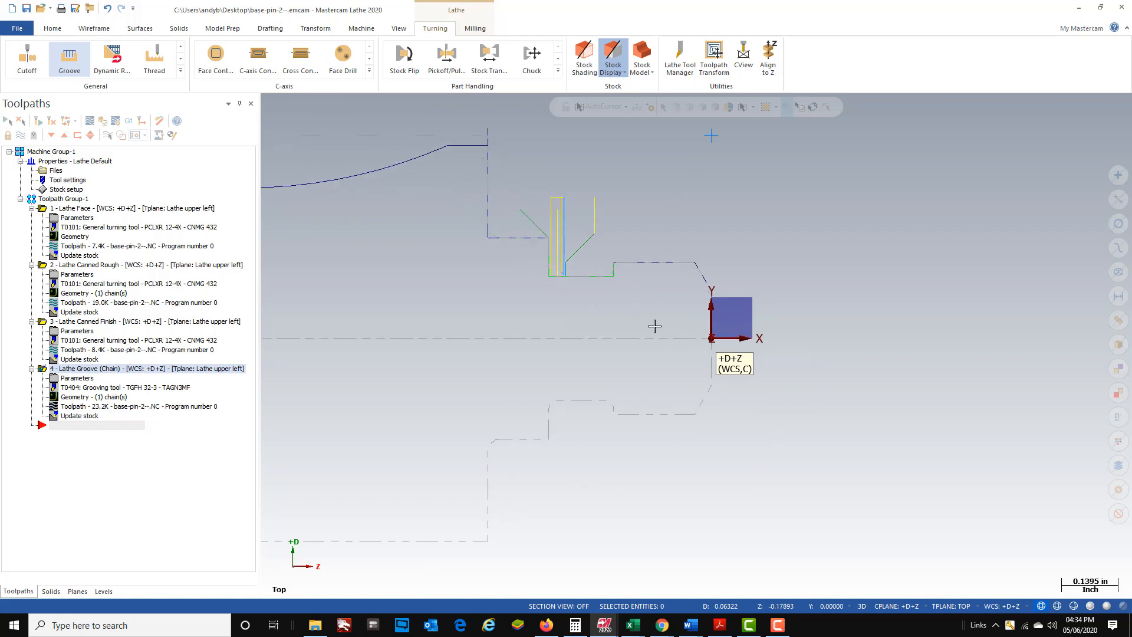
left_click(21, 135)
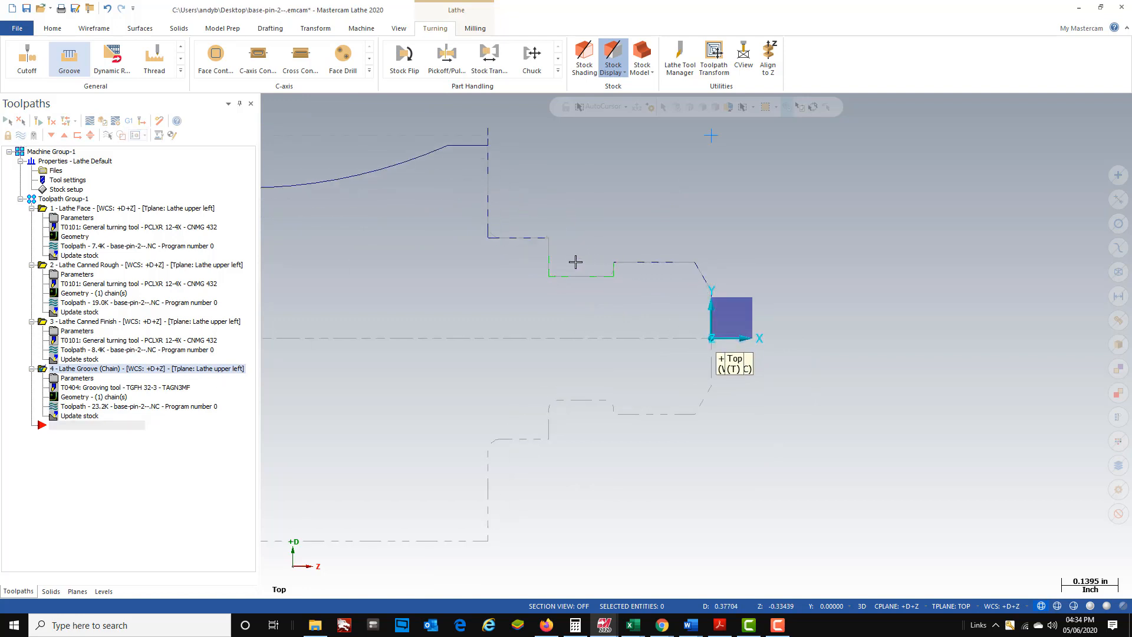
Start a Thread toolpath and load the Iscar Threading tool TTG-16E-A55 from the T606 library in C:\MASTERCAM-LATHE-TOOLS.
left_click(153, 62)
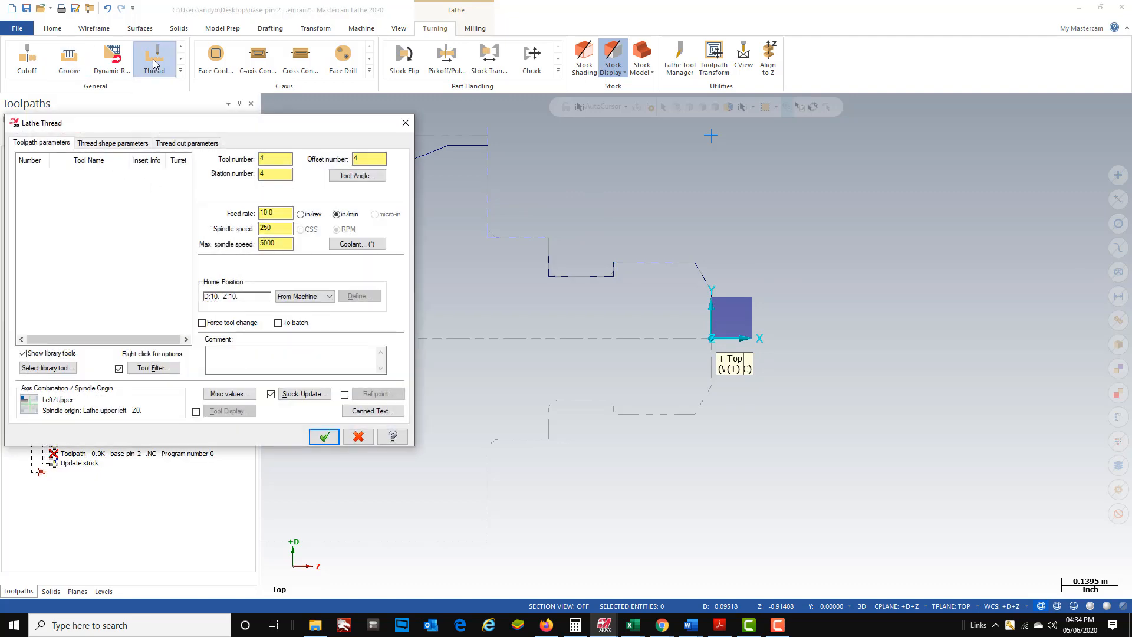
left_click(68, 370)
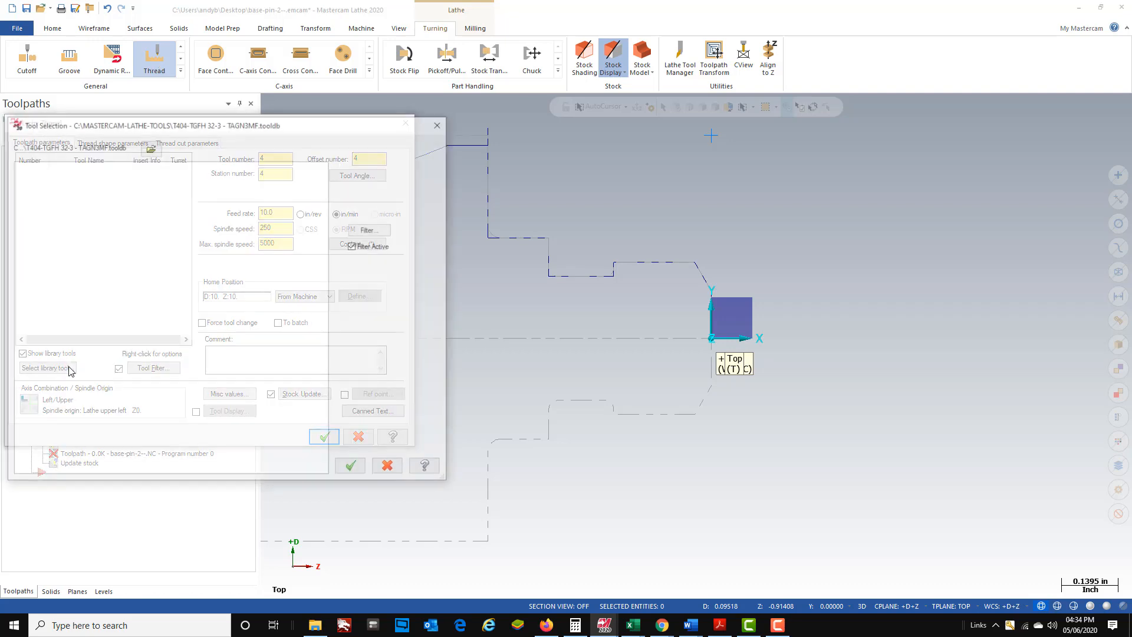
left_click(150, 151)
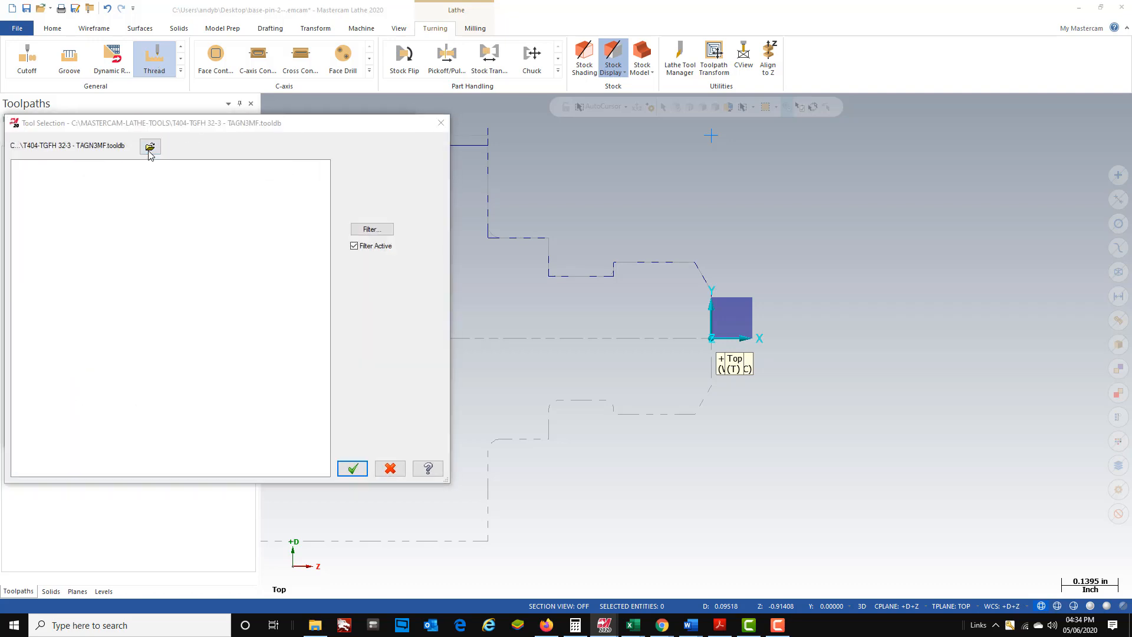
left_click(177, 279)
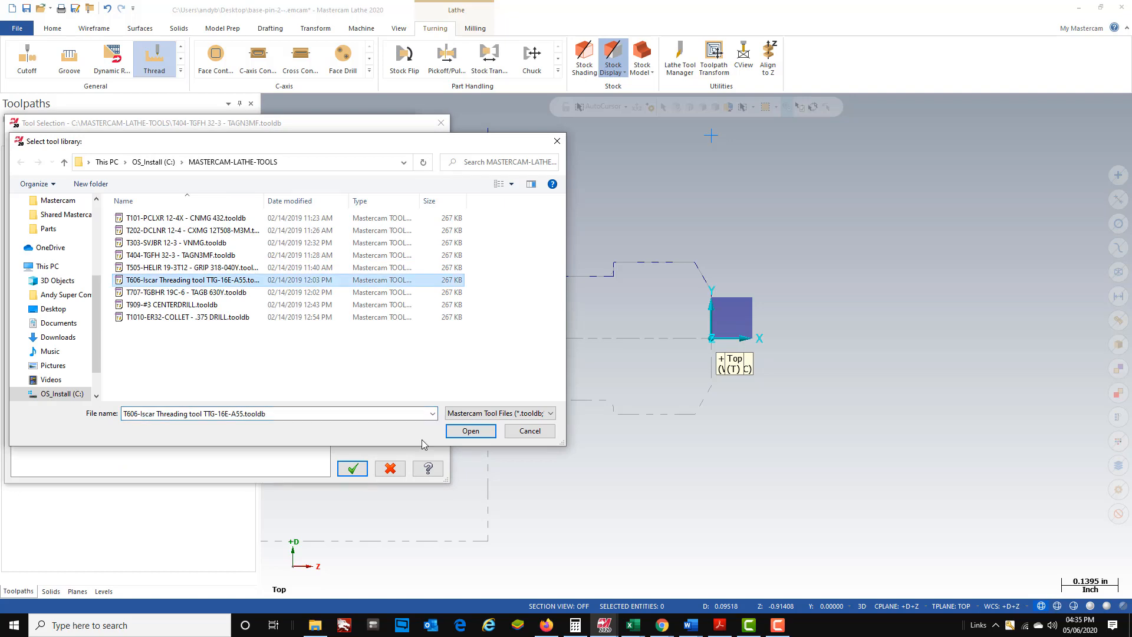
left_click(470, 431)
left_click(54, 208)
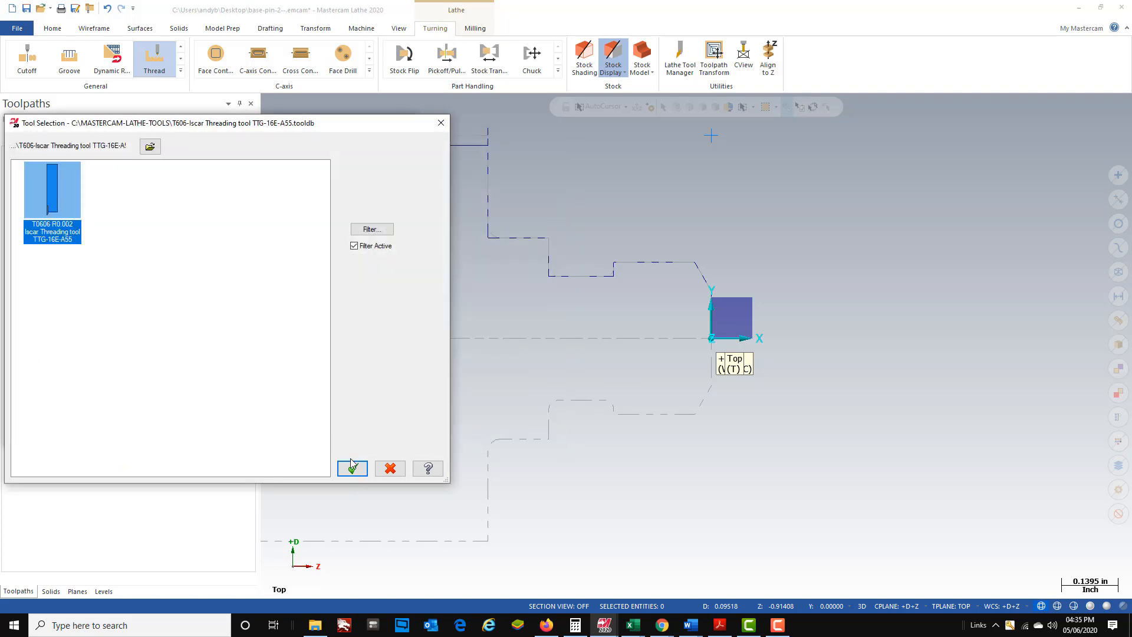
left_click(352, 468)
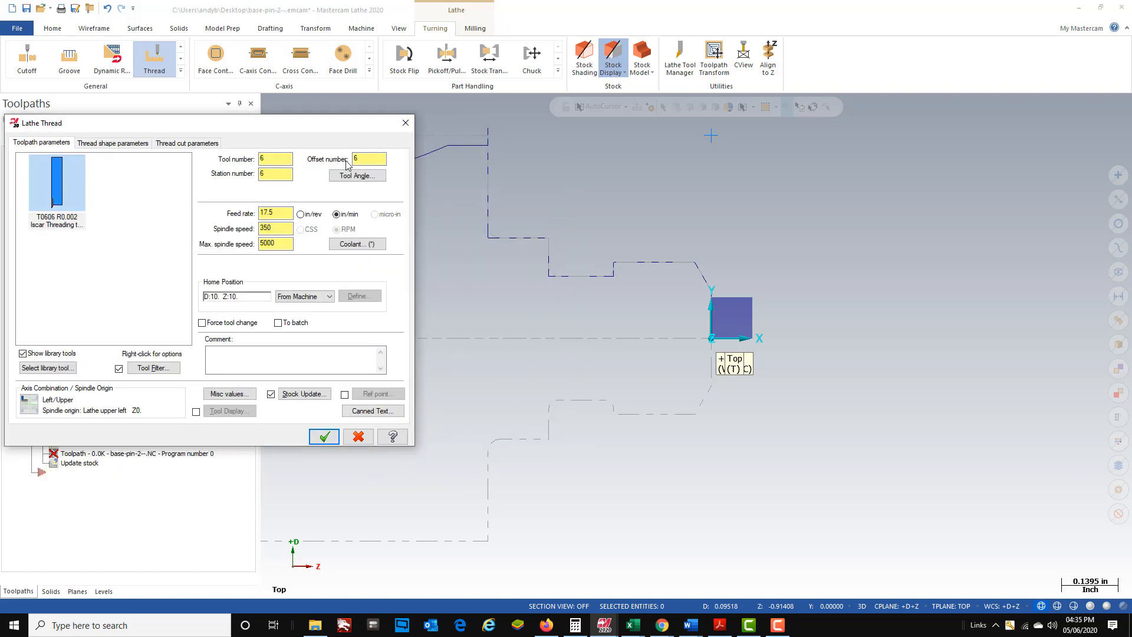
Define the thread form as 3/8, 16, UNRC from the Unified - UNRC, UNRF thread table.
left_click(127, 145)
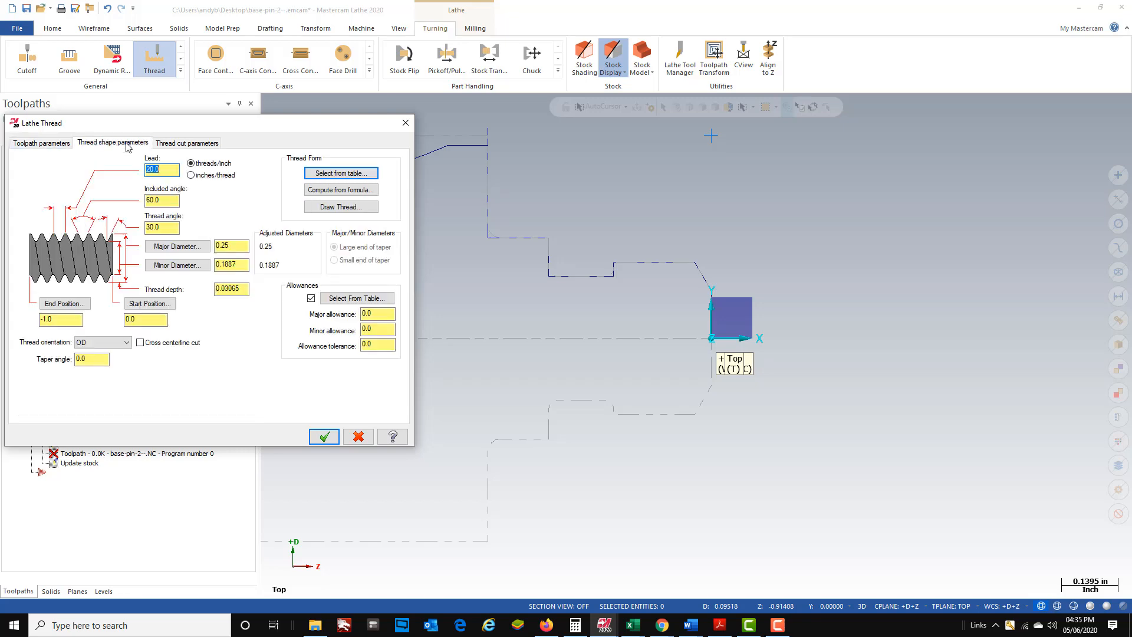
left_click(351, 174)
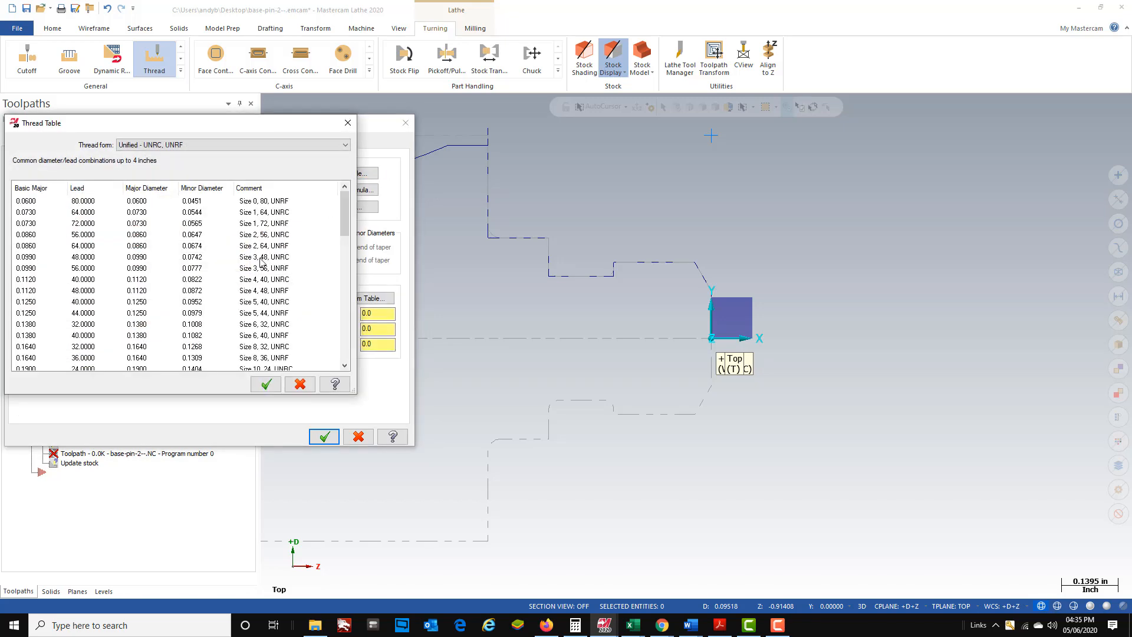
scroll(185, 306, "down", 6)
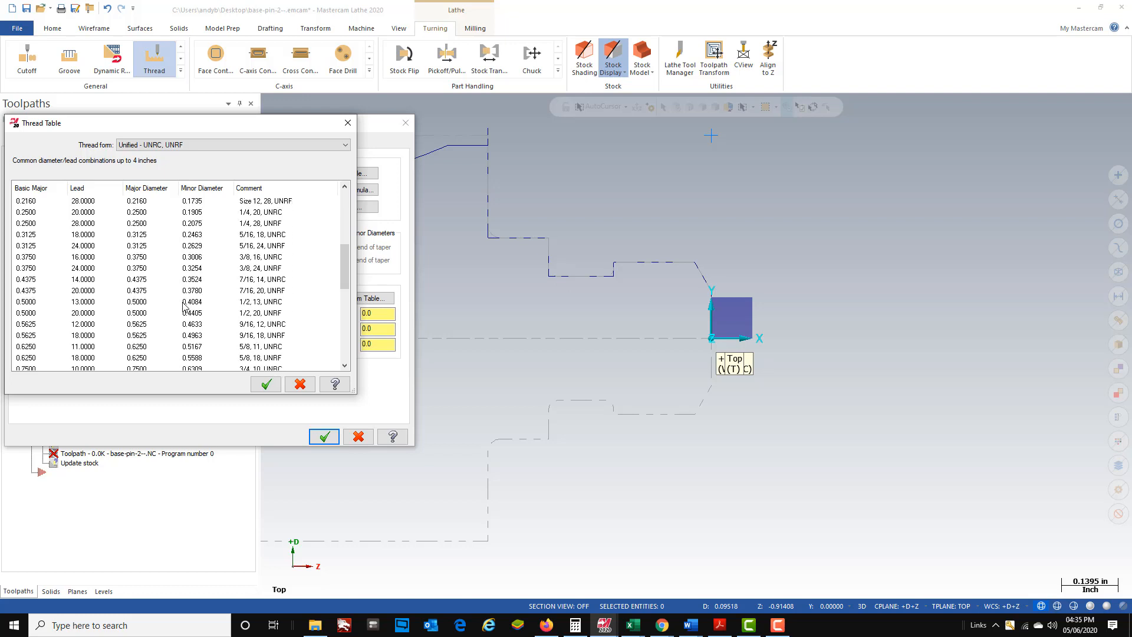
left_click(141, 260)
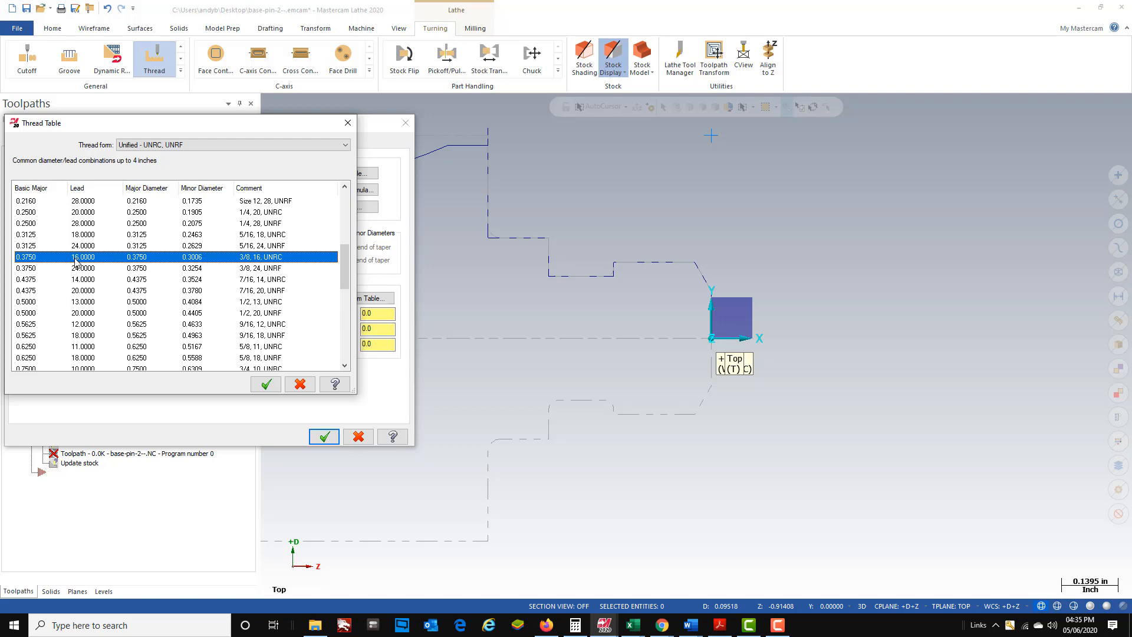
left_click(267, 384)
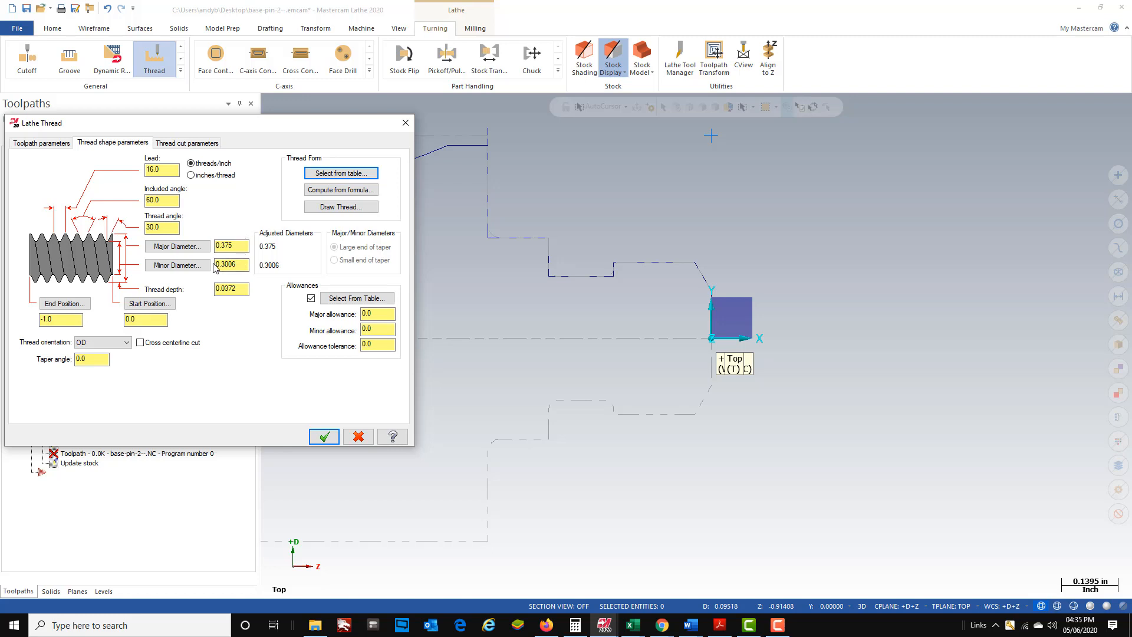
Set the thread's end position to -.350, check the thread cut parameters and generate the thread toolpath.
left_click(59, 320)
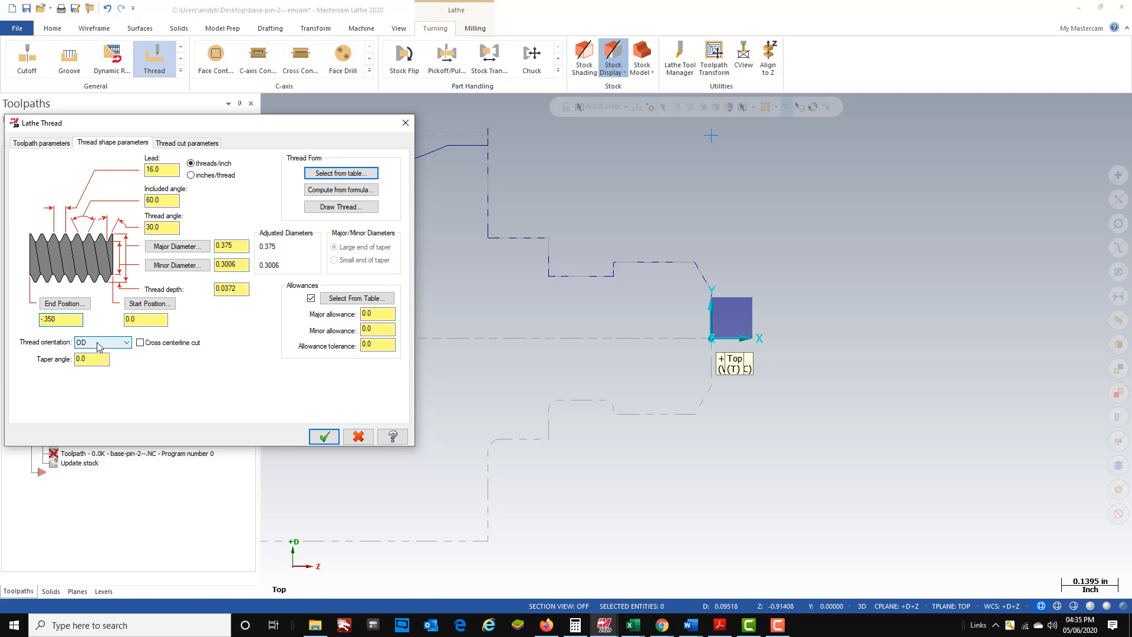
left_click(202, 144)
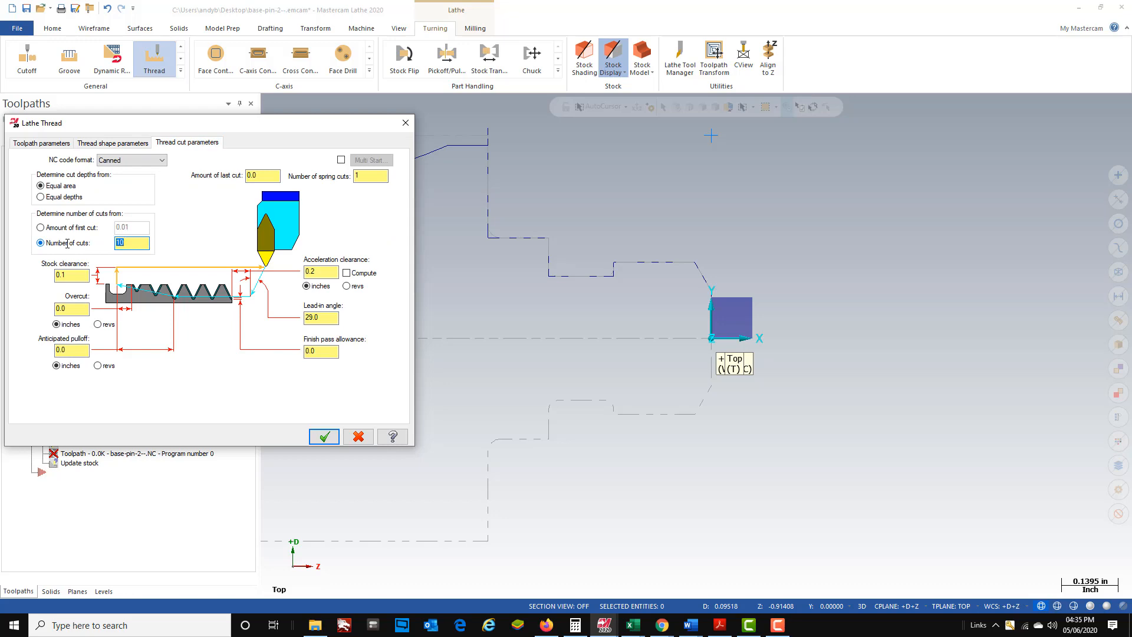
left_click(325, 437)
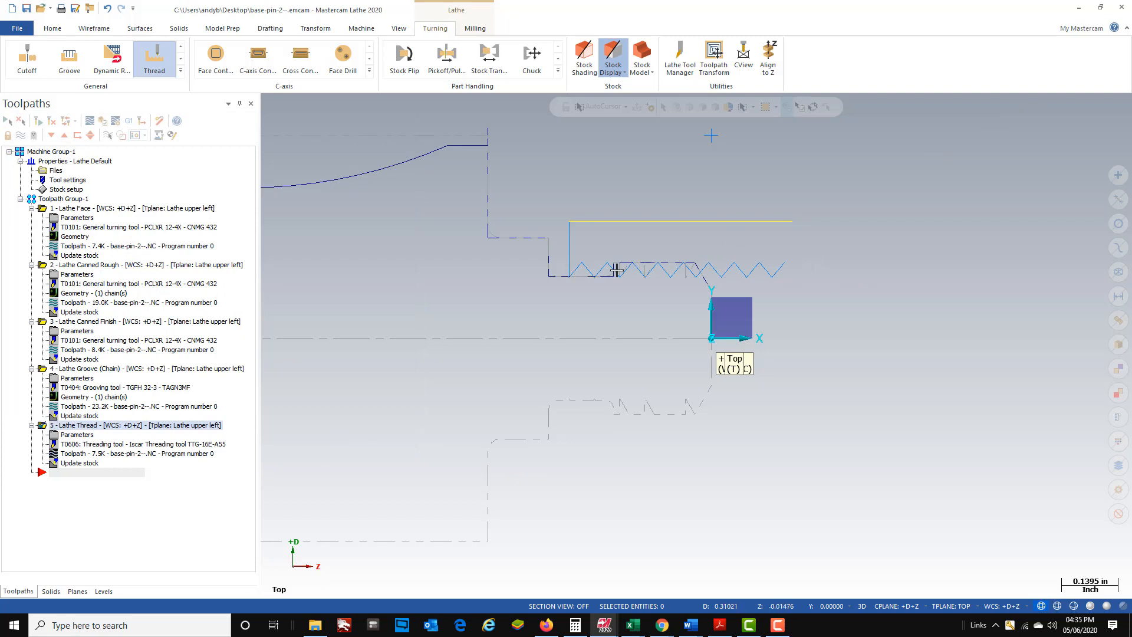
Draw a 0.2 in horizontal line at 180° from the upper corner of the part's rear face, extending the profile rearward.
scroll(600, 385, "down", 3)
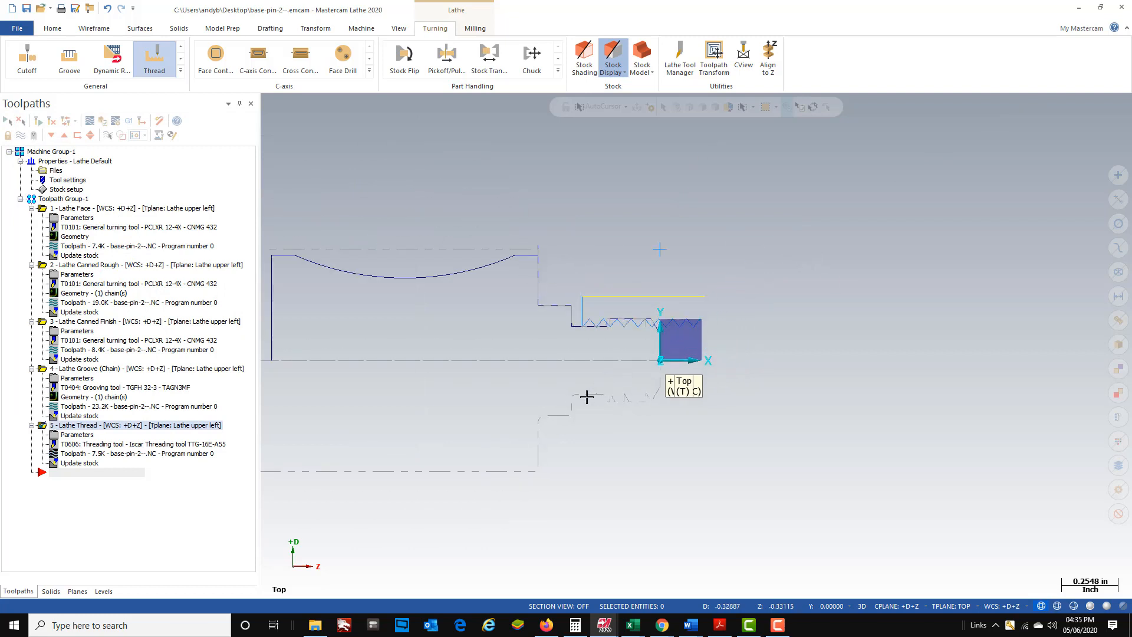
scroll(752, 449, "down", 1)
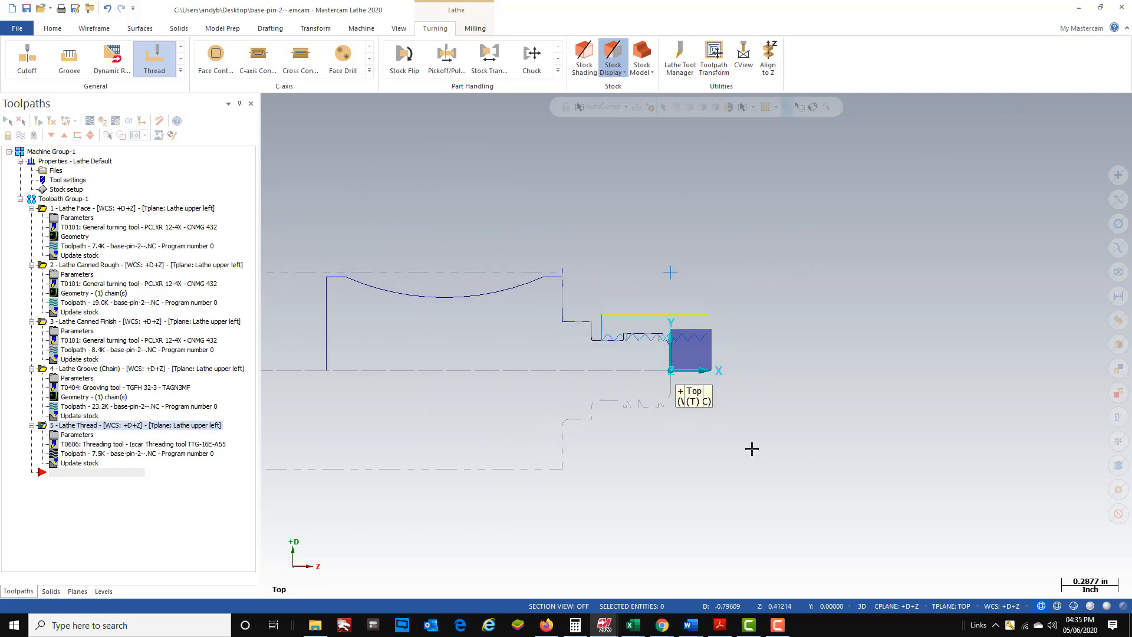
scroll(630, 382, "up", 1)
scroll(815, 334, "down", 1)
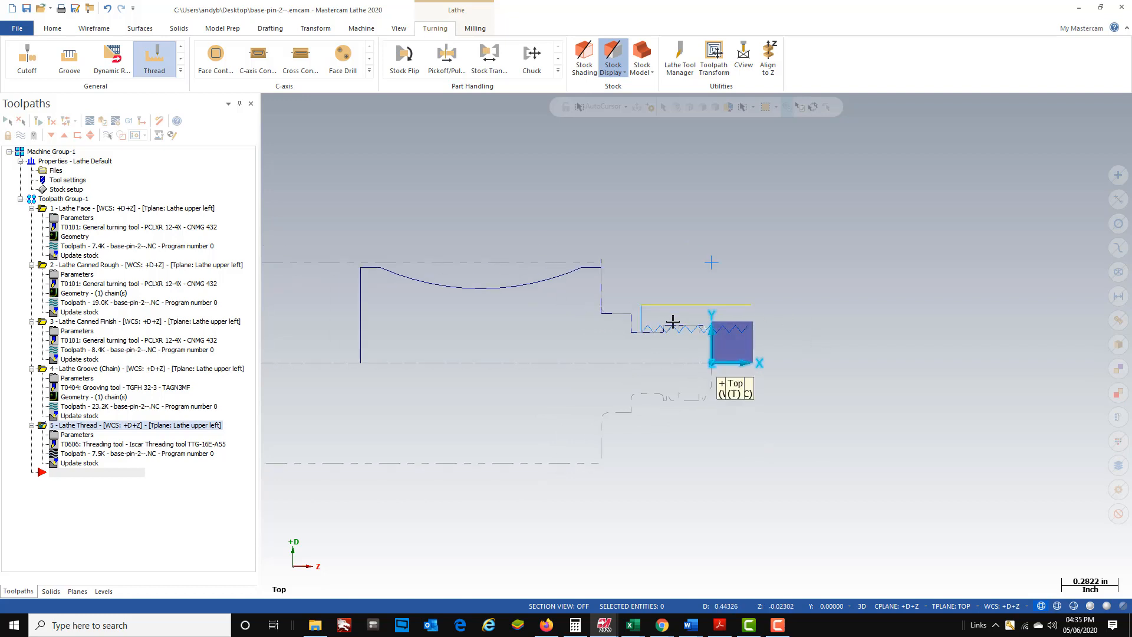
scroll(805, 335, "down", 1)
scroll(476, 322, "up", 2)
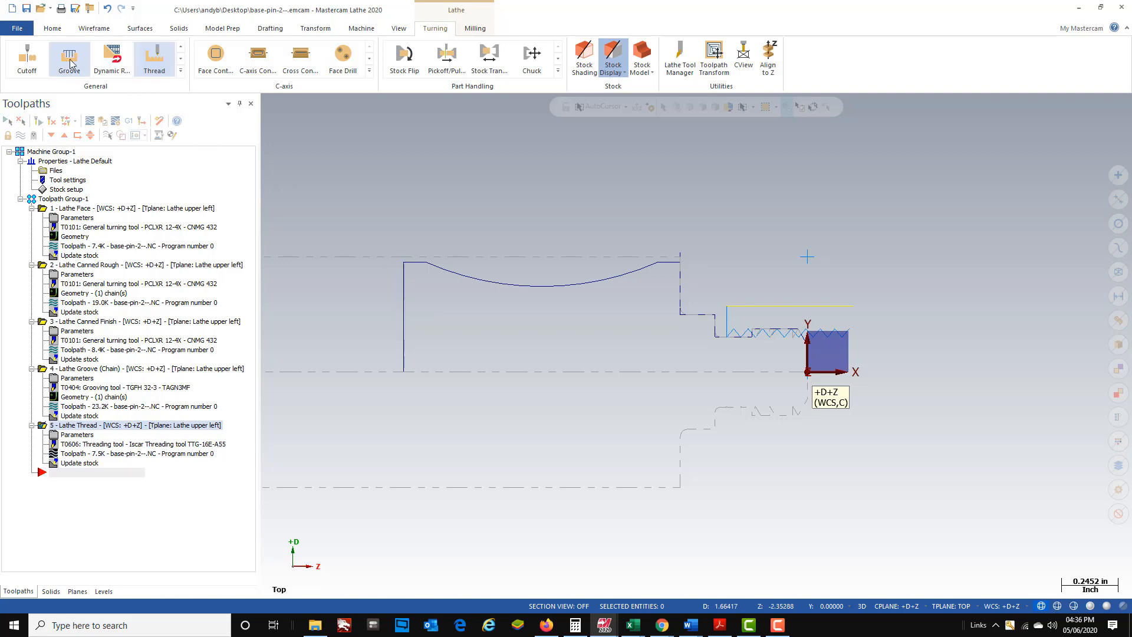
left_click(94, 28)
left_click(96, 53)
scroll(452, 303, "up", 4)
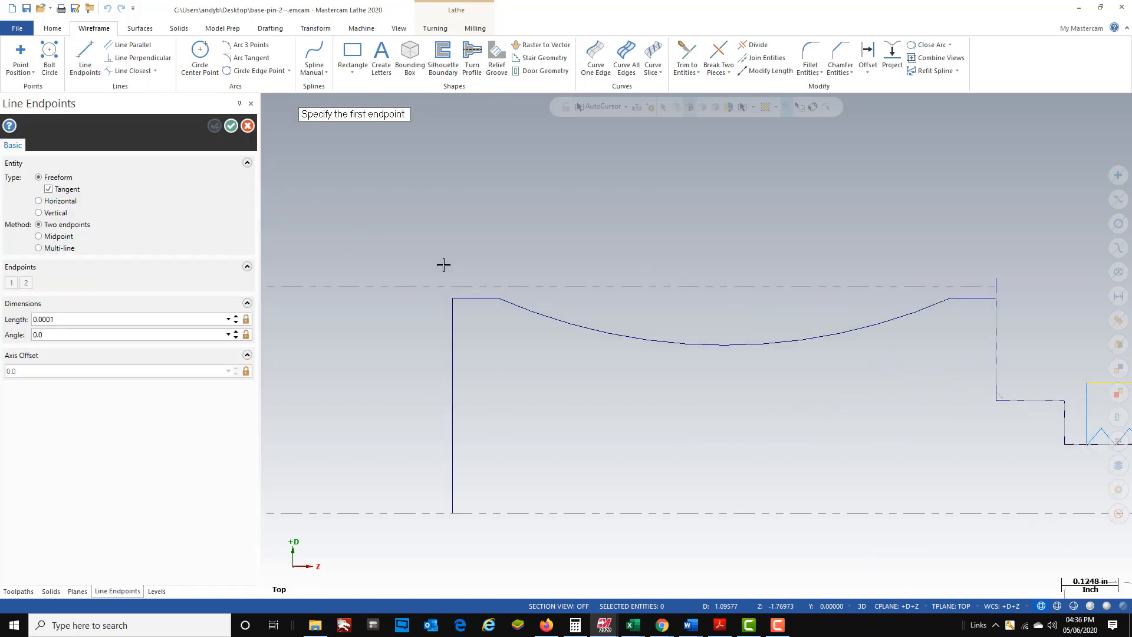
left_click(452, 302)
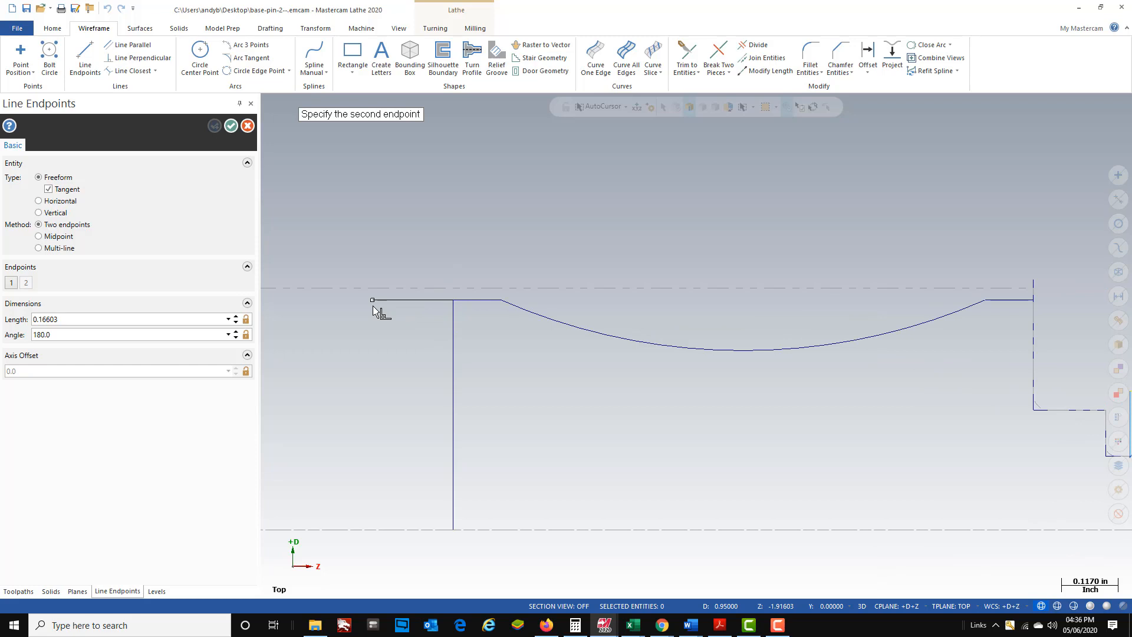
double_click(124, 319)
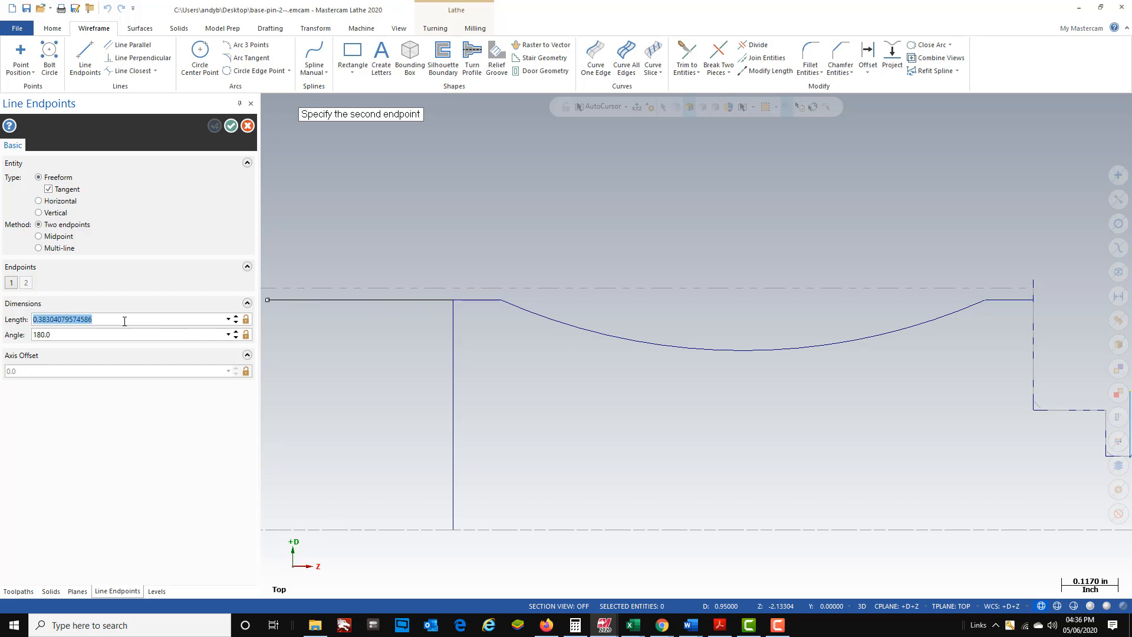
key("BackSpace")
type("0.2")
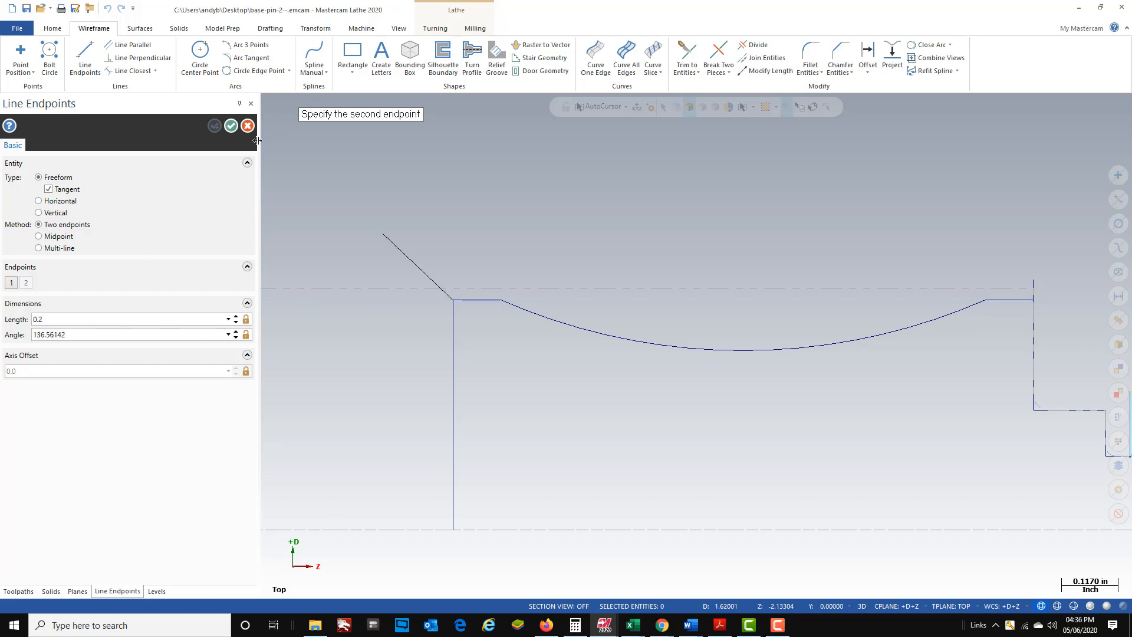
left_click(319, 309)
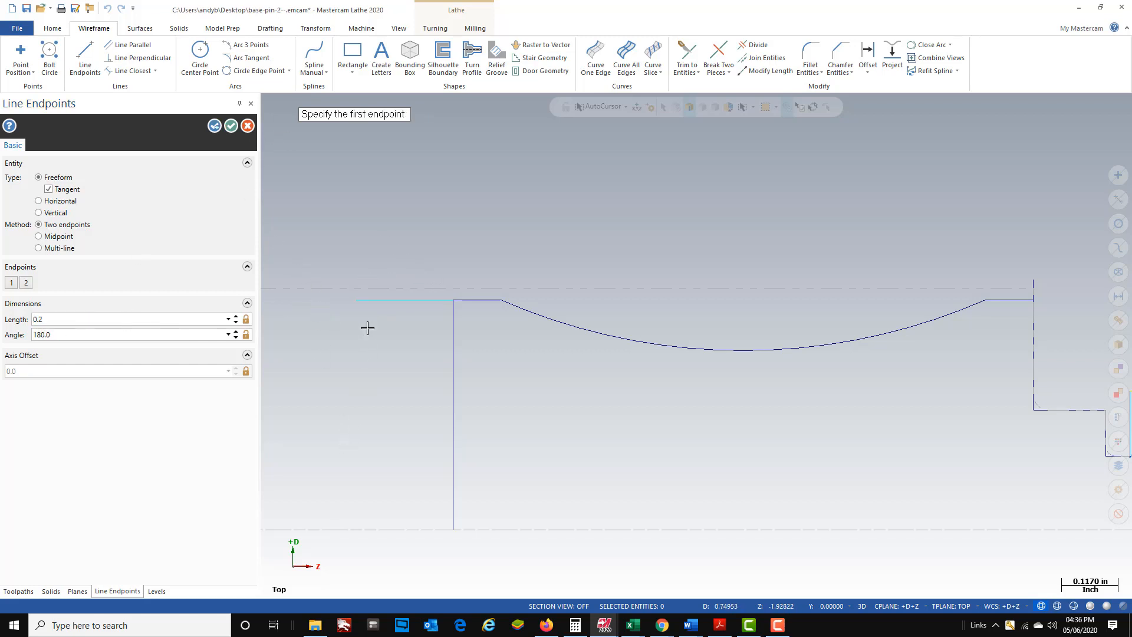
Draw a short vertical line from the extension's free end up to the stock outline and finish the line command.
left_click(357, 300)
left_click(357, 288)
left_click(231, 126)
scroll(344, 315, "down", 2)
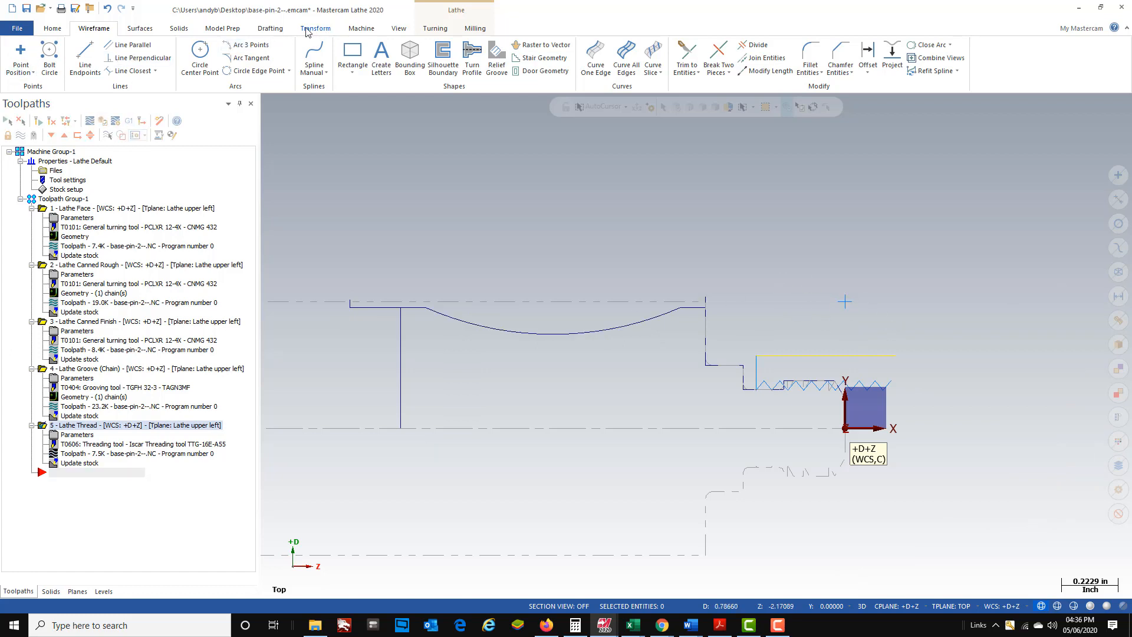
Start a canned rough toolpath and chain the concave profile from the front shoulder to the vertical line ending the rear extension.
left_click(434, 29)
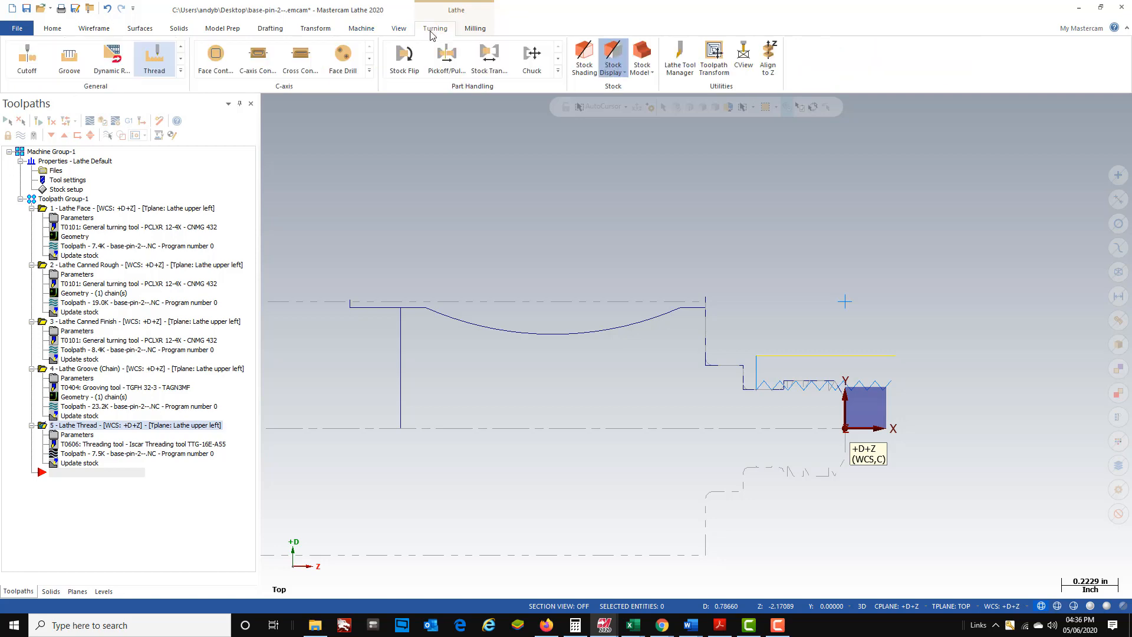
left_click(181, 71)
left_click(30, 248)
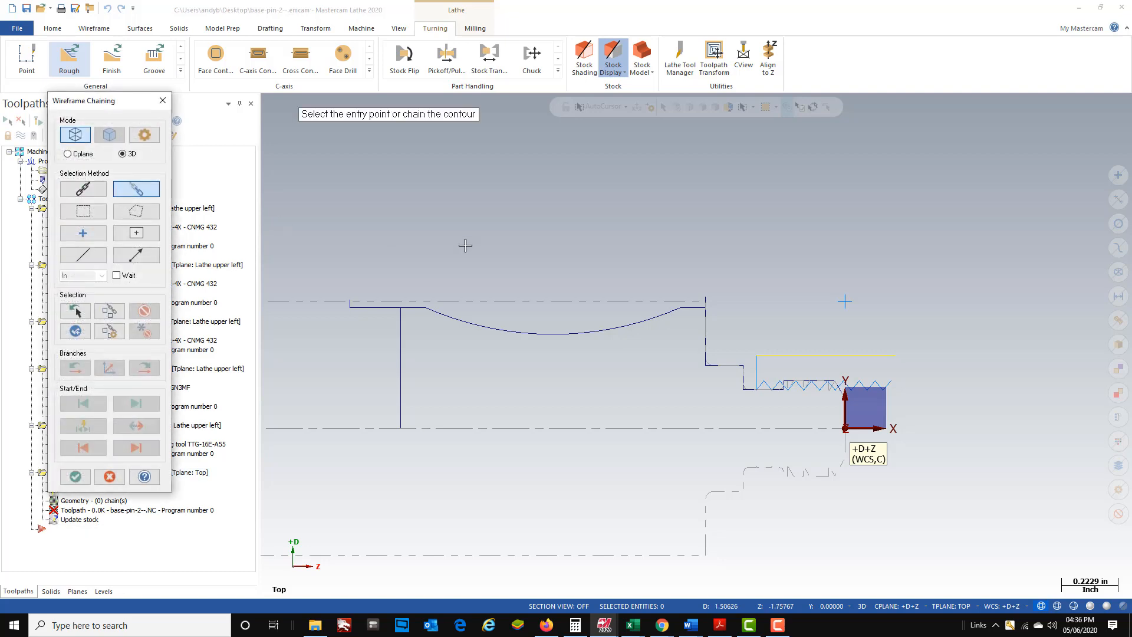
left_click(702, 308)
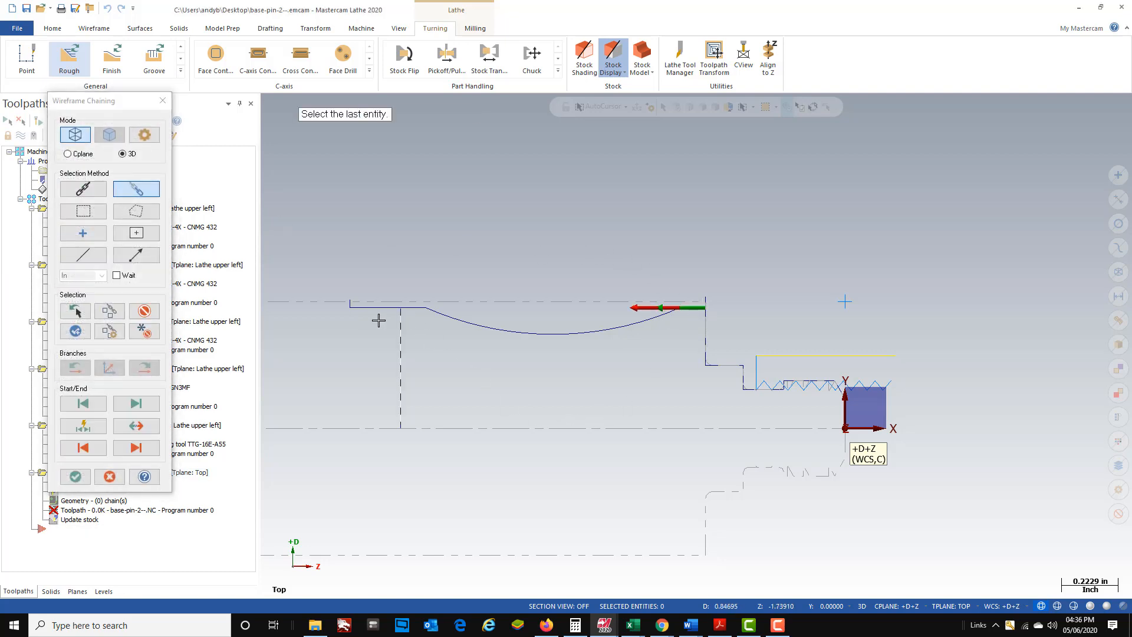
left_click(349, 303)
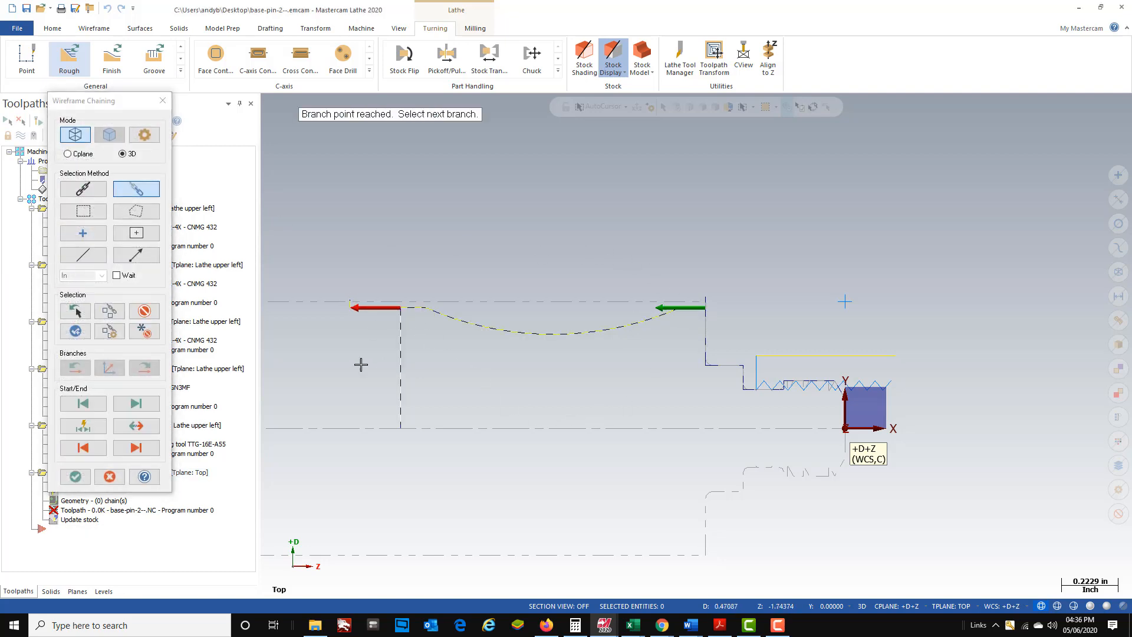
scroll(322, 355, "up", 5)
left_click(464, 226)
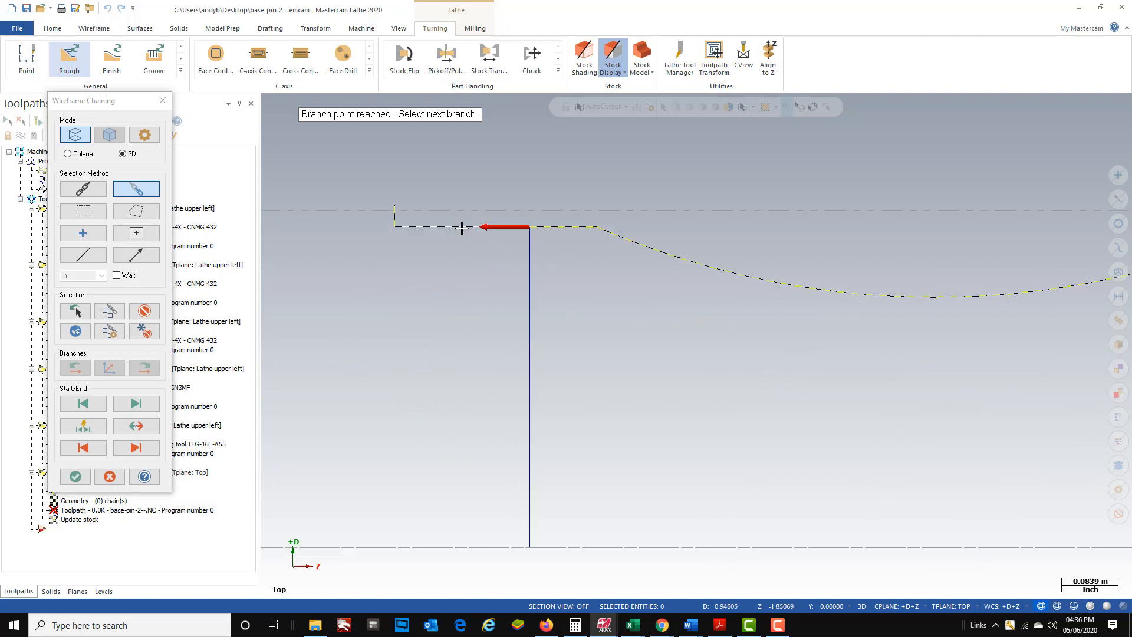
left_click(395, 218)
scroll(332, 261, "down", 4)
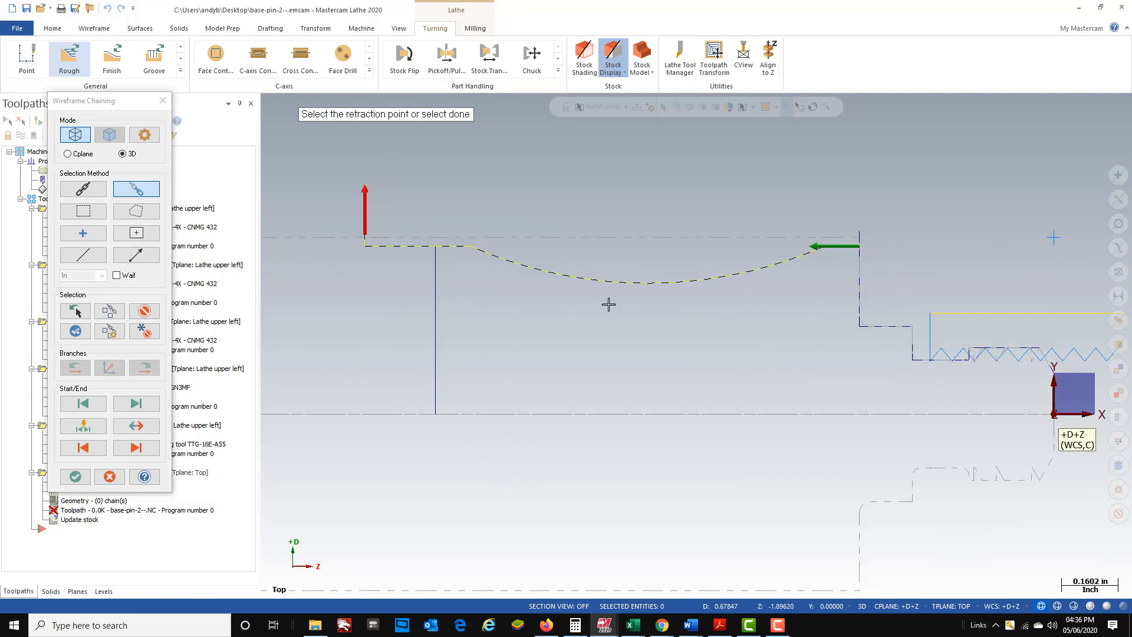
left_click(69, 477)
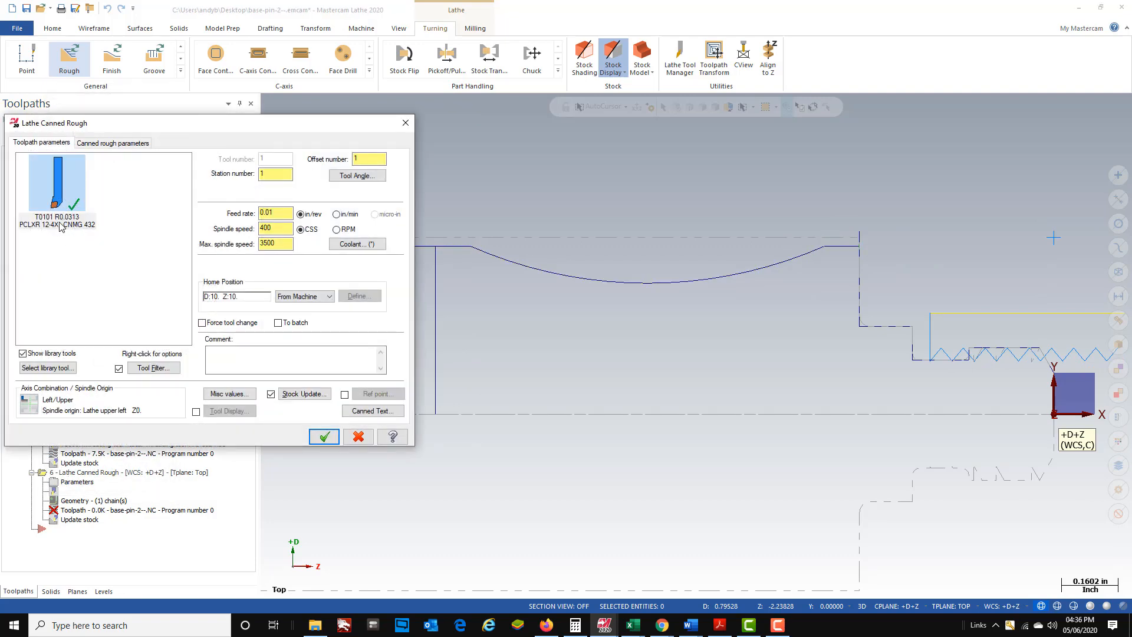
Load the T303-SVJBR 12-3 - VNMG tool library and choose the T0303 turning tool for the canned rough operation.
mouse_move(61, 227)
left_click(48, 367)
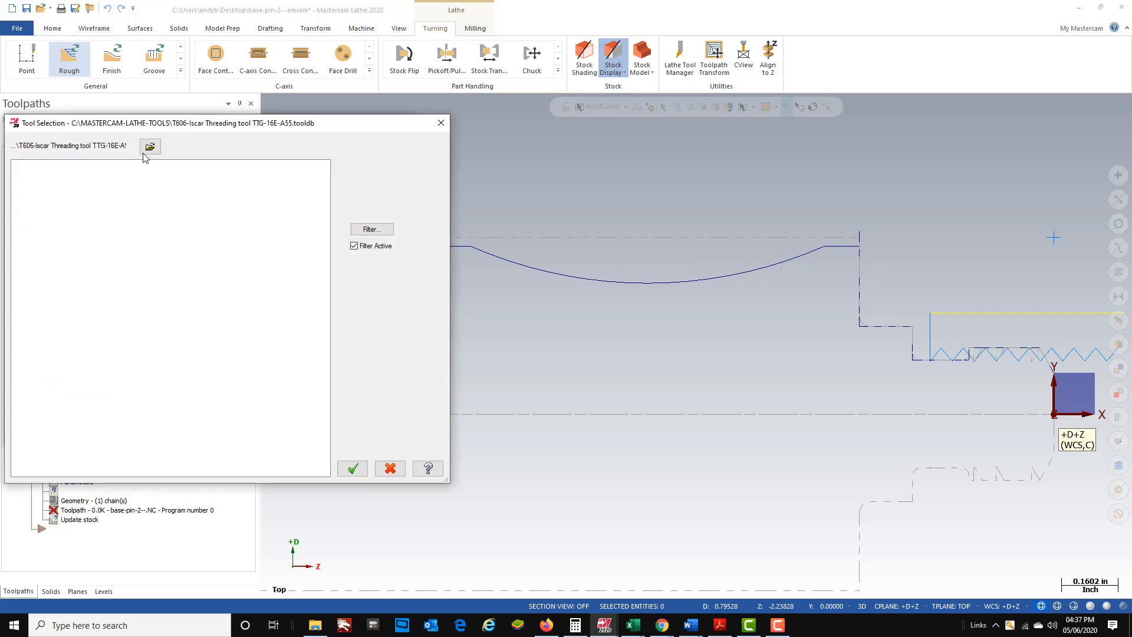
left_click(155, 150)
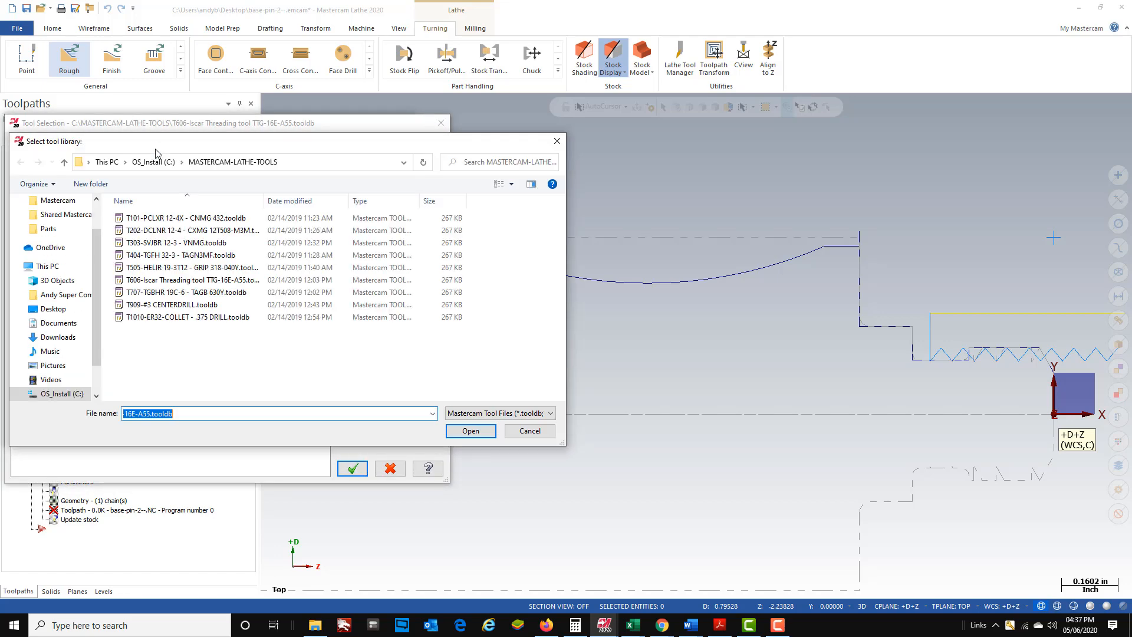
left_click(174, 243)
left_click(470, 432)
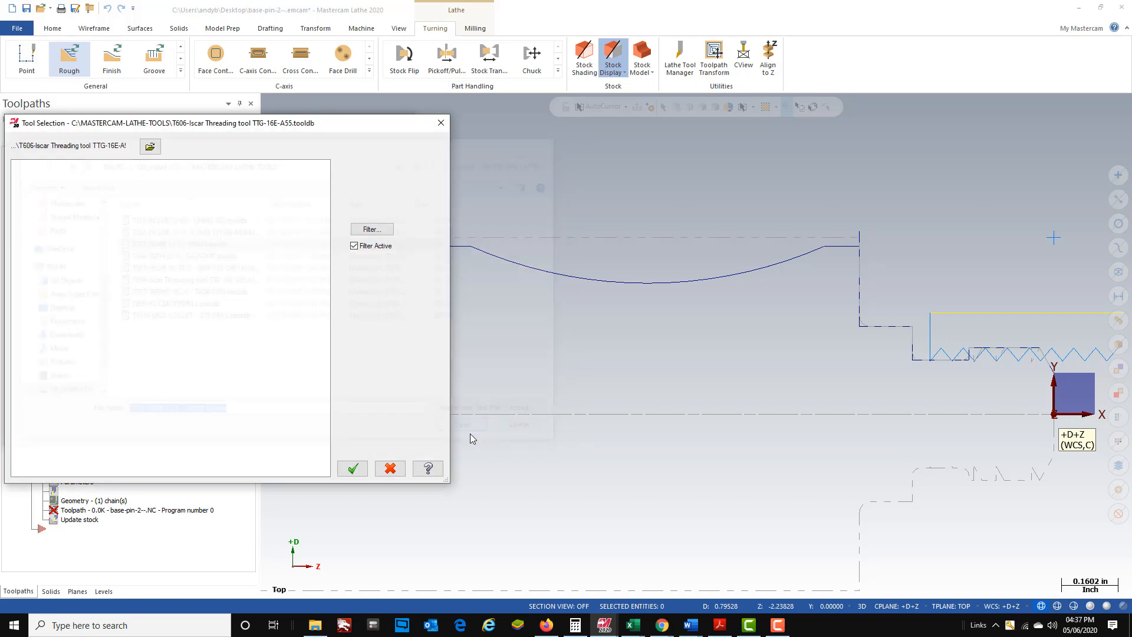
left_click(56, 206)
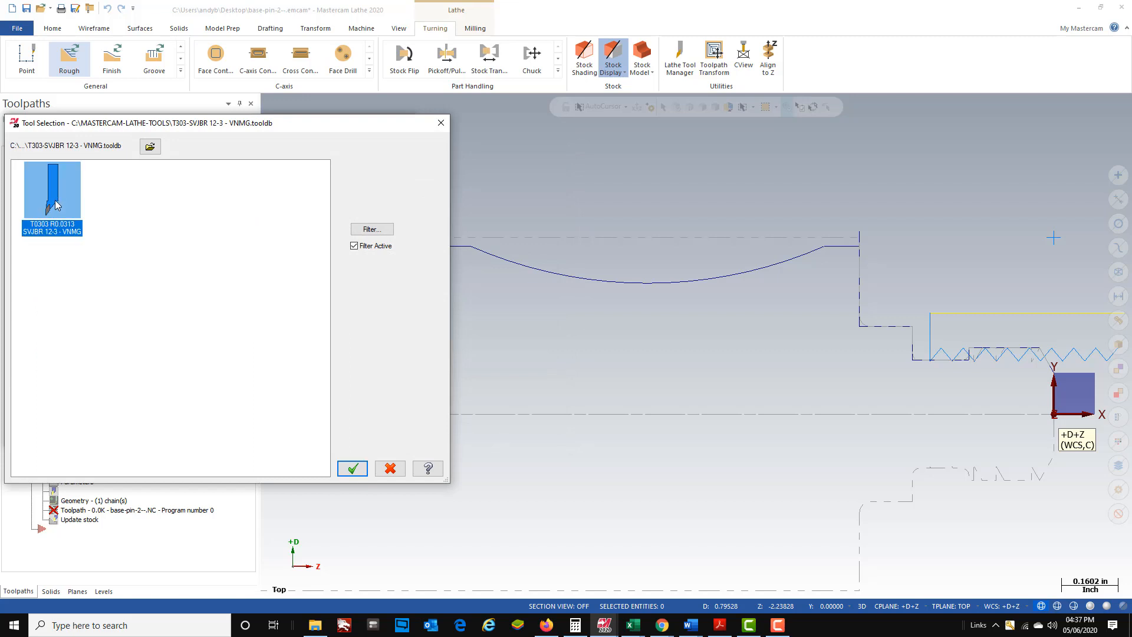
left_click(351, 467)
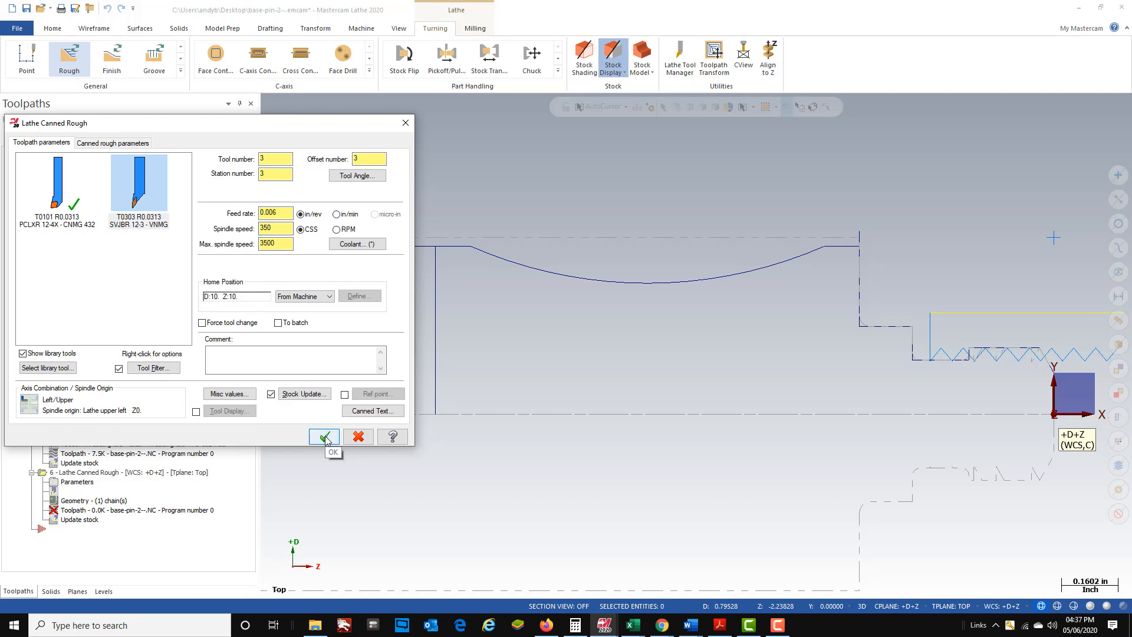
Set the canned rough depth of cut to 0.03, allow plunging in relief and generate the roughing toolpath.
left_click(97, 146)
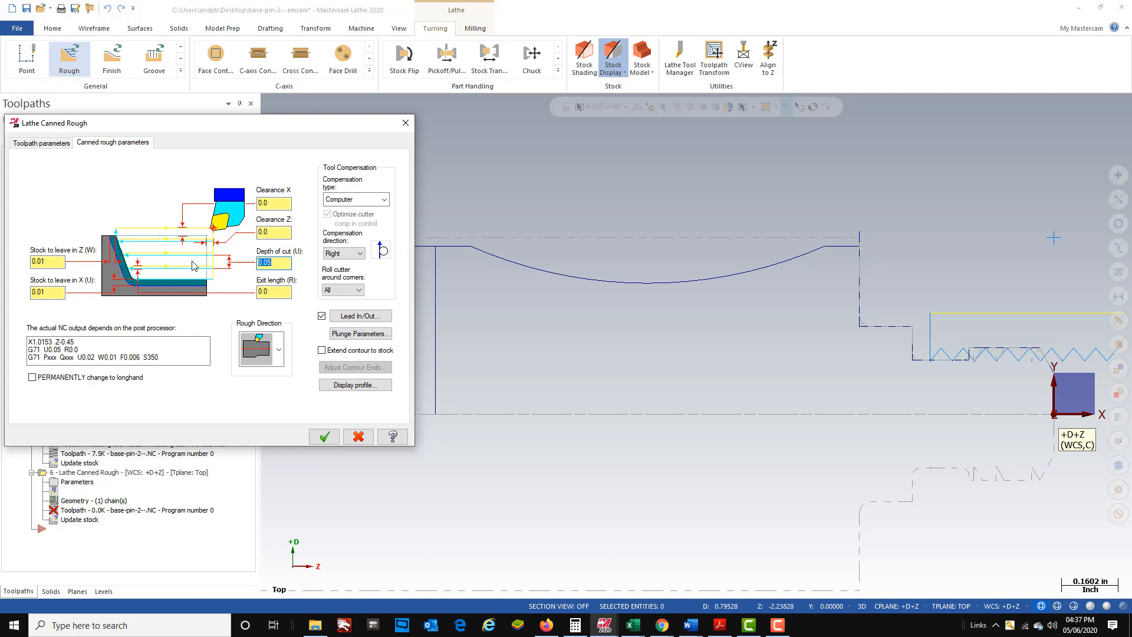
type(".")
key("Return")
left_click(351, 334)
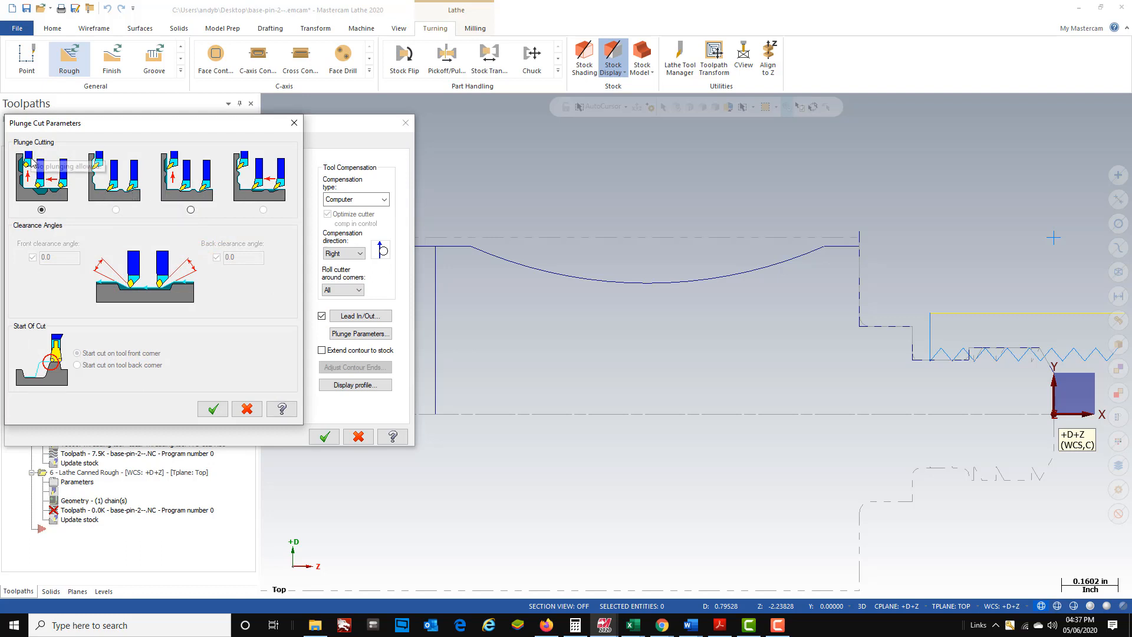
left_click(190, 210)
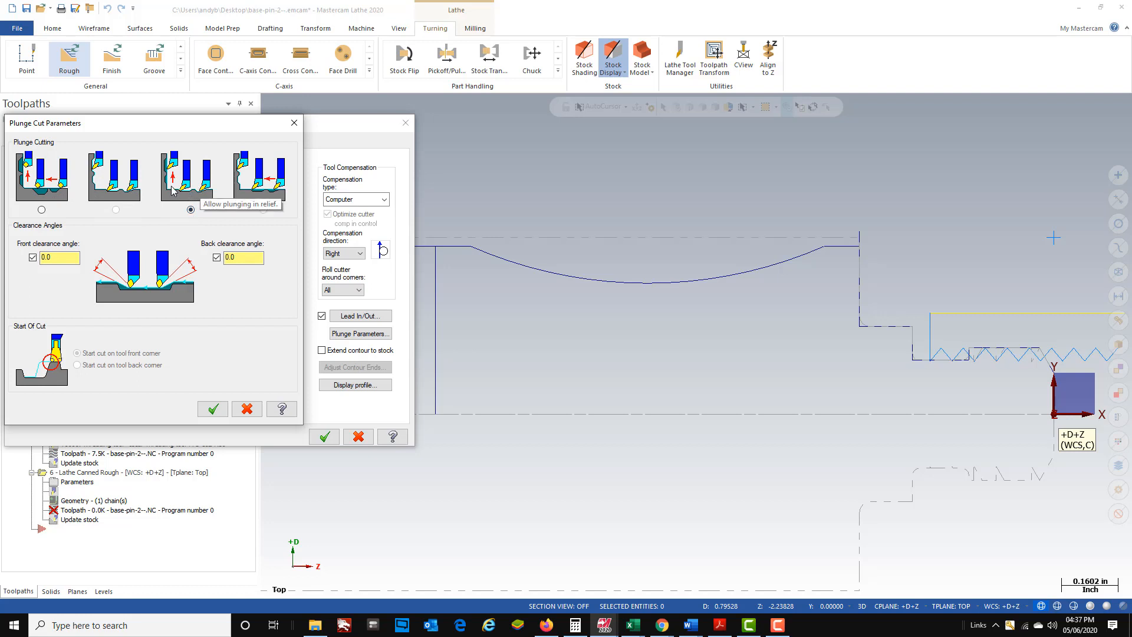
left_click(213, 410)
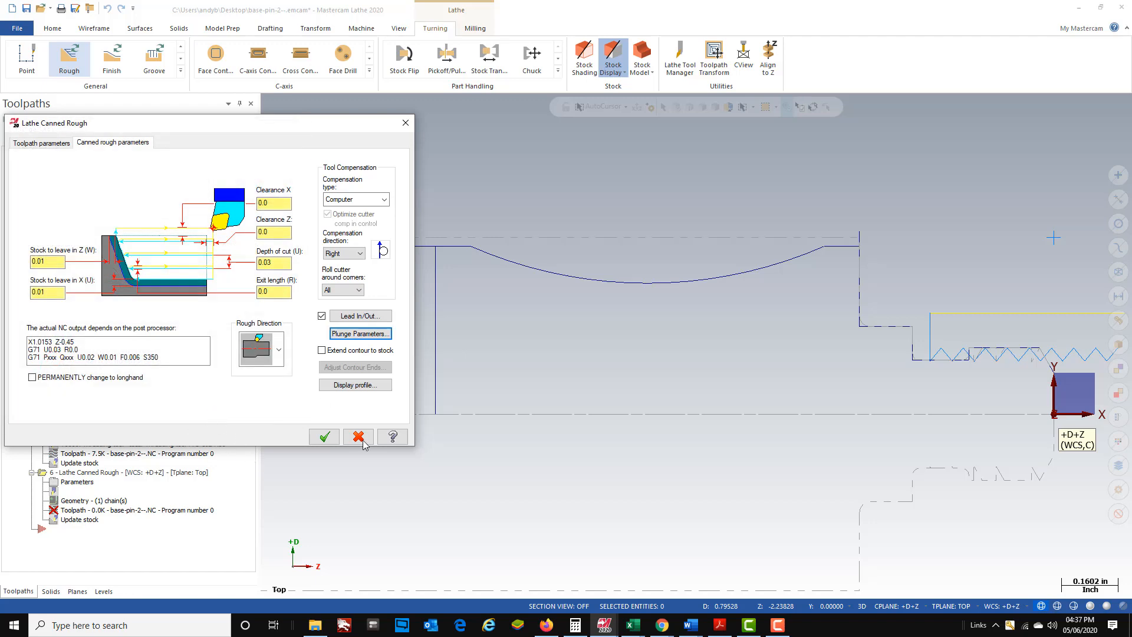
left_click(327, 437)
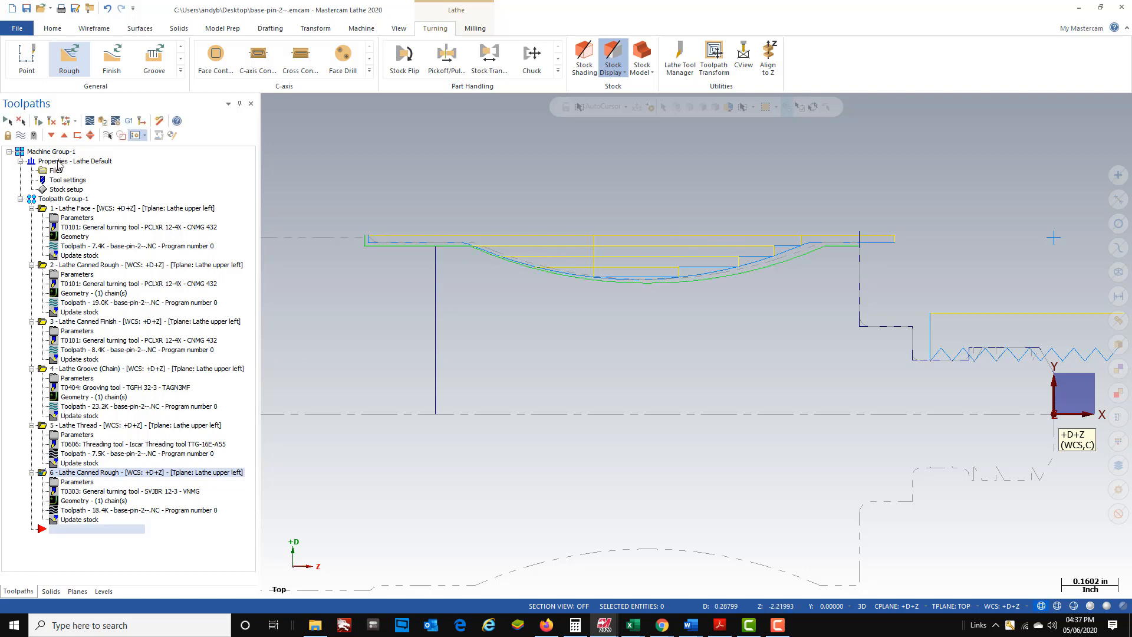
Start a canned finish toolpath with the T0303 SVJBR 12-3 - VNMG tool and set its feed rate to 0.004 in/rev.
left_click(107, 68)
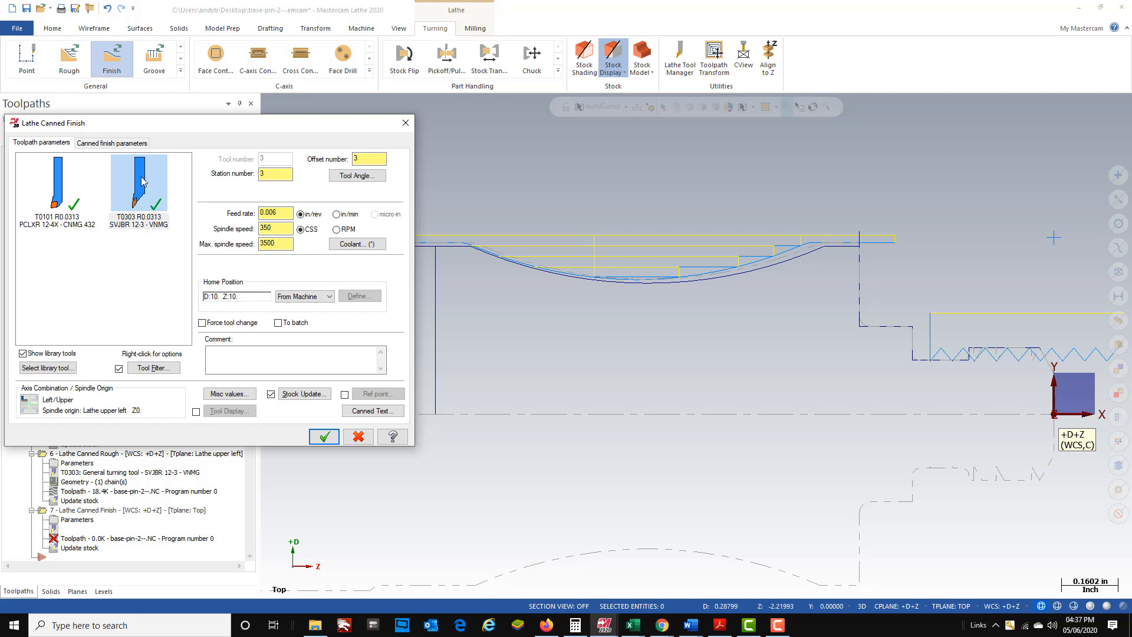
double_click(286, 211)
type(".0")
mouse_move(110, 211)
type("04")
key("Tab")
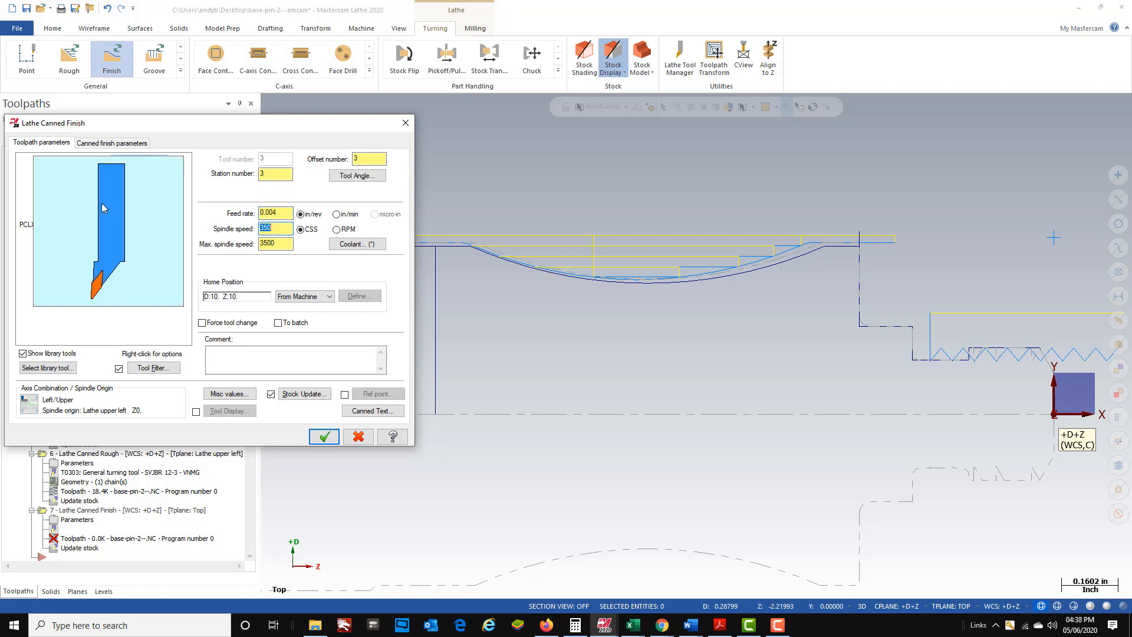
Choose the concave-profile canned rough as the operation to finish and generate the finishing toolpath.
left_click(103, 144)
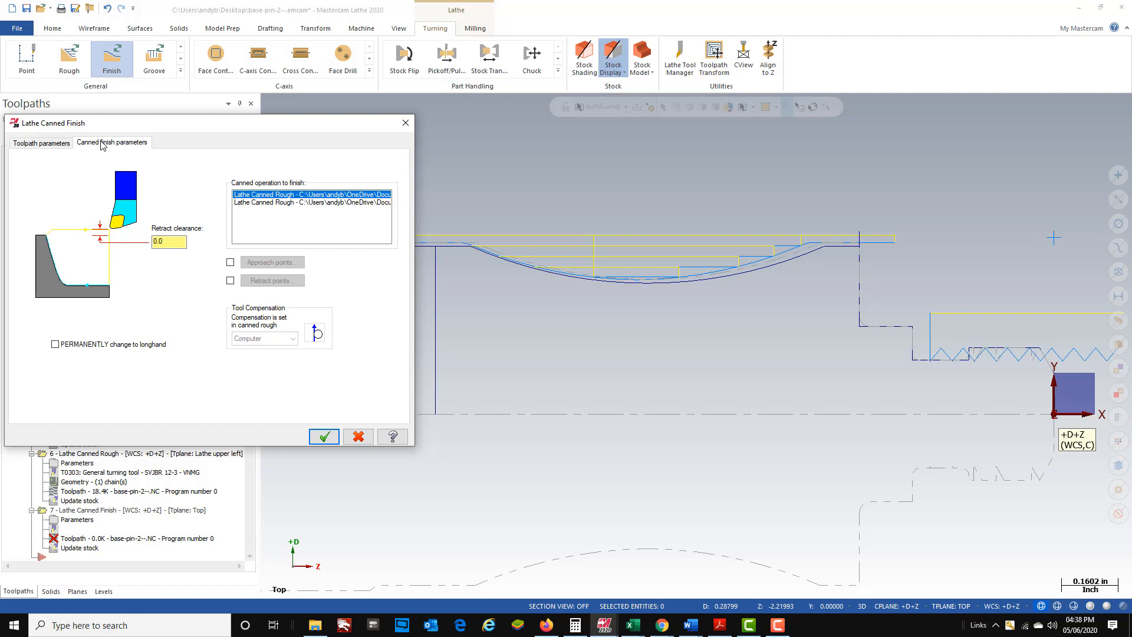
left_click(278, 205)
left_click(331, 439)
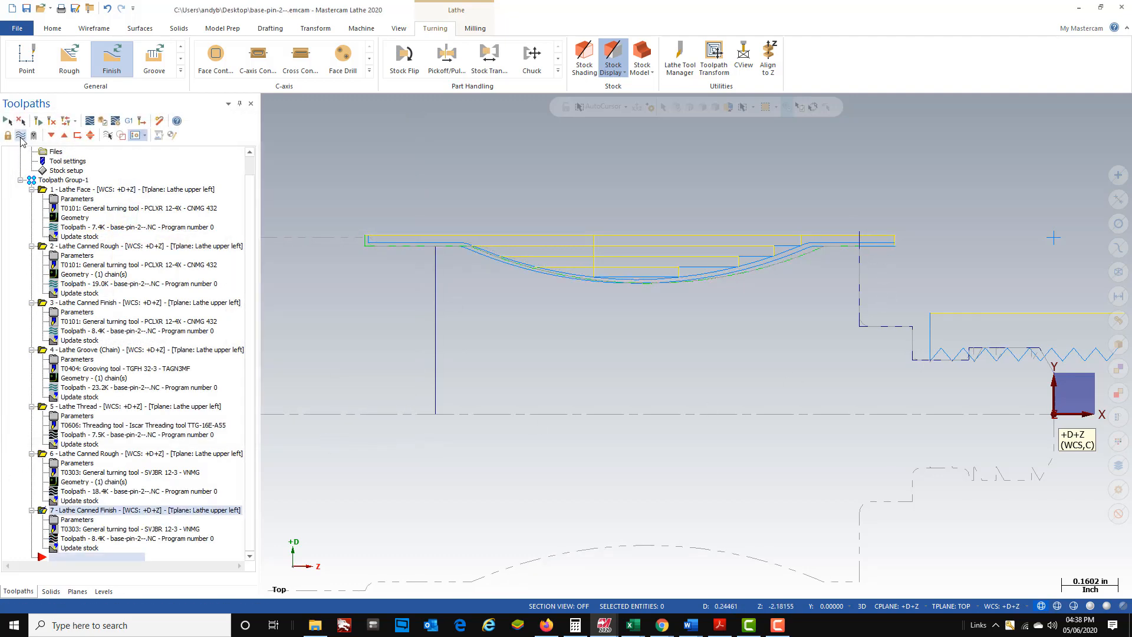
Hide the toolpath display of the concave profile's canned rough and canned finish operations.
left_click(82, 453)
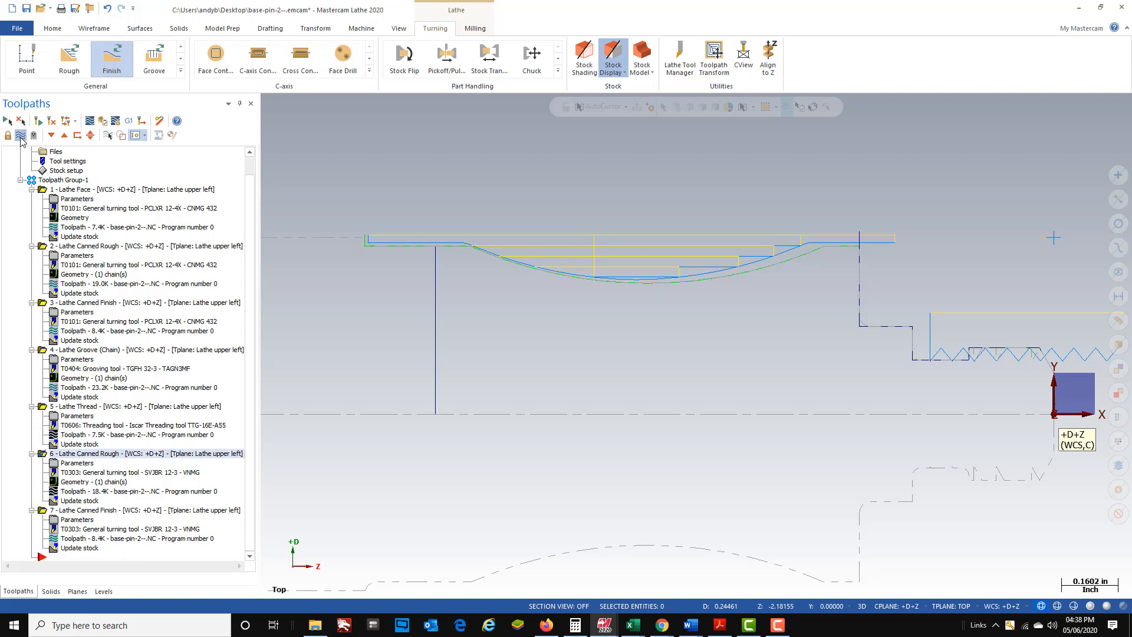
key("alt+t")
scroll(867, 293, "down", 2)
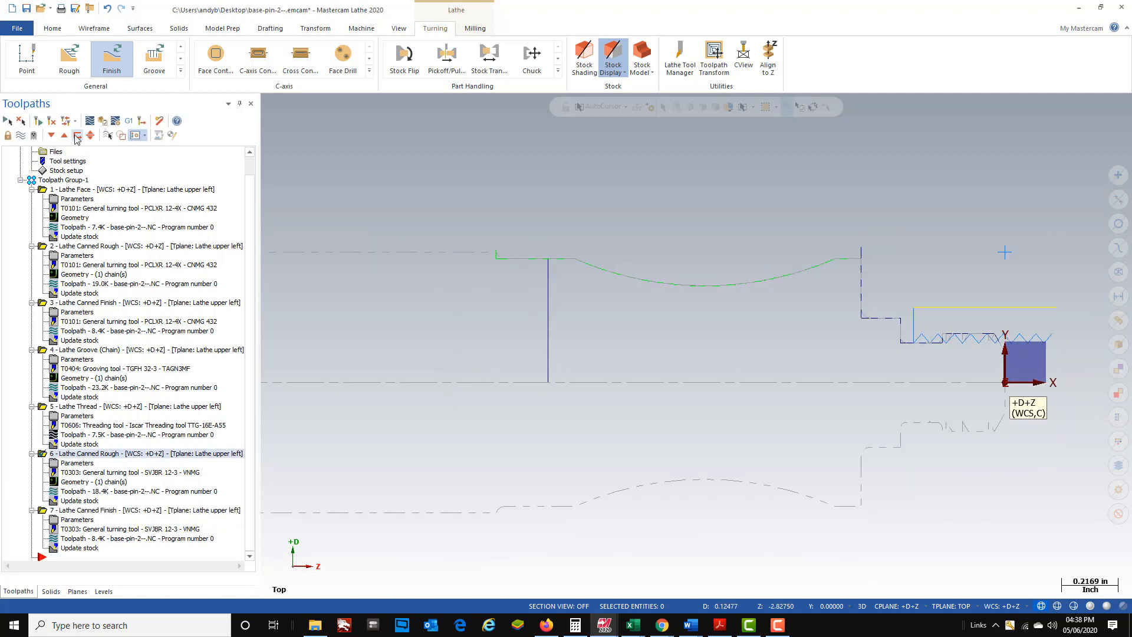
Start a cutoff toolpath at the upper corner of the part's rear face and set the T0404 tool's maximum spindle speed to 3500.
left_click(181, 71)
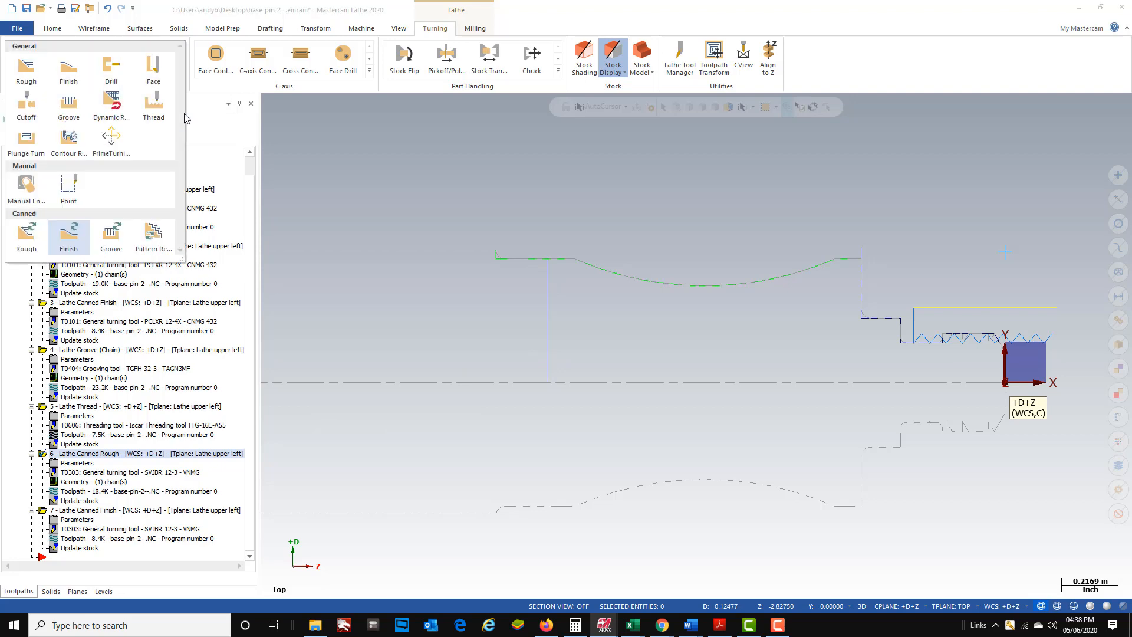
left_click(26, 105)
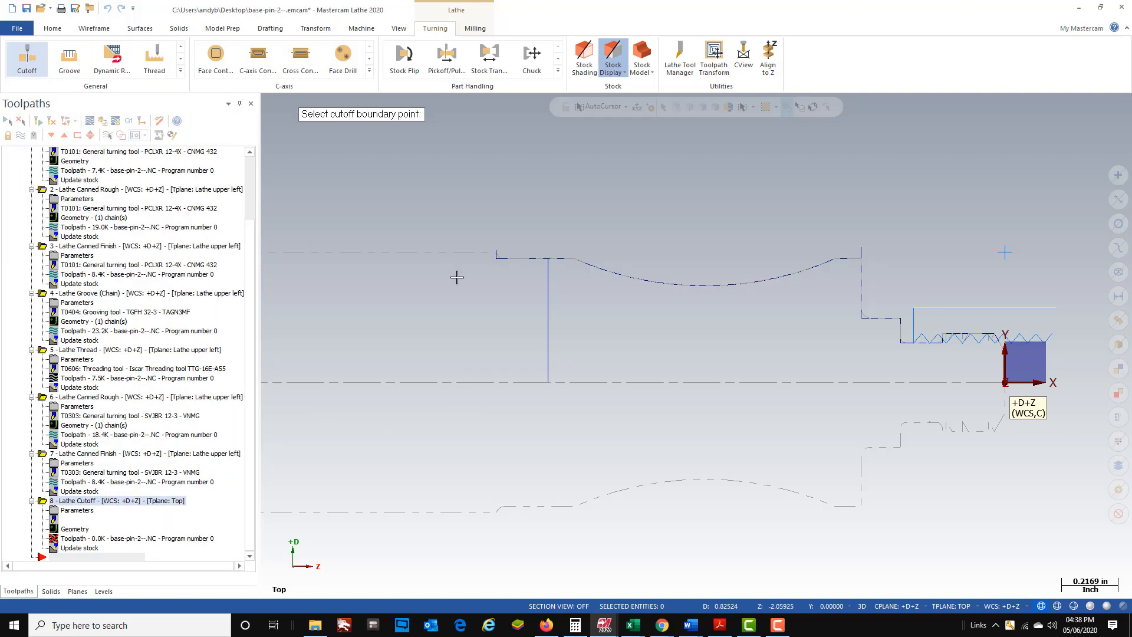
left_click(549, 259)
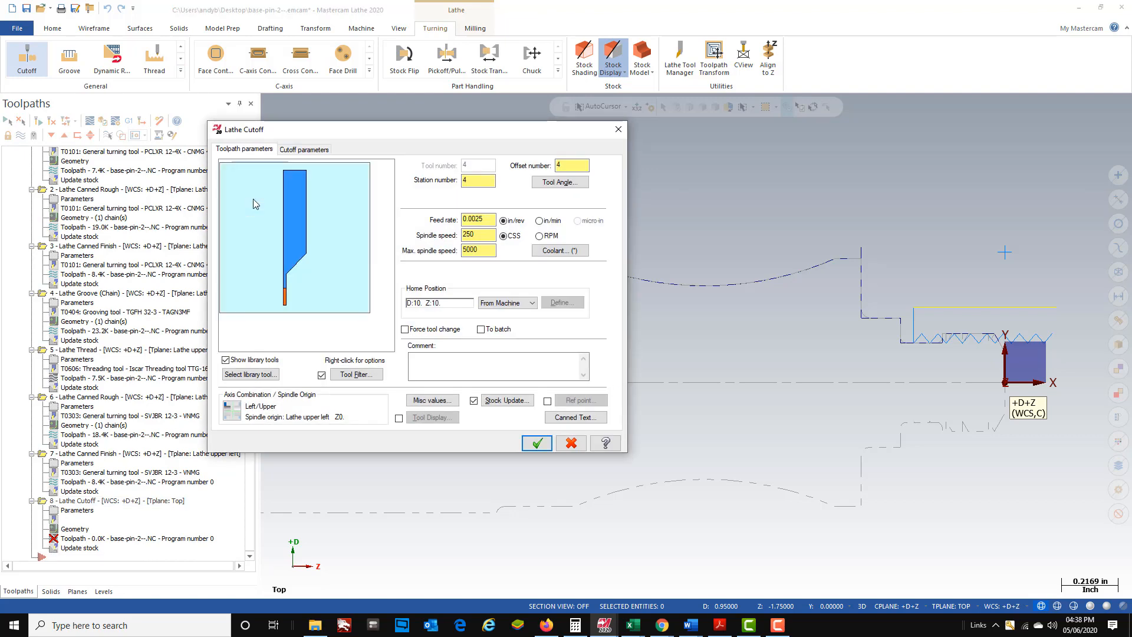
left_click_drag(494, 250, 398, 251)
type("3")
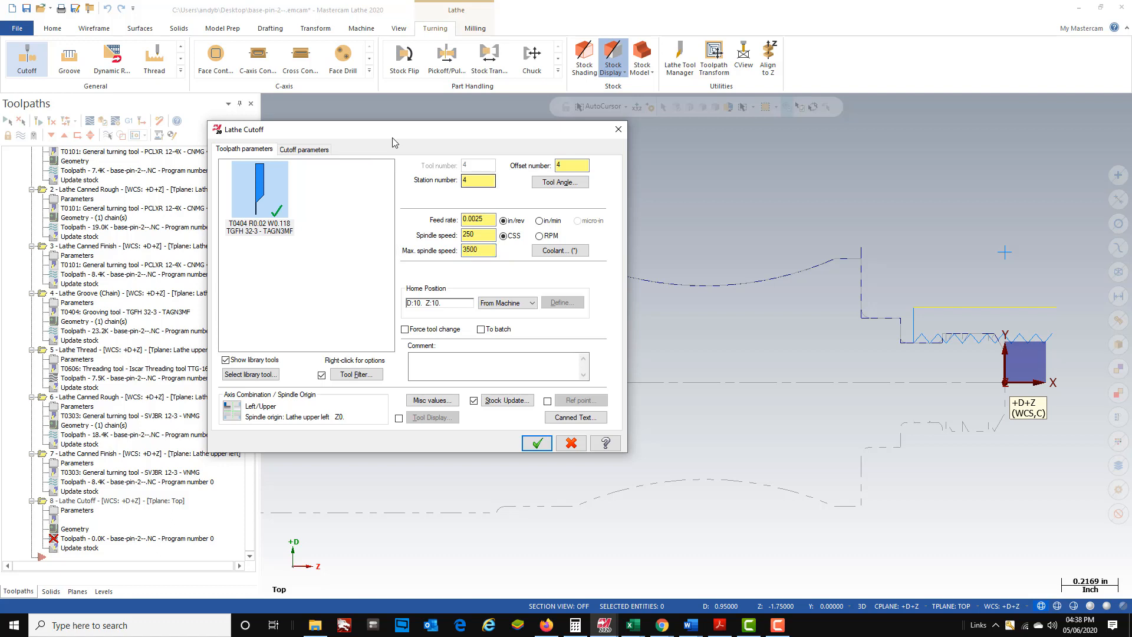
Set the cutoff's corner geometry to a chamfer with a width of 0.02.
left_click(308, 152)
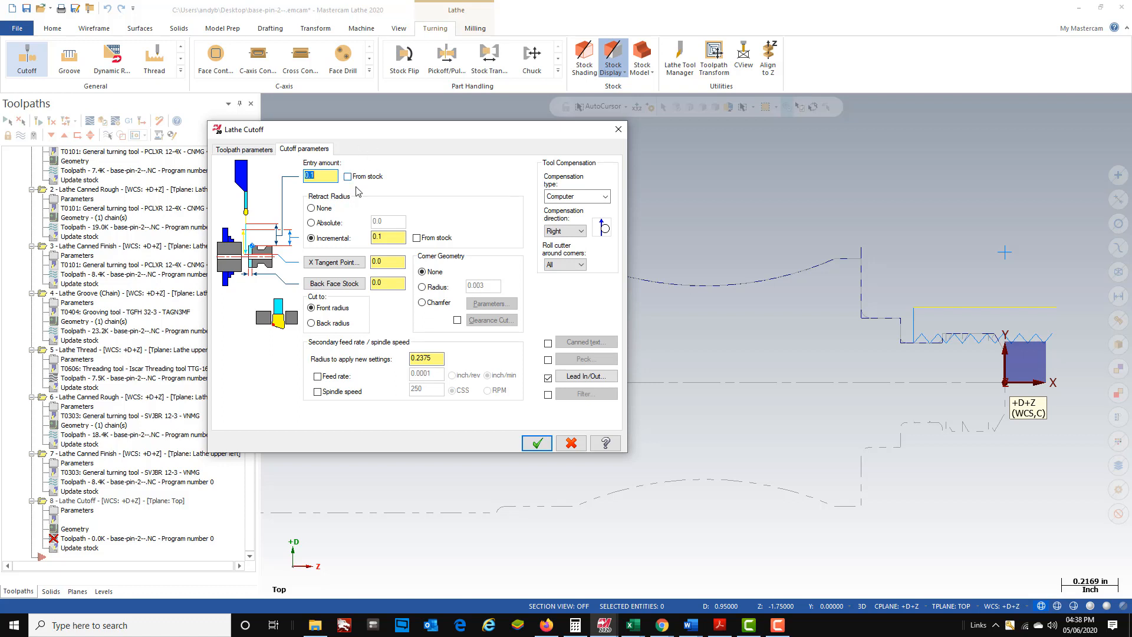
left_click(423, 303)
left_click(489, 304)
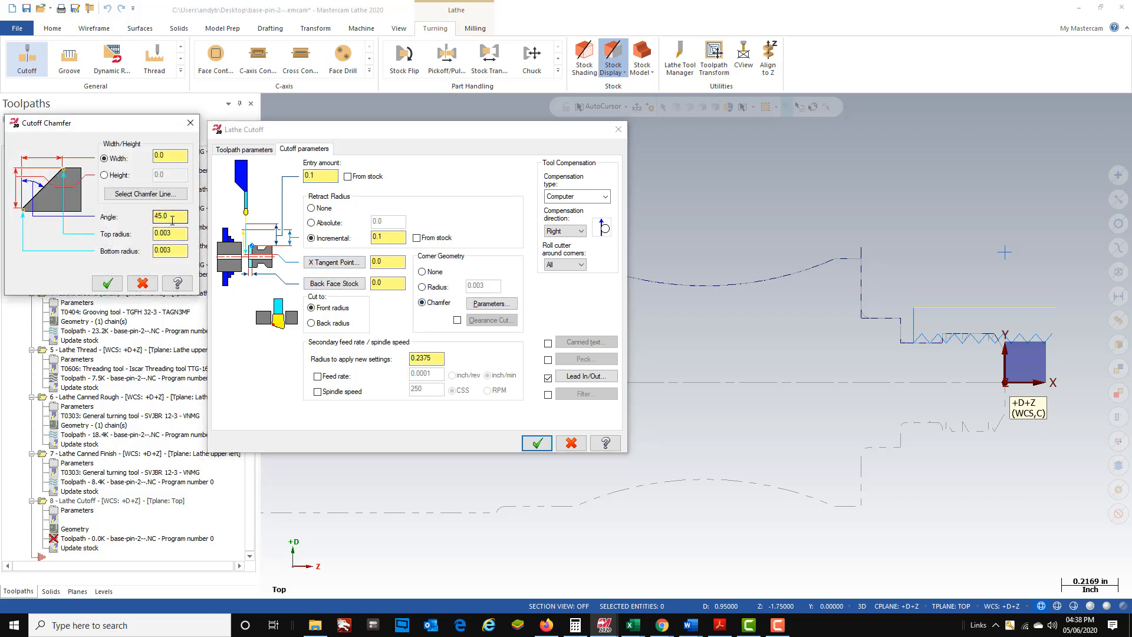
double_click(159, 155)
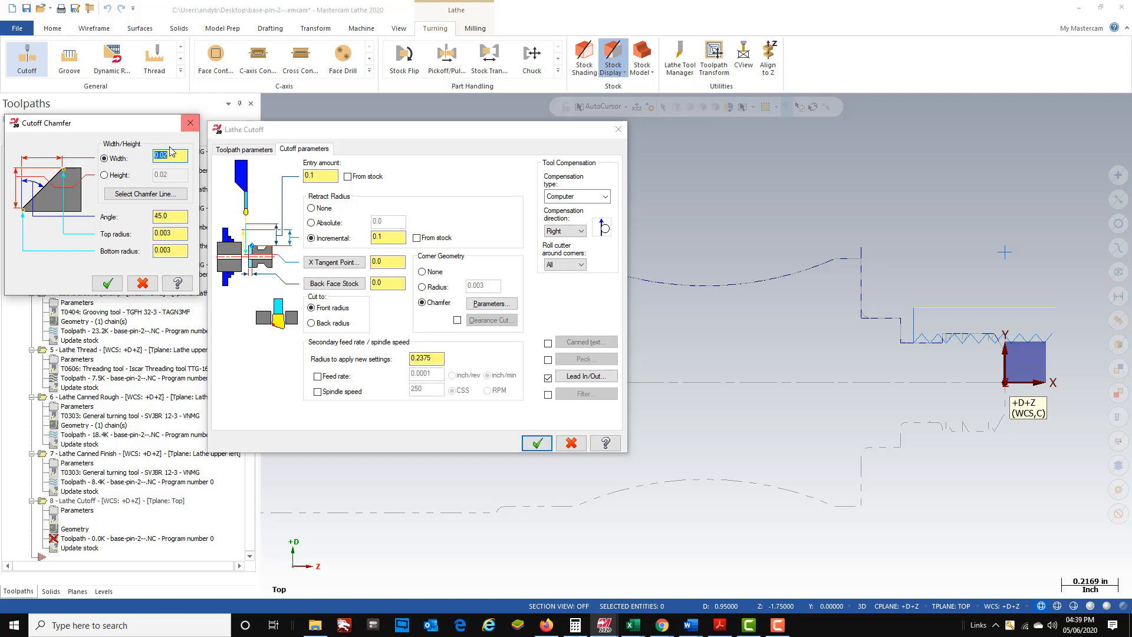
left_click(109, 285)
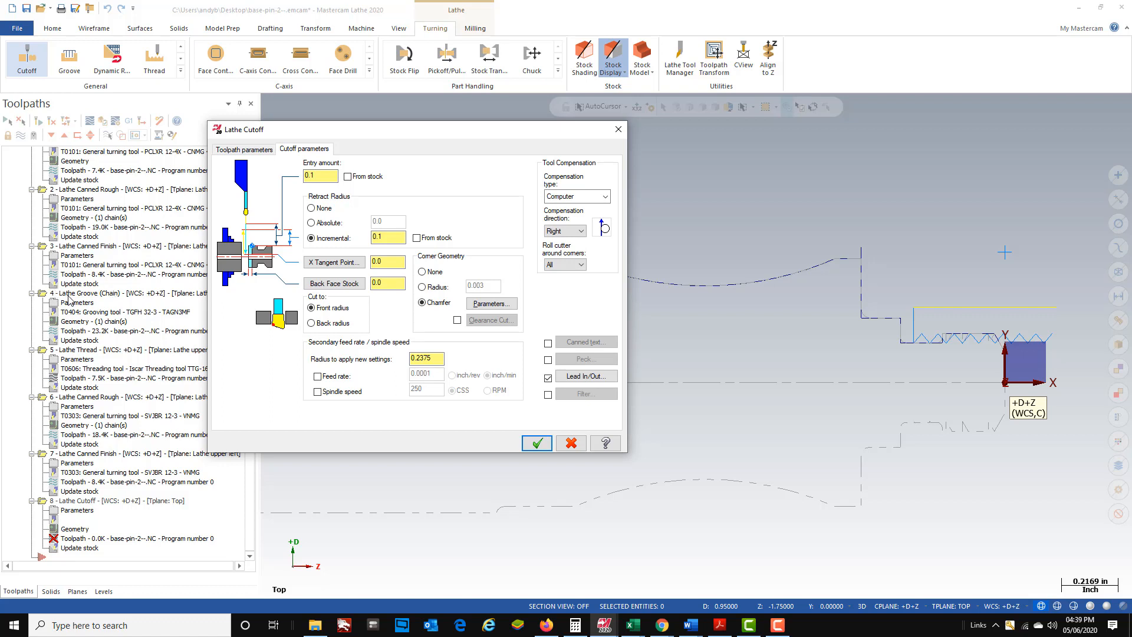
Enable the clearance cut for the cutoff chamfer and accept its default entry amount and increments.
left_click_drag(430, 135, 248, 123)
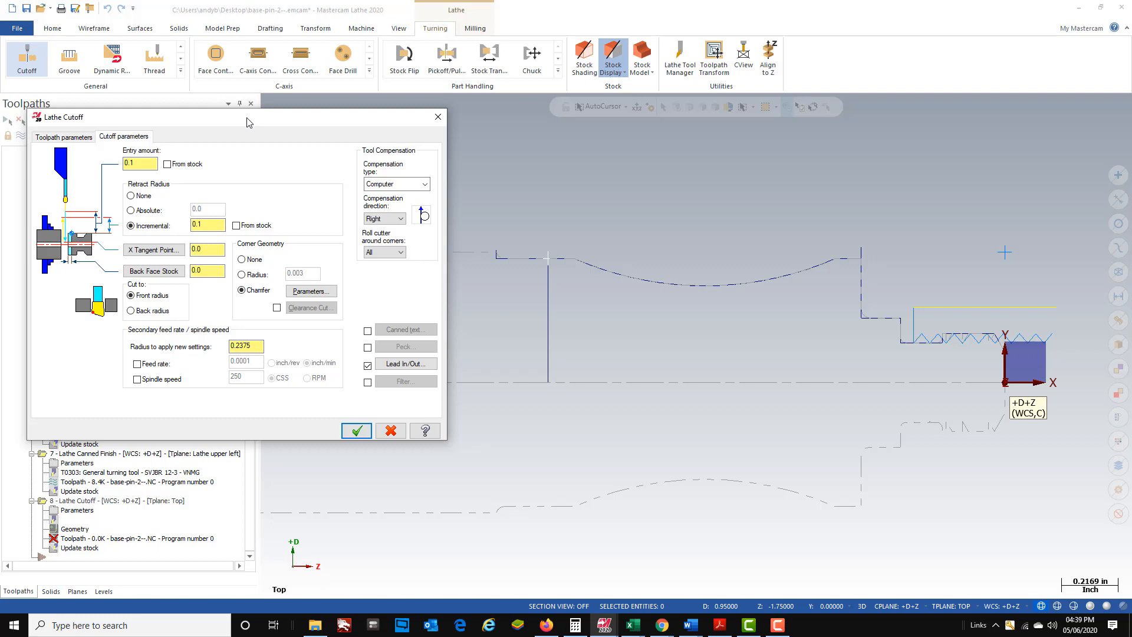
left_click(277, 307)
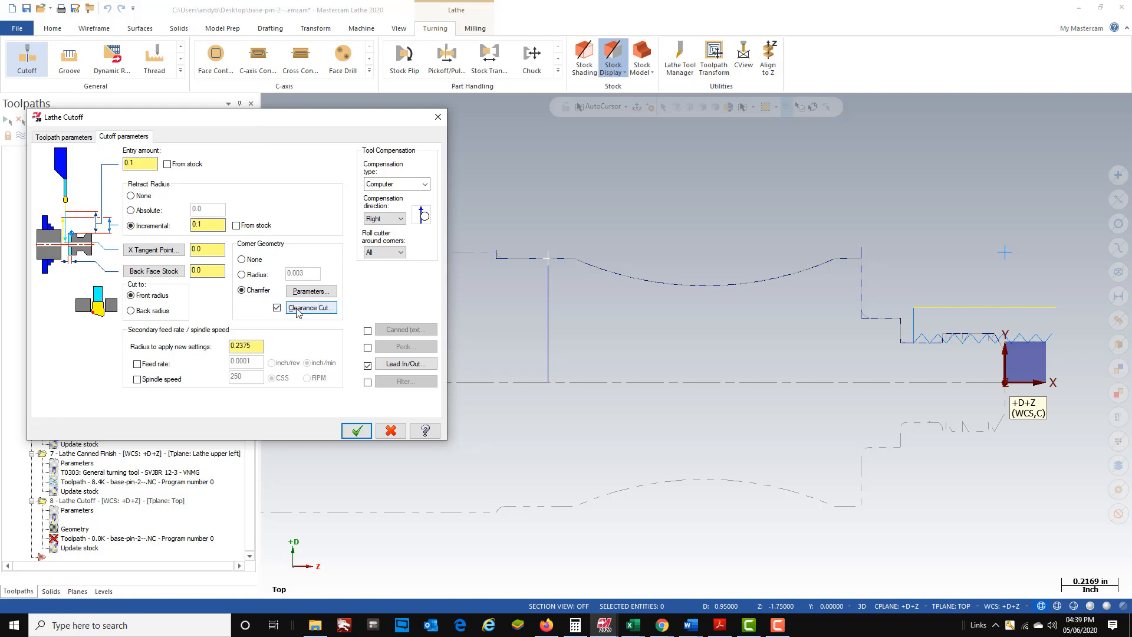
left_click(298, 310)
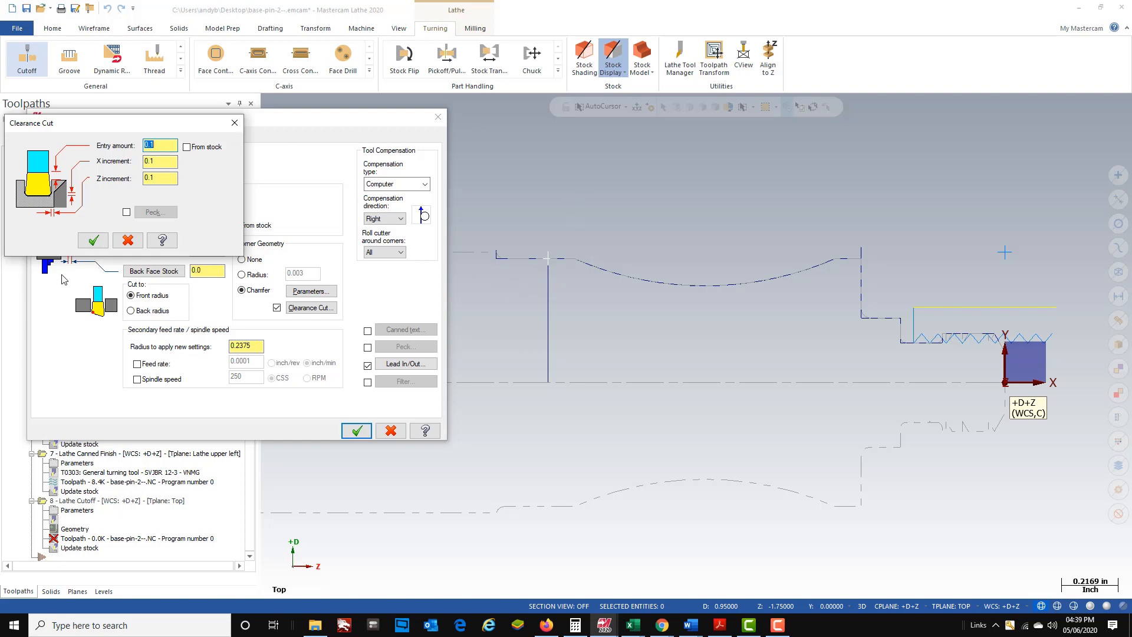
left_click(94, 240)
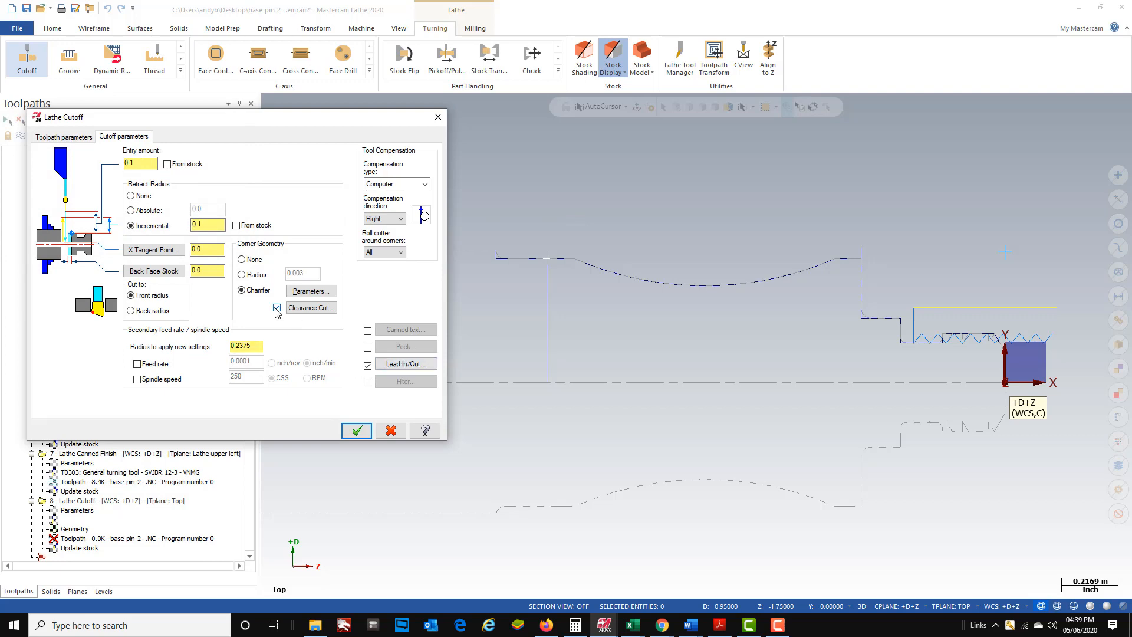
Generate the cutoff toolpath with the current parameters and inspect it at the part's rear face.
left_click(357, 431)
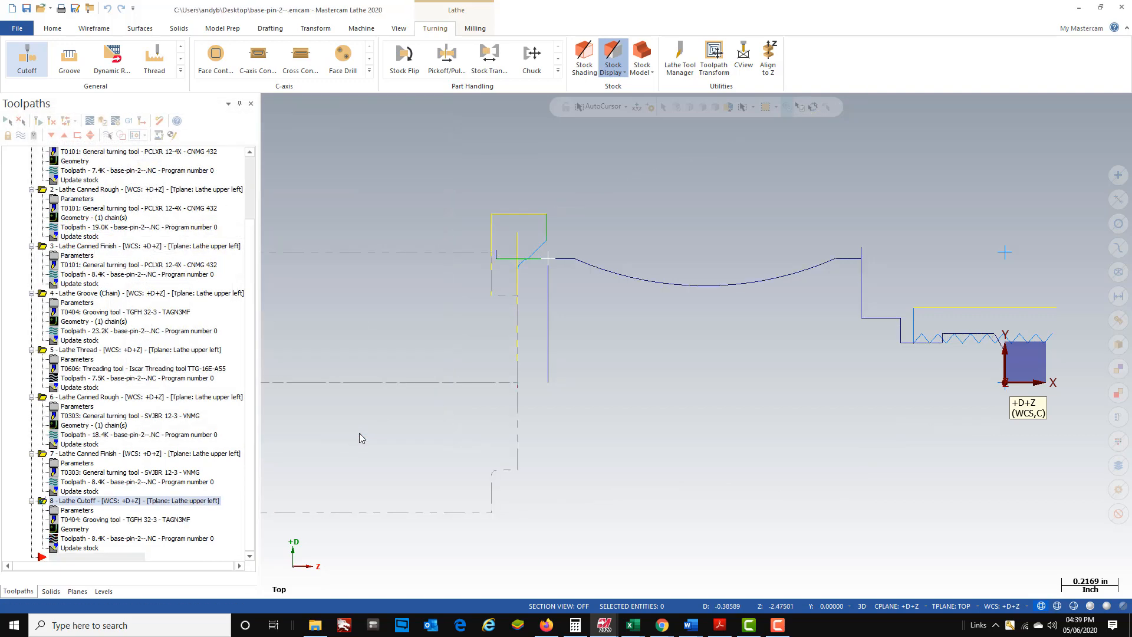
scroll(640, 322, "up", 2)
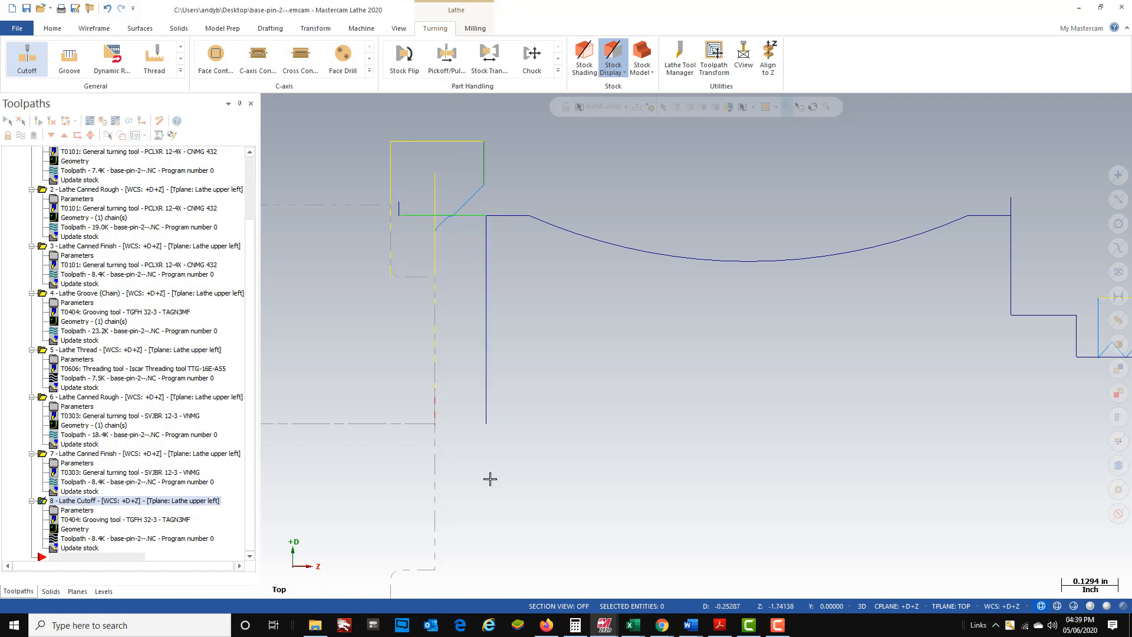
scroll(543, 303, "down", 3)
scroll(484, 305, "down", 3)
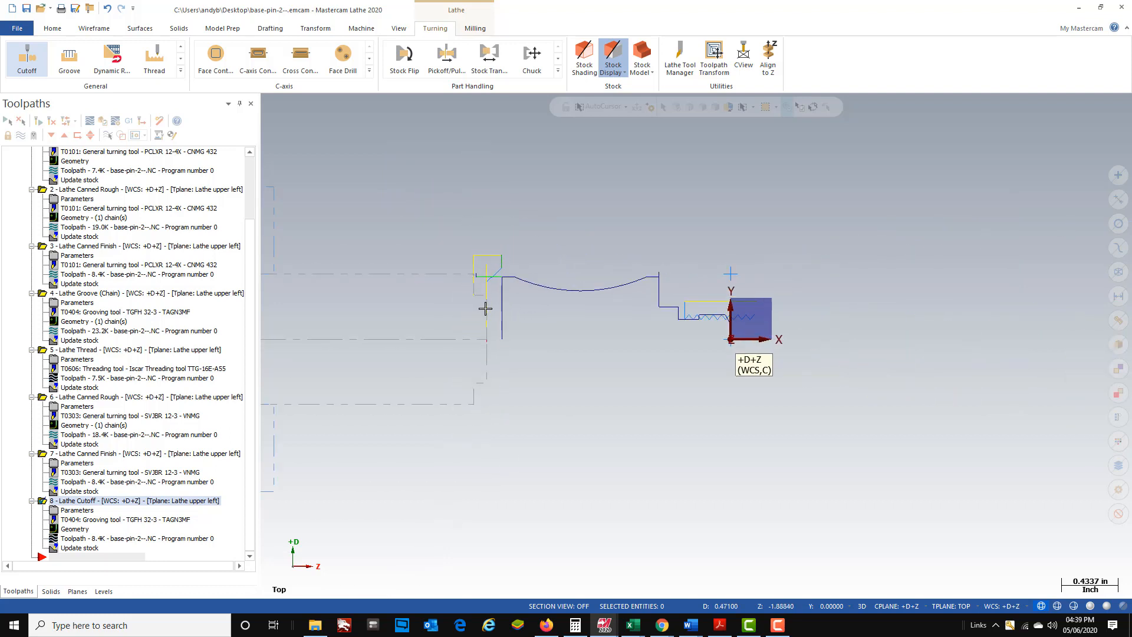
scroll(683, 371, "up", 2)
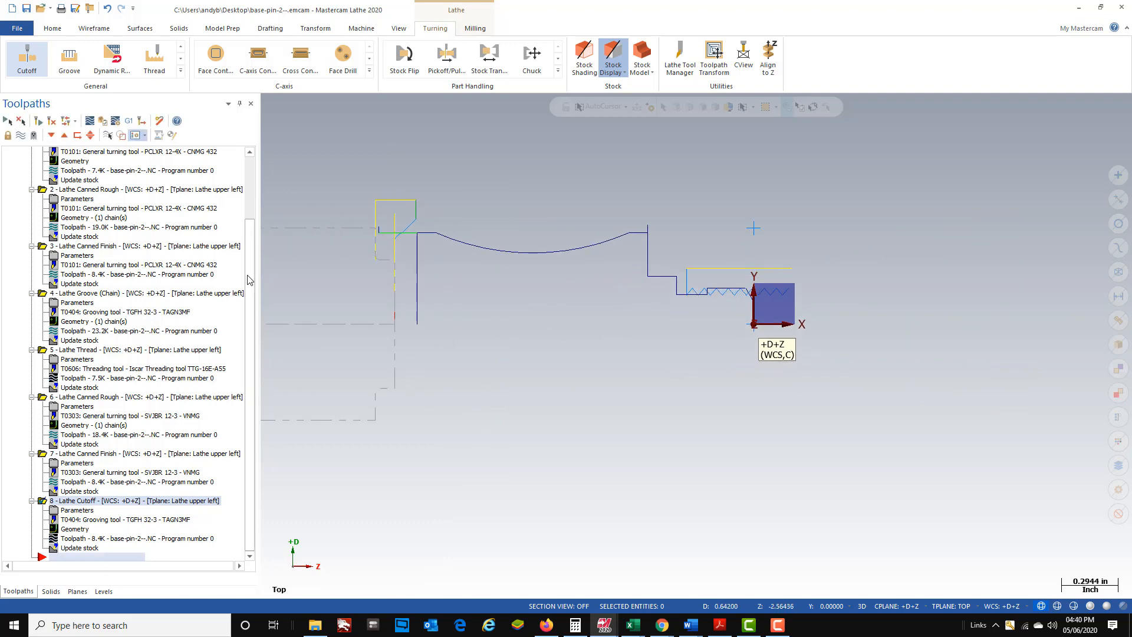
Select all operations in Toolpath Group-1, backplot the complete machining sequence, and close the backplot.
scroll(51, 200, "up", 3)
left_click(53, 199)
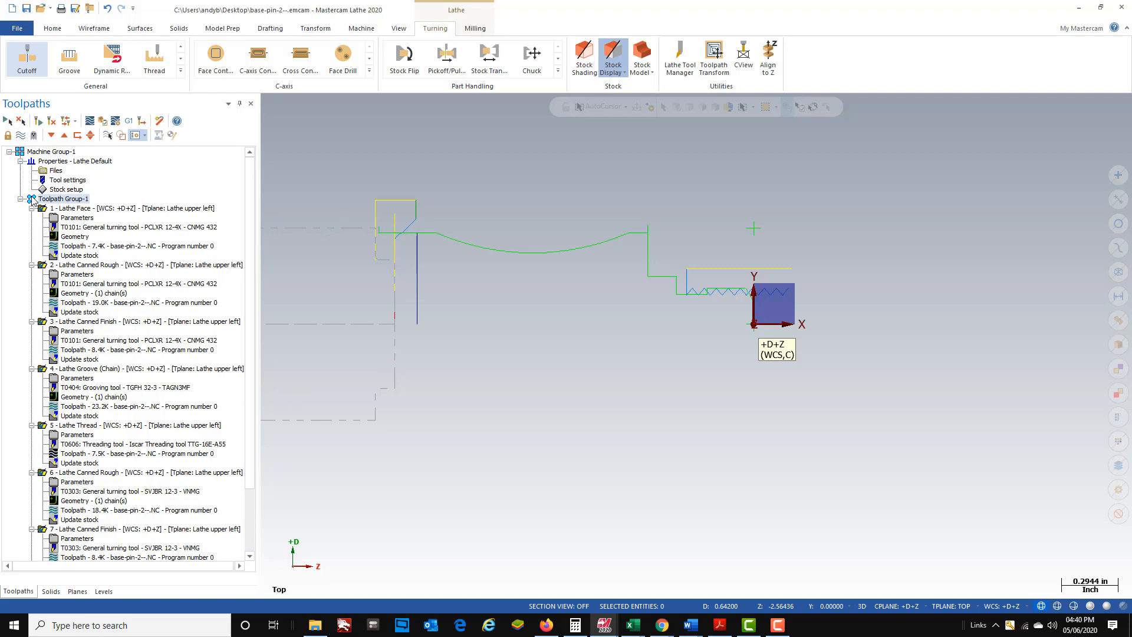
left_click(90, 124)
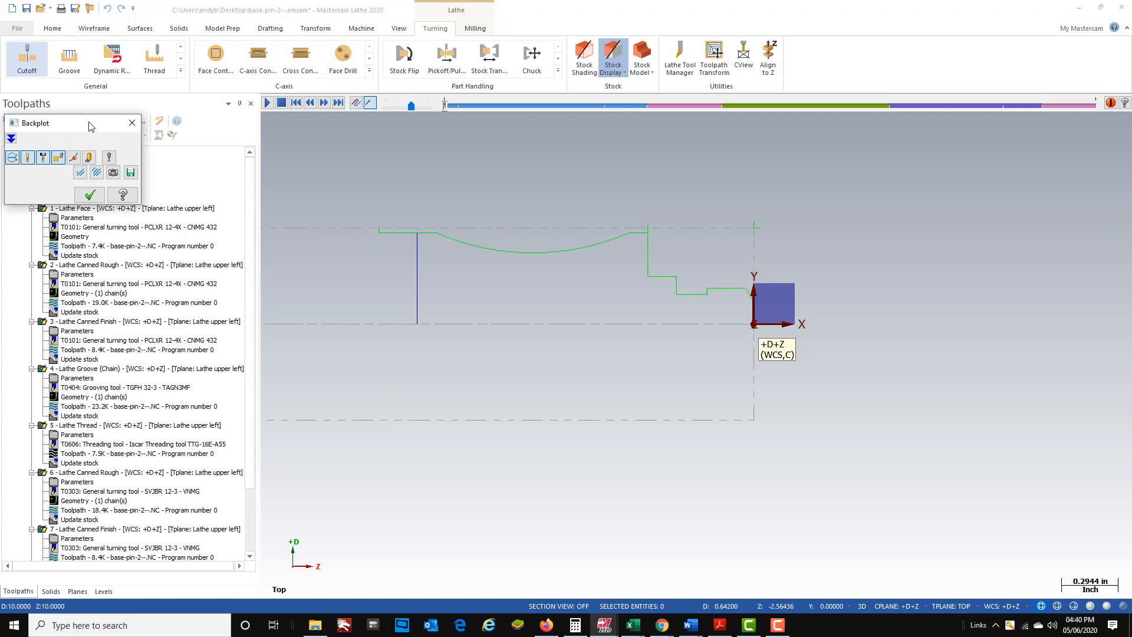
left_click(267, 103)
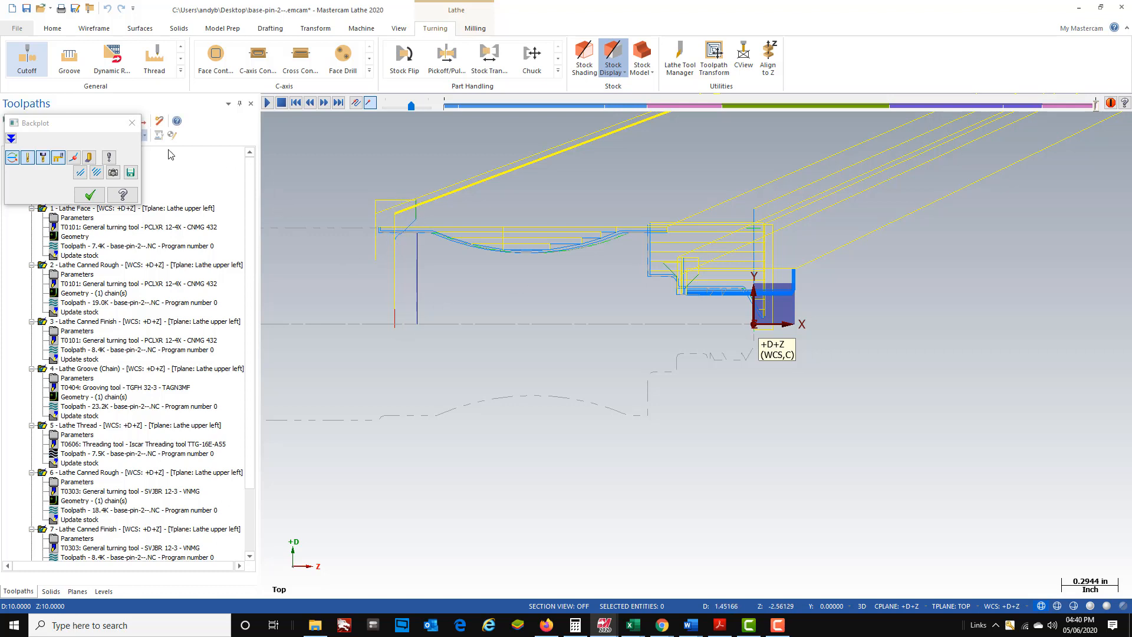
left_click(132, 122)
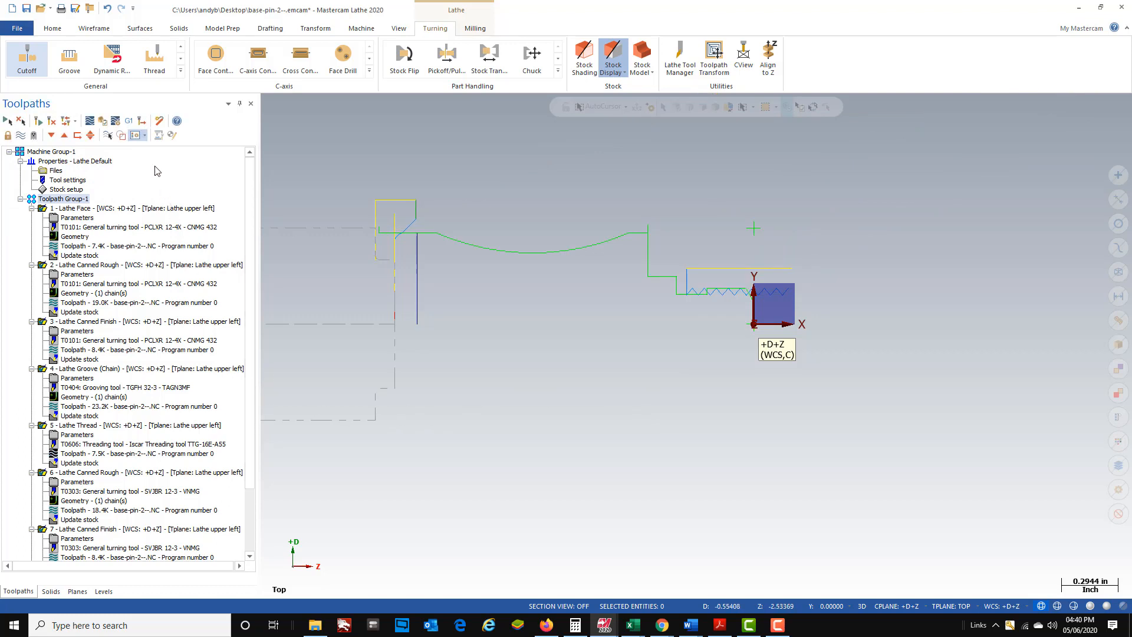
Post-process all operations with the default post settings and save the NC file as base-pin-2--.NC.
left_click(129, 122)
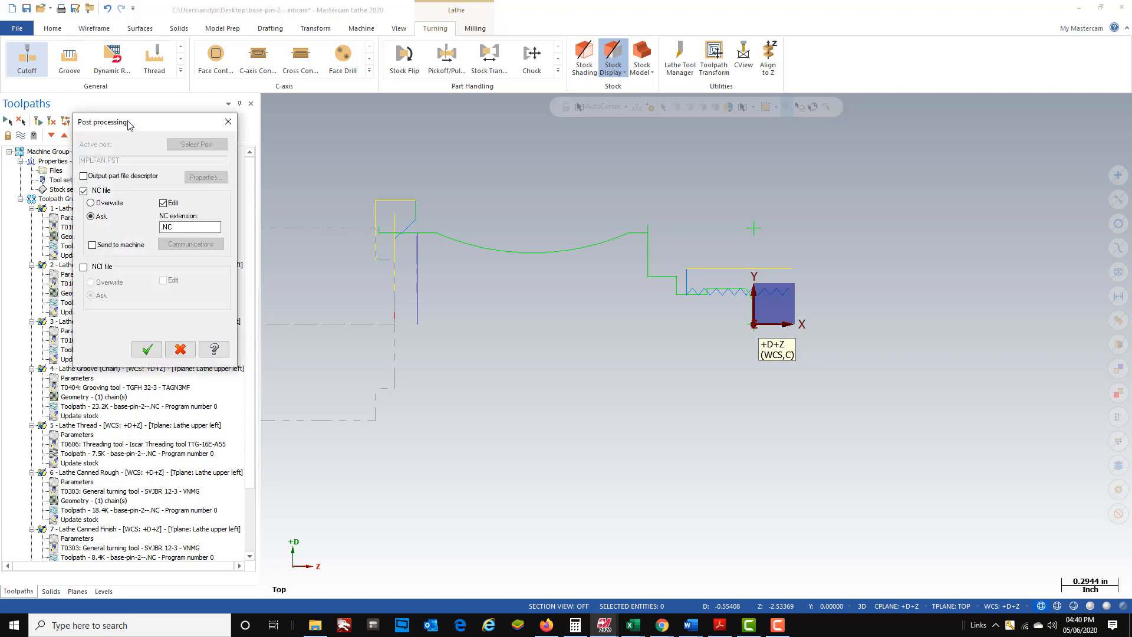
left_click(146, 349)
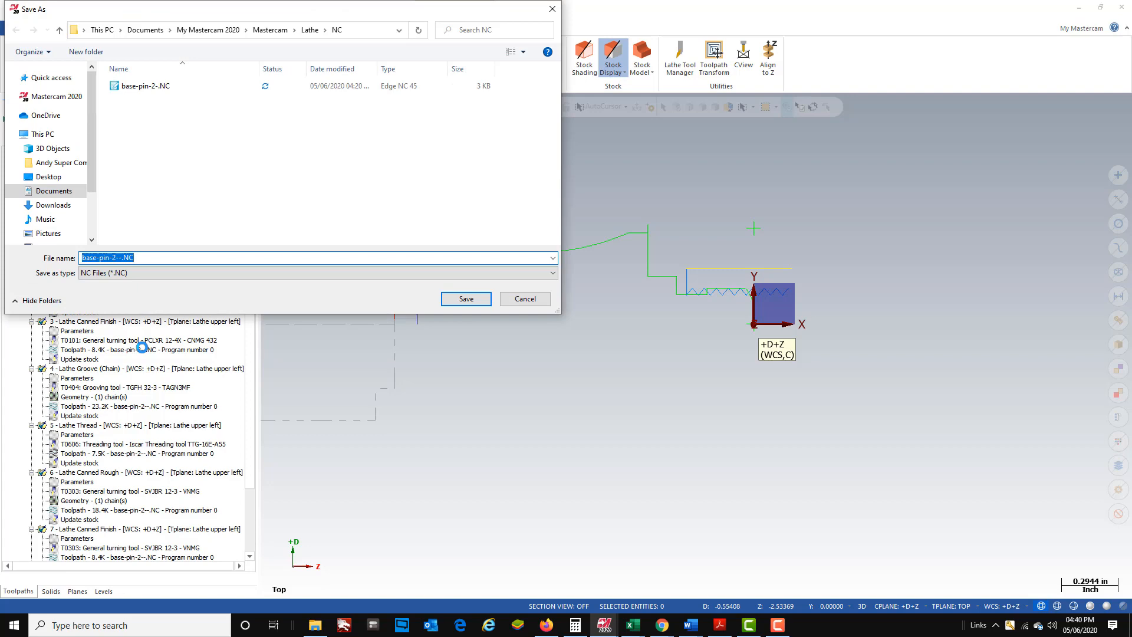
left_click(466, 299)
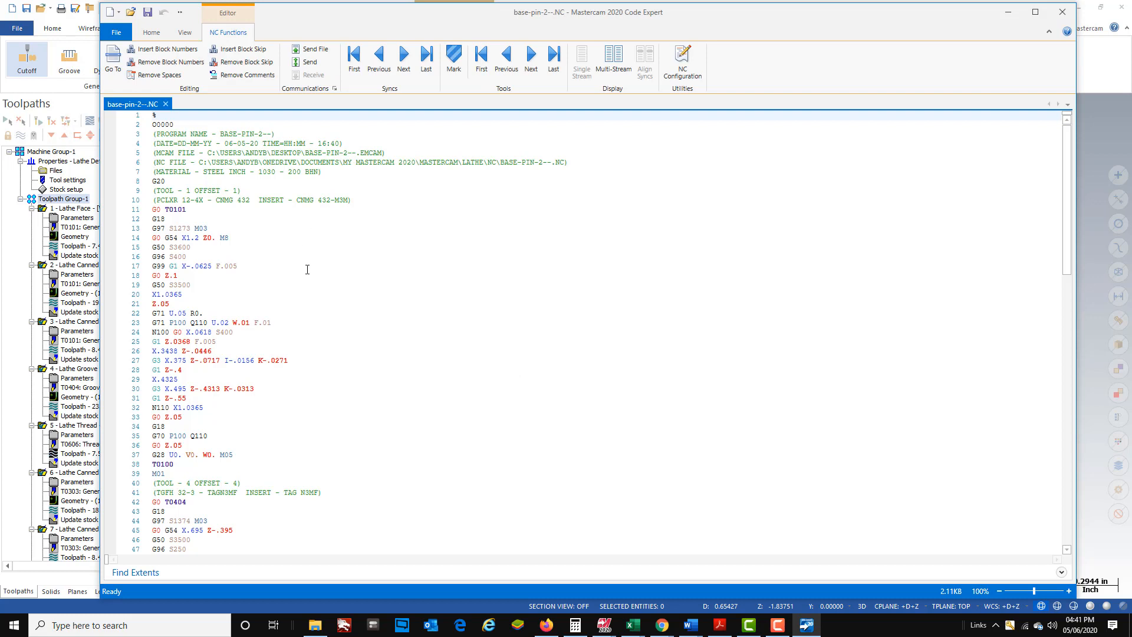
Review the posted NC program, examining the G71 roughing cycle, the G76 threading cycle and the remaining tool sections.
scroll(319, 324, "down", 1)
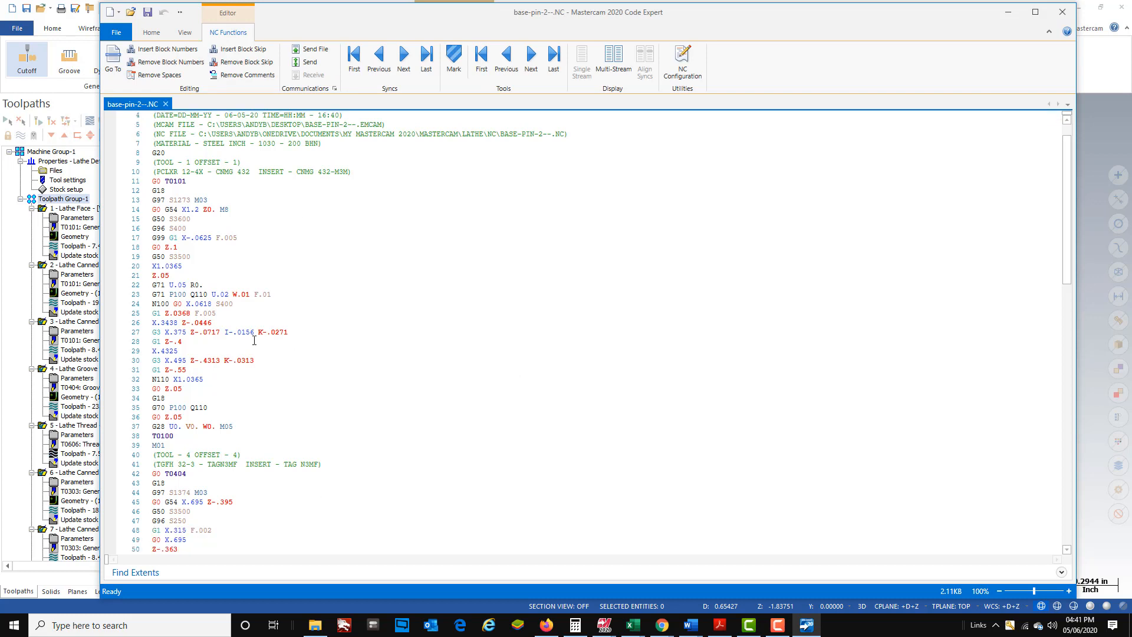
left_click_drag(154, 287, 192, 293)
scroll(283, 330, "down", 3)
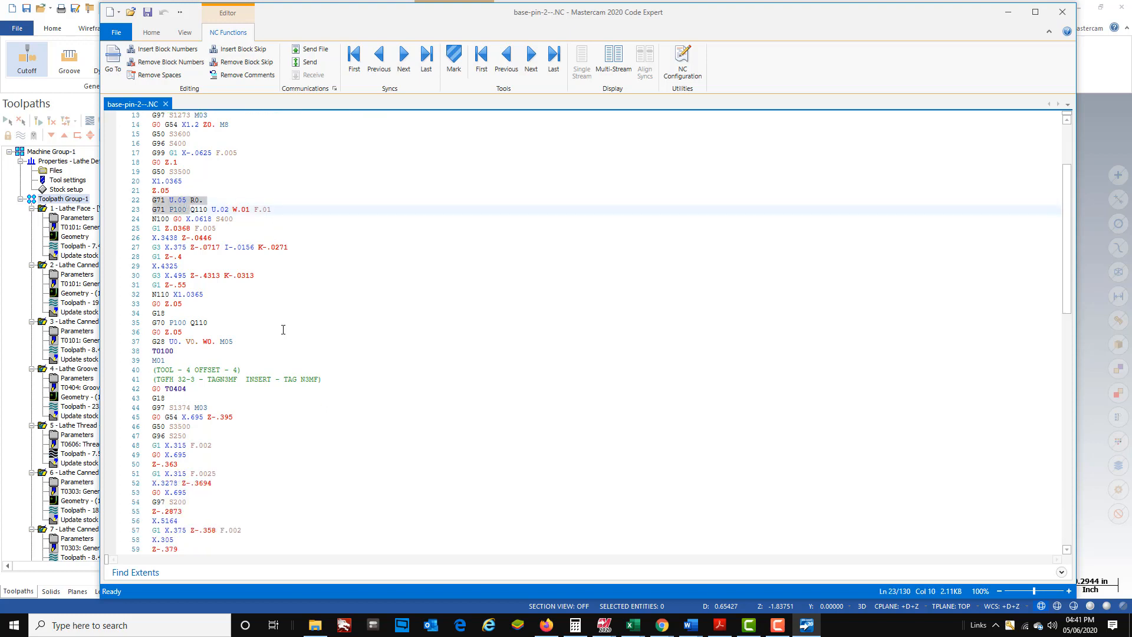
scroll(283, 329, "down", 1)
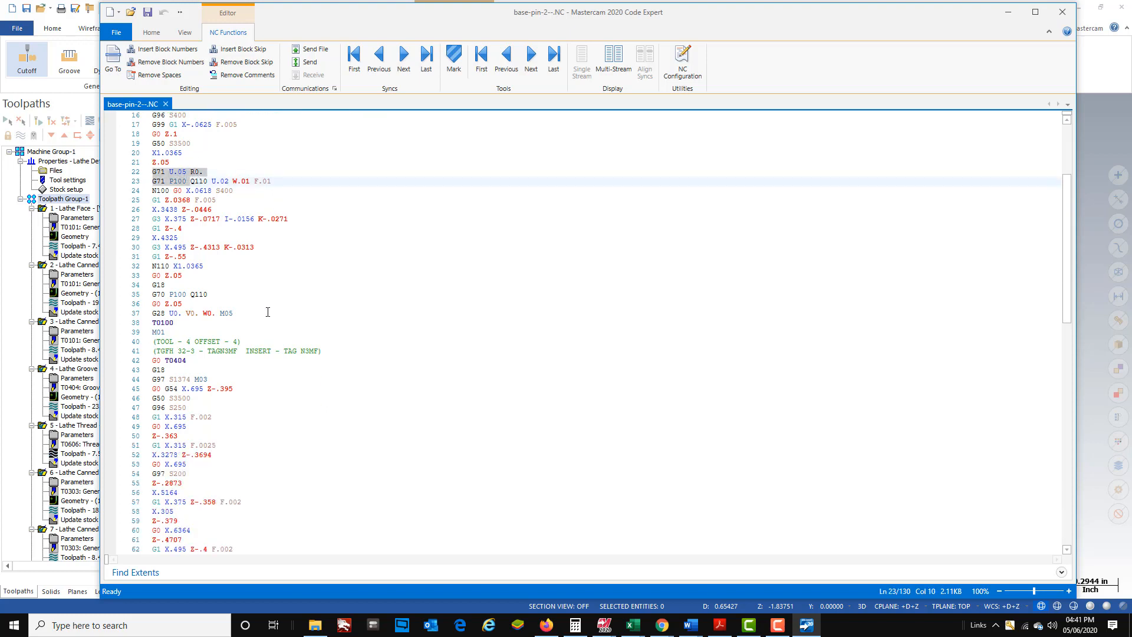
scroll(268, 312, "down", 7)
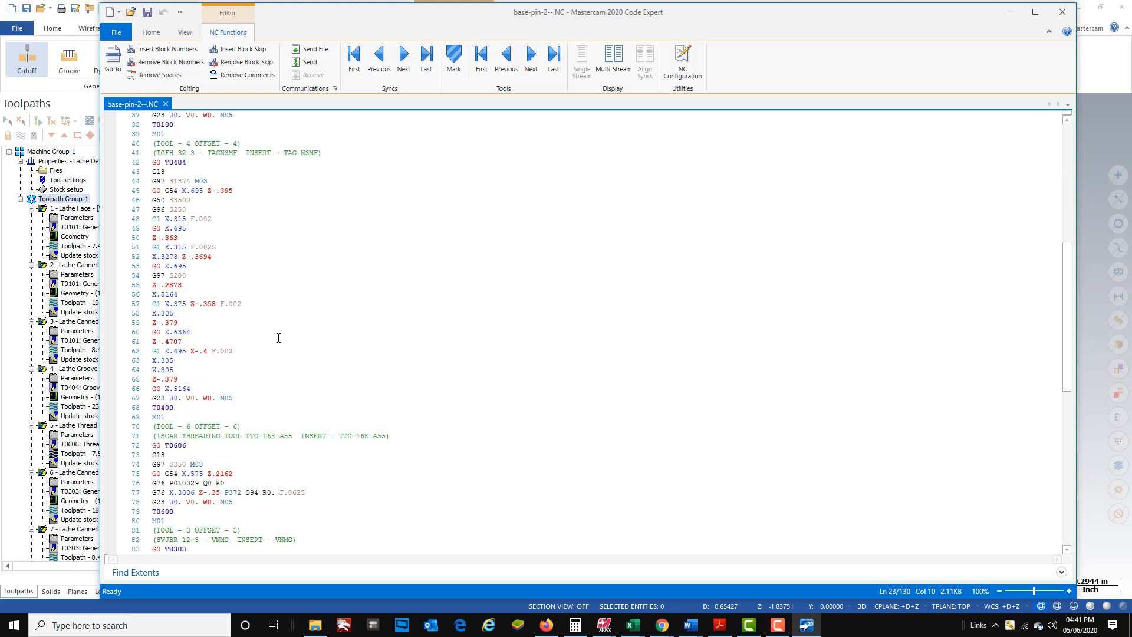
scroll(284, 350, "down", 1)
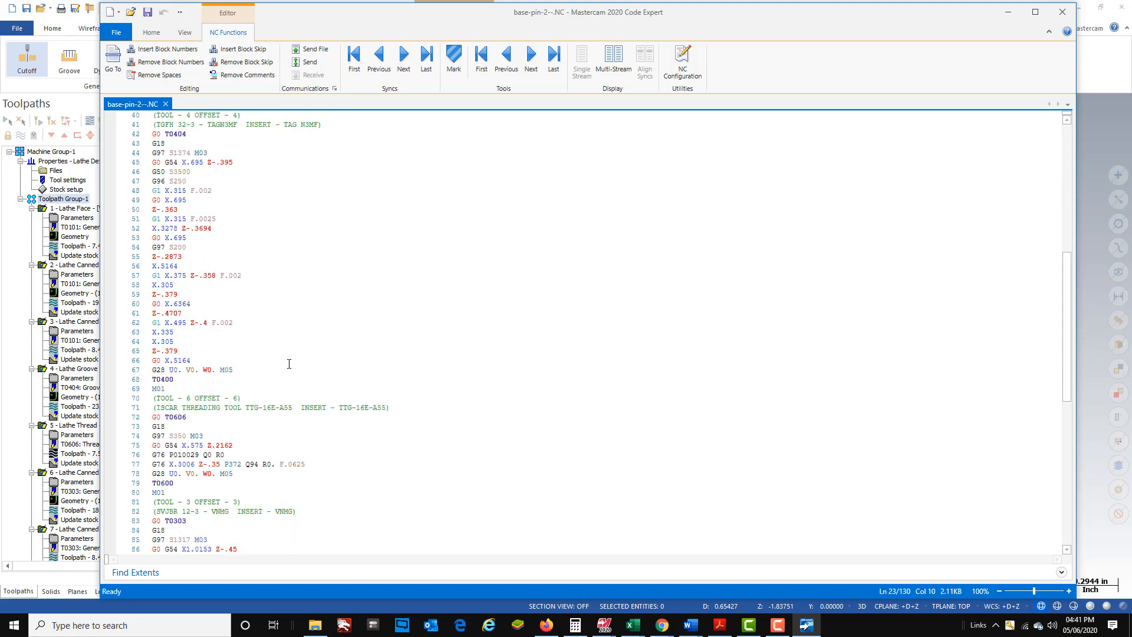
mouse_move(157, 456)
left_mouse_down()
mouse_move(273, 466)
mouse_move(163, 454)
left_mouse_up()
left_click(156, 455)
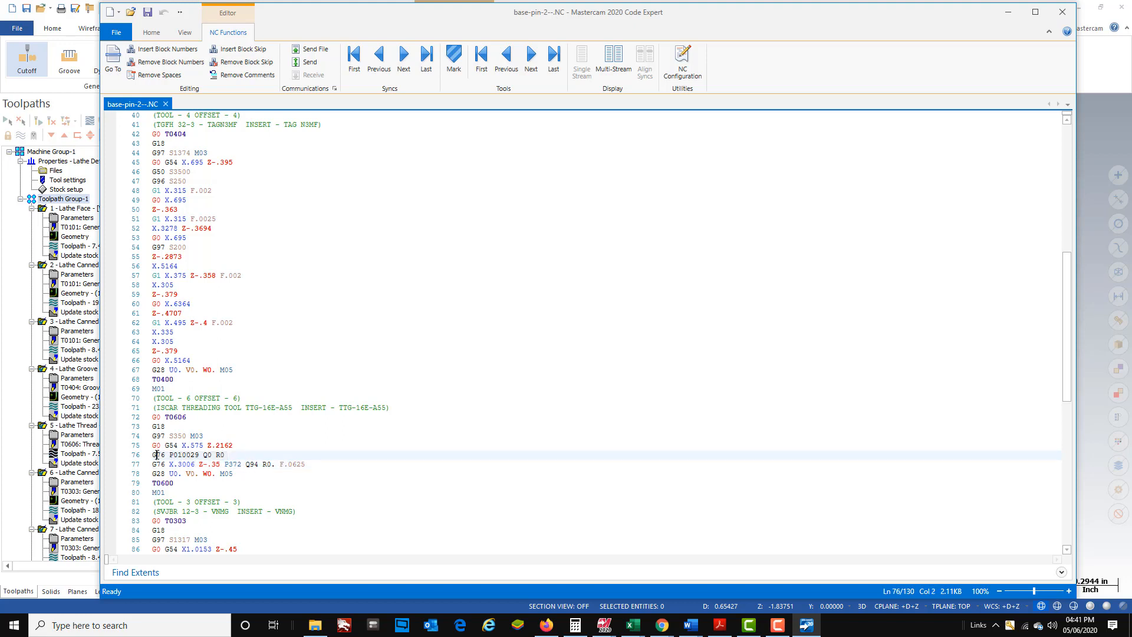
scroll(196, 305, "down", 5)
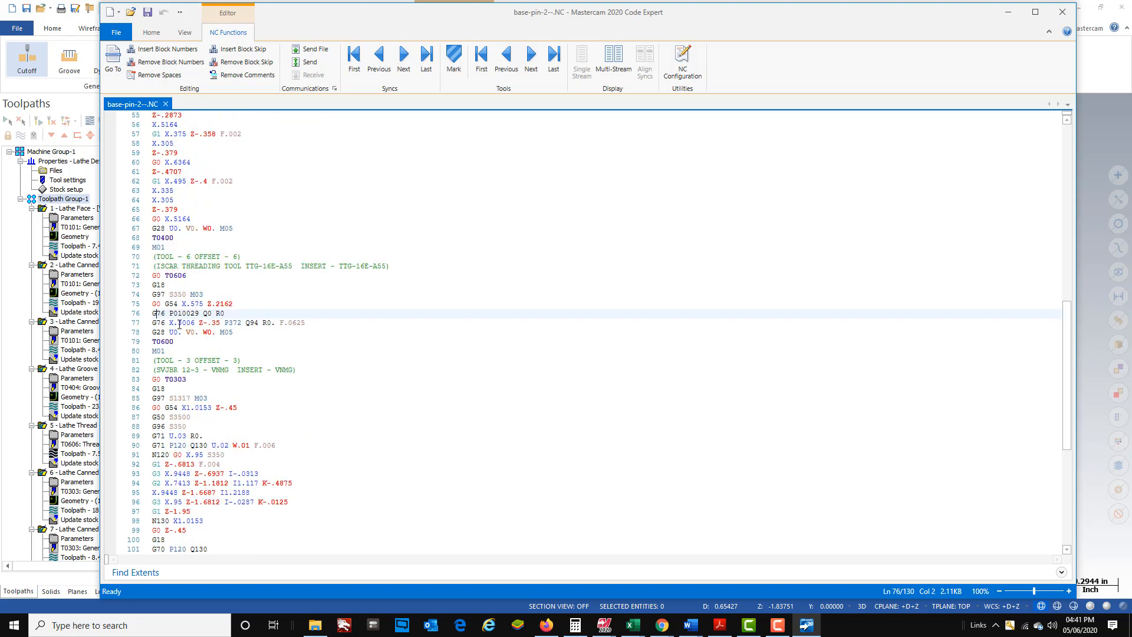
scroll(190, 338, "down", 3)
scroll(189, 338, "down", 7)
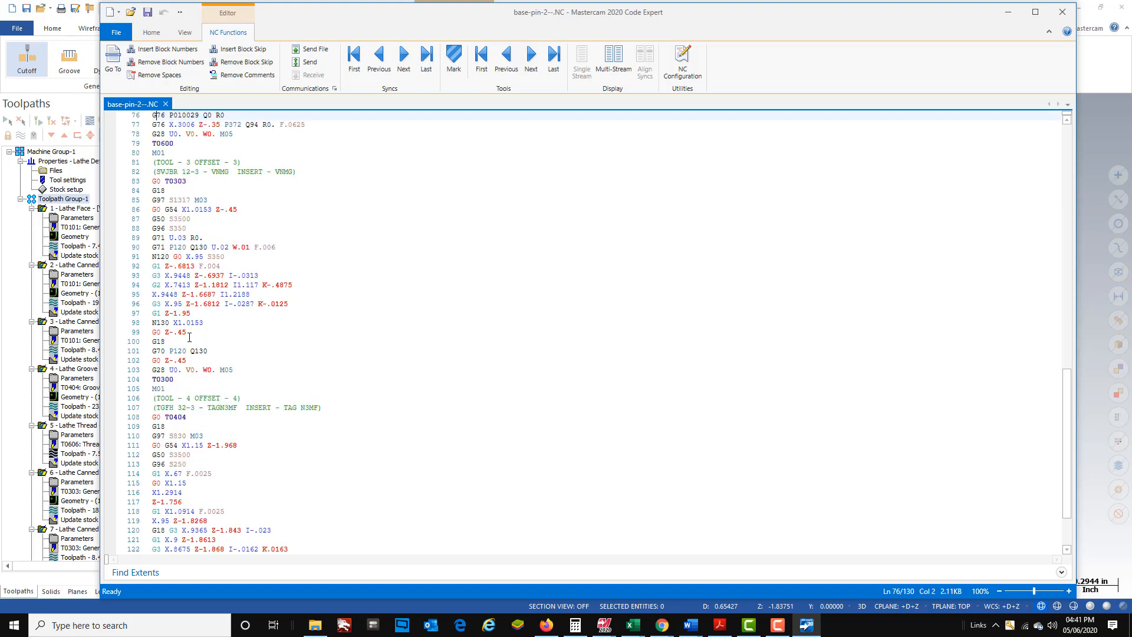
scroll(189, 338, "up", 20)
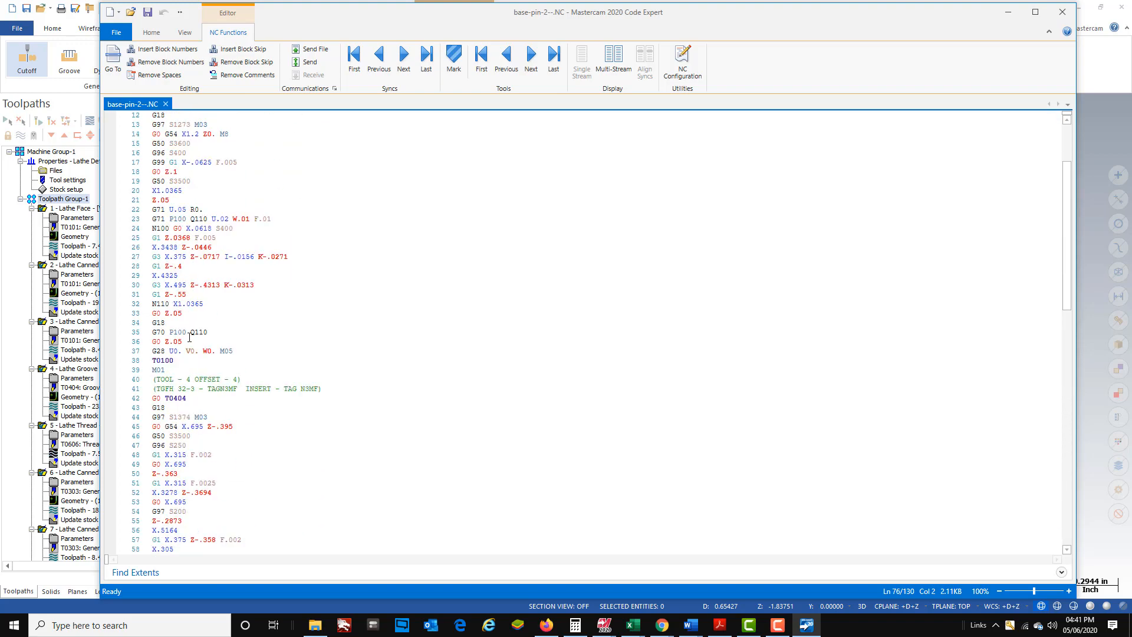
scroll(272, 370, "up", 4)
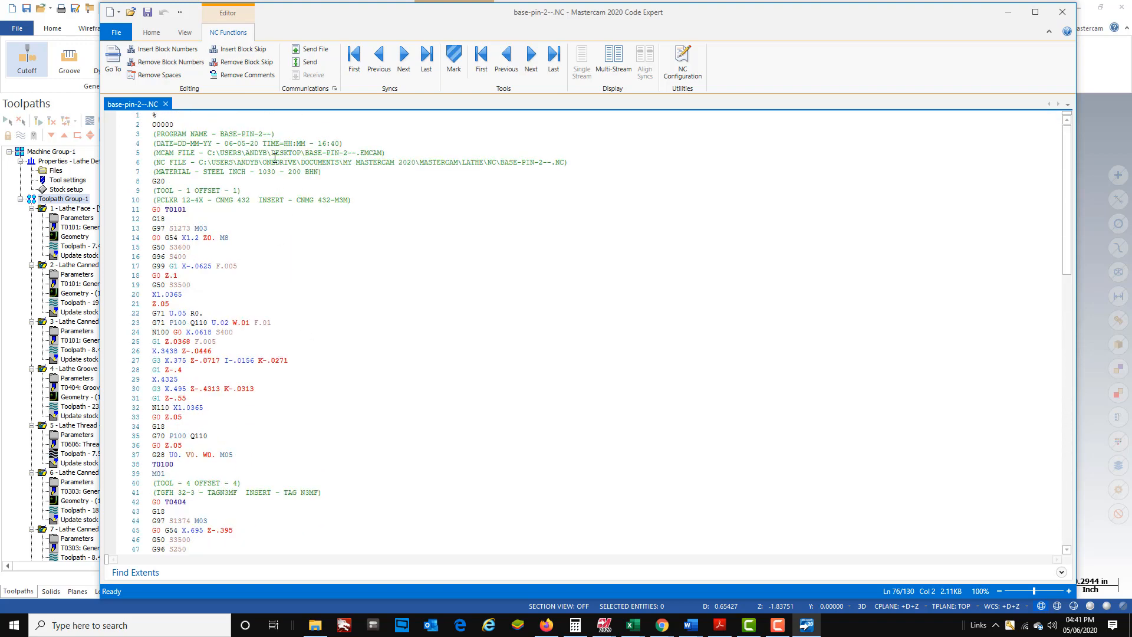